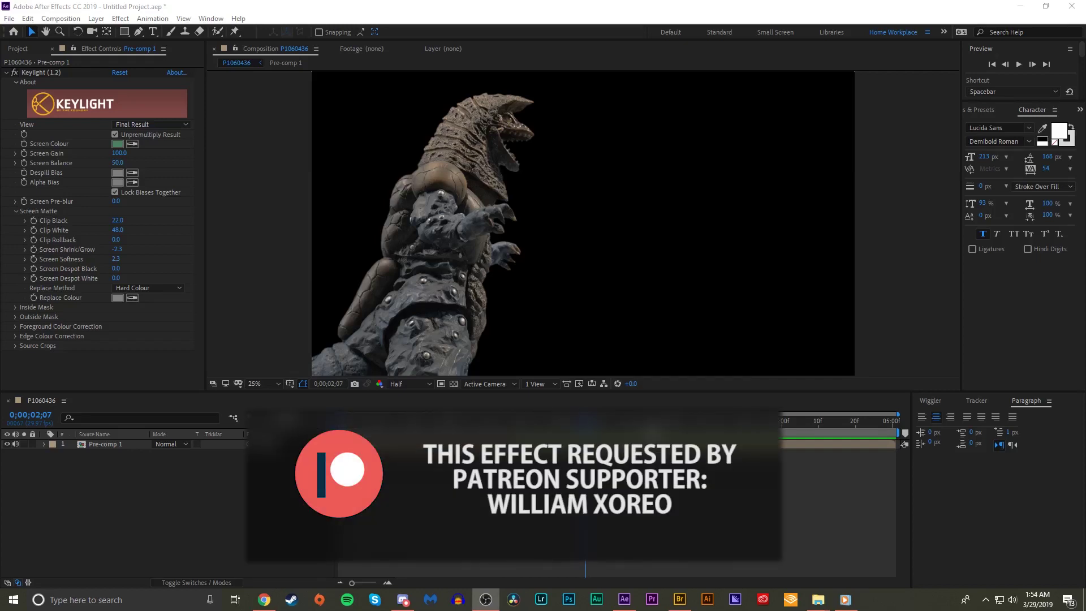
Step: Move to 0;00;02;20, show the layer switches and make the Pre-comp 1 layer 3D
left_click_drag(586, 422, 633, 404)
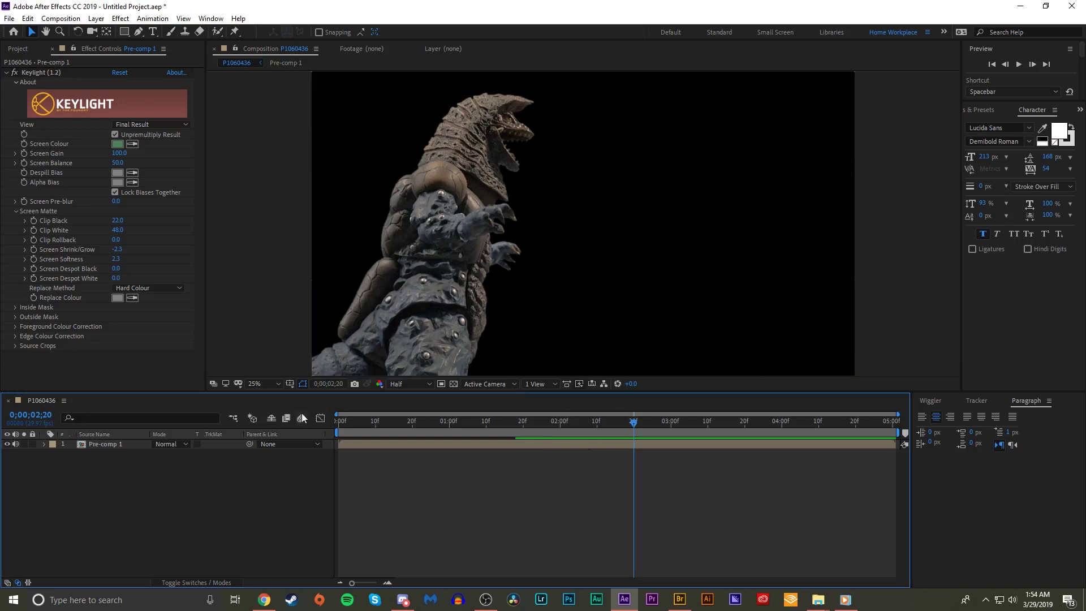
key("F4")
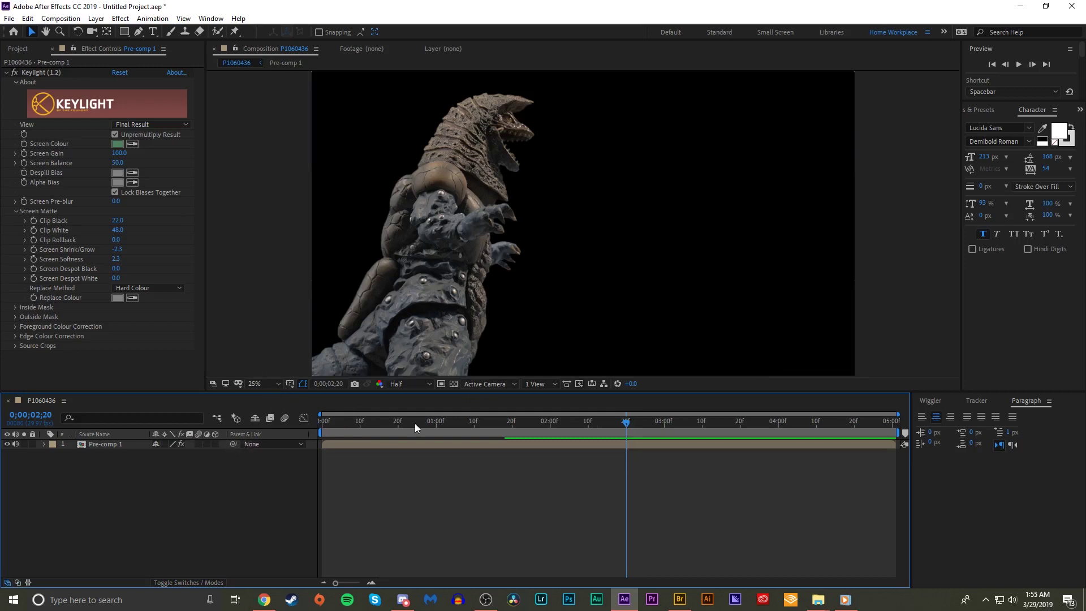
left_click(215, 444)
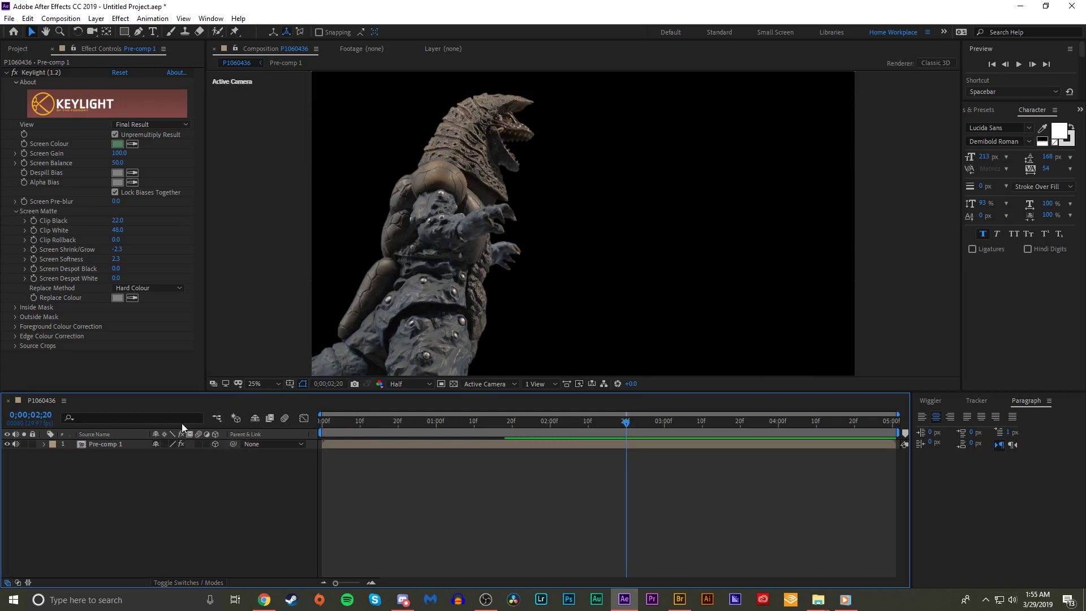
Step: Try rotating the Pre-comp 1 layer freehand in 3D space, and undo the rotation
left_click(111, 444)
key("w")
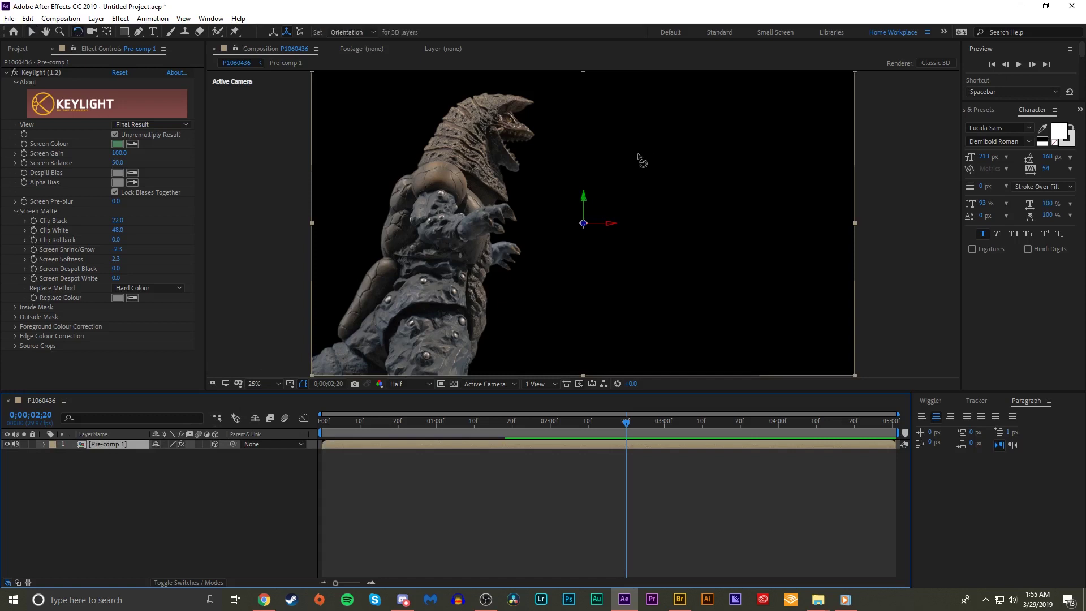
mouse_move(591, 178)
left_mouse_down()
mouse_move(577, 177)
mouse_move(600, 171)
left_mouse_up()
key("ctrl+z")
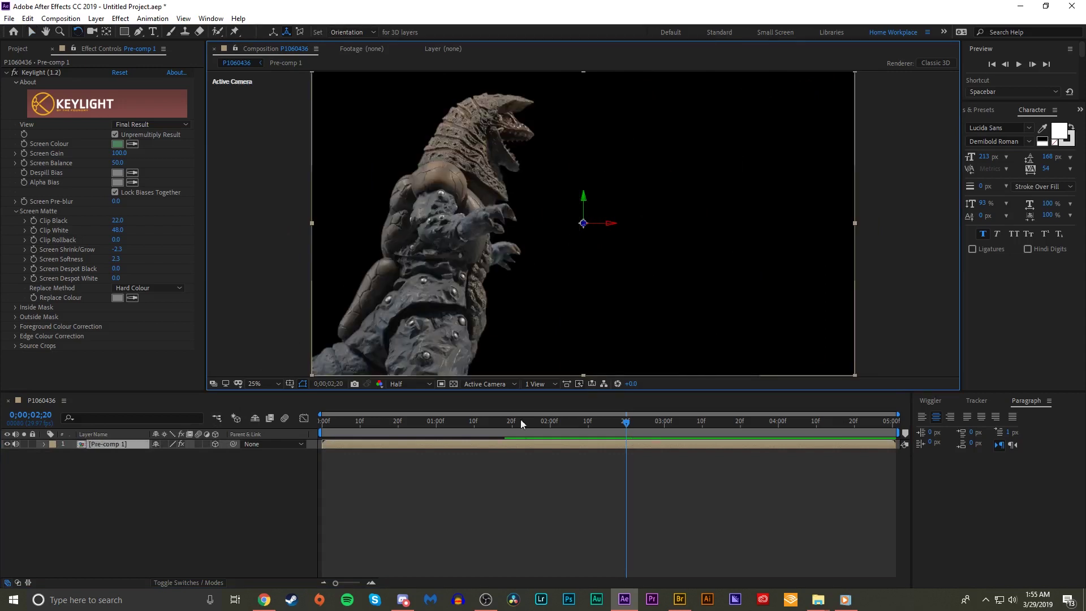
Step: Create a pure red solid of 3840 × 2160 px above Pre-comp 1
left_click(509, 473)
key("ctrl+y")
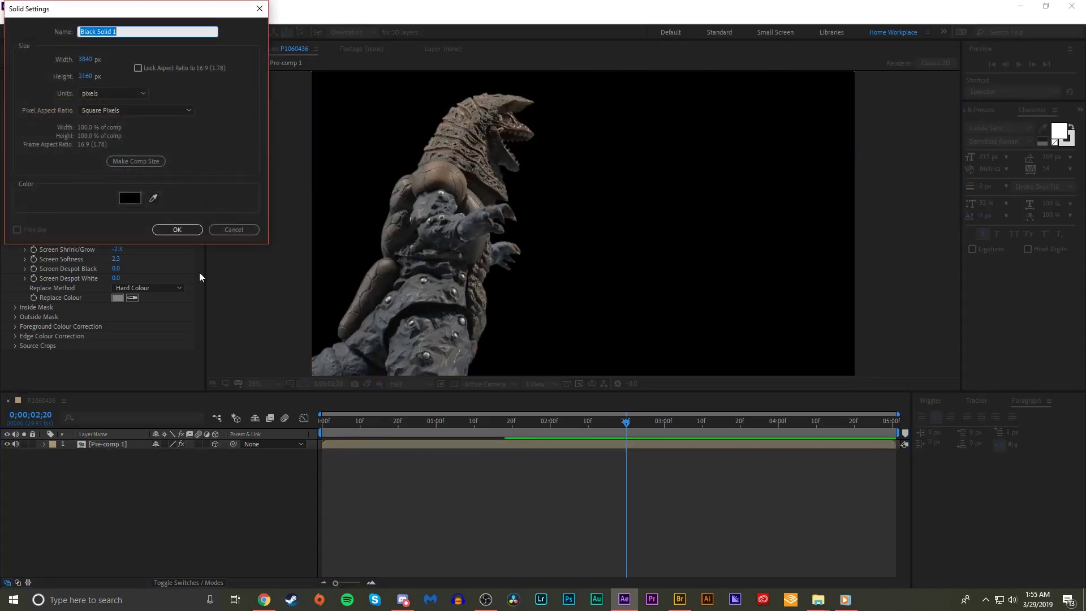
left_click(130, 198)
left_click(852, 99)
left_click(957, 100)
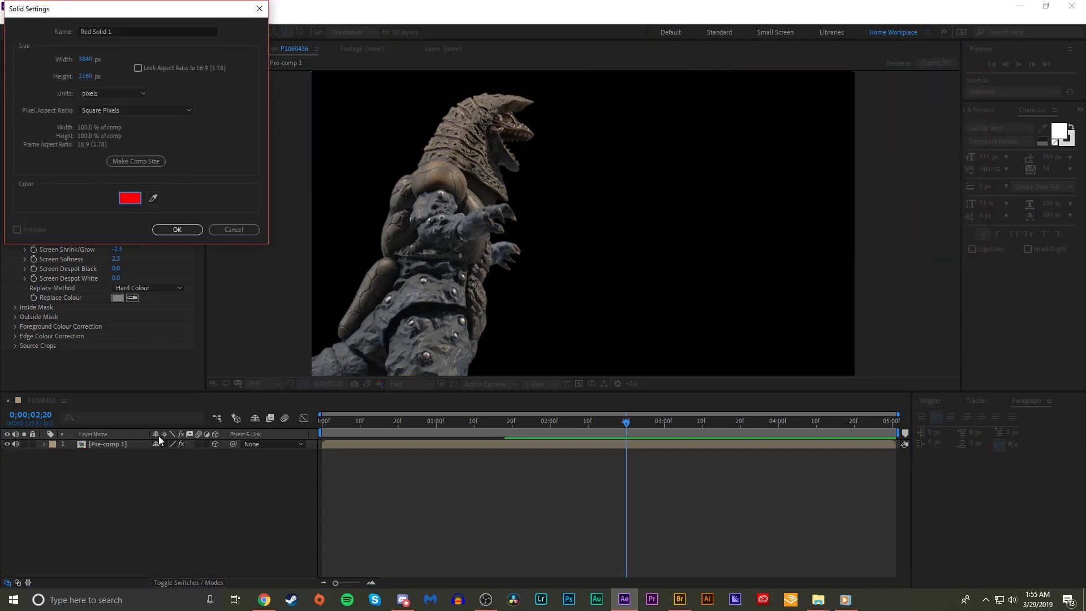
left_click(177, 229)
Step: Scale the red solid to 50% and make it a 3D layer
key("s")
left_click_drag(170, 454, 151, 453)
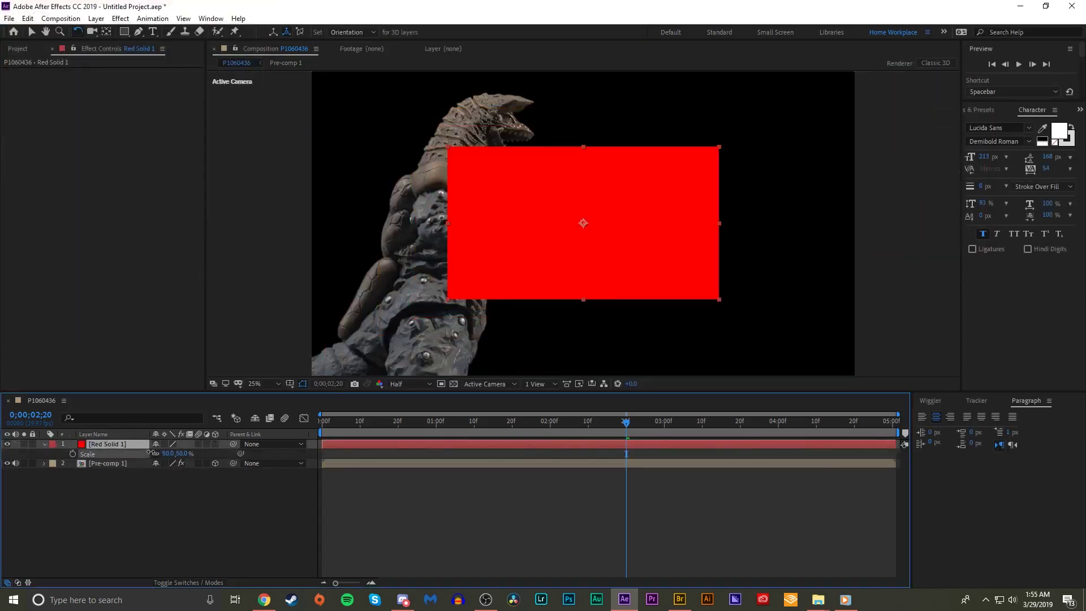
left_click(216, 444)
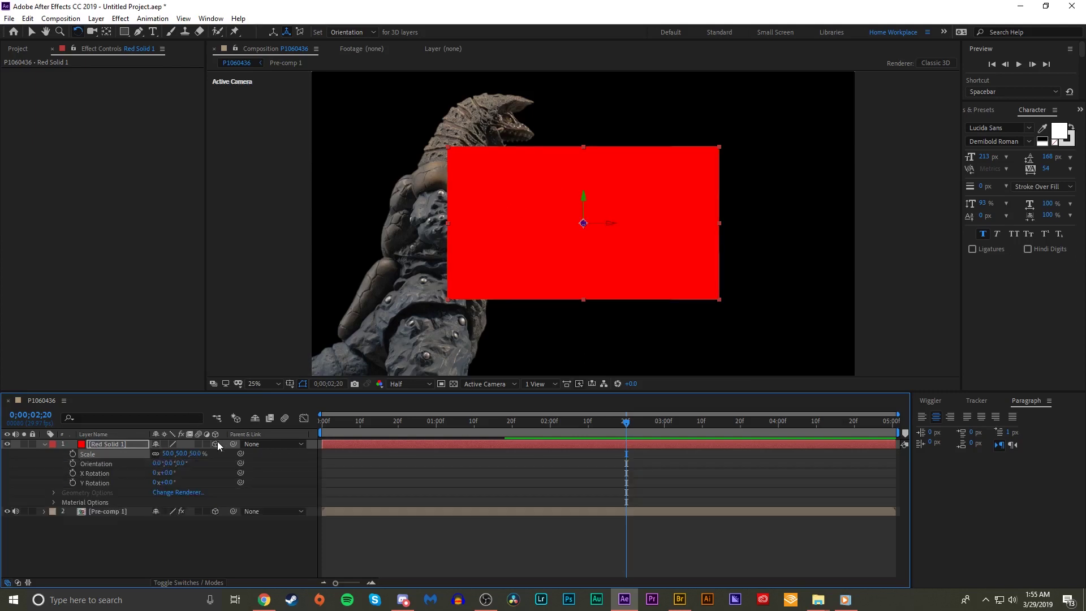
Step: Rotate the red solid freehand in 3D space until it is steeply angled, and delete it
left_click_drag(493, 183, 595, 183)
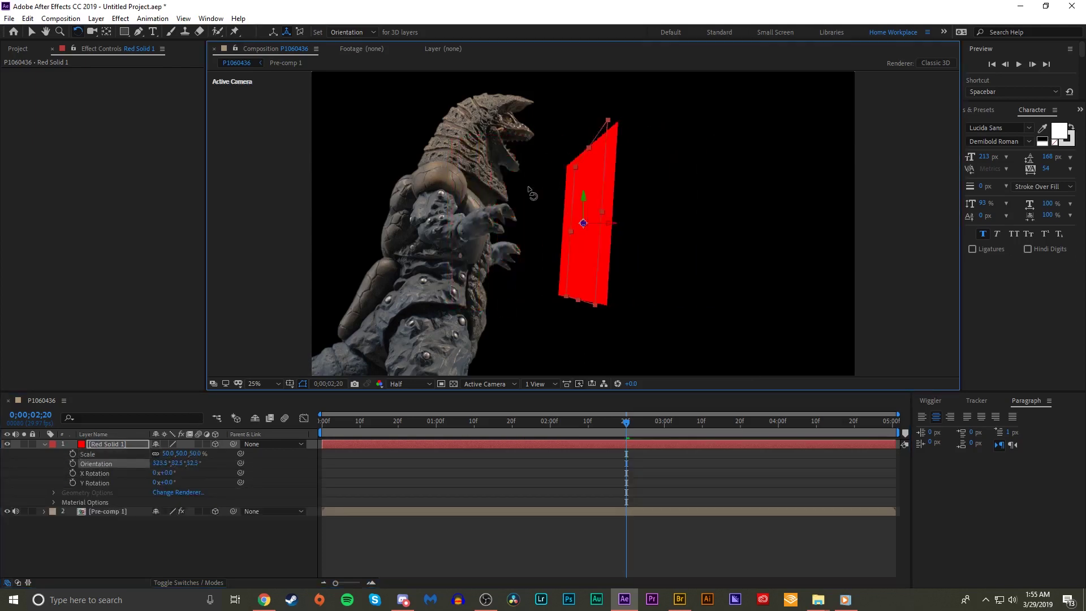
key("Delete")
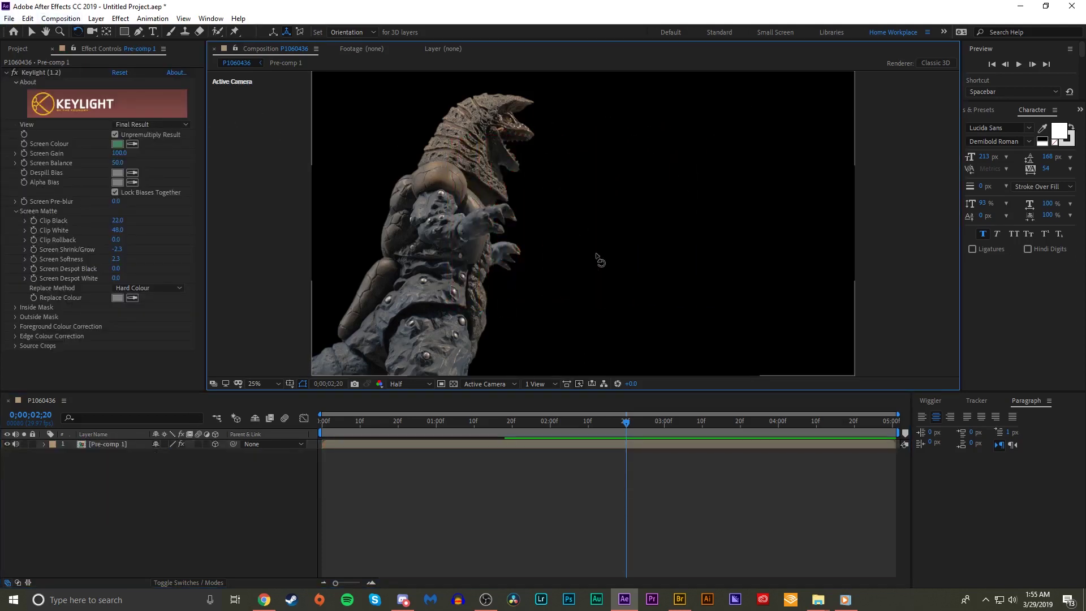
key("v")
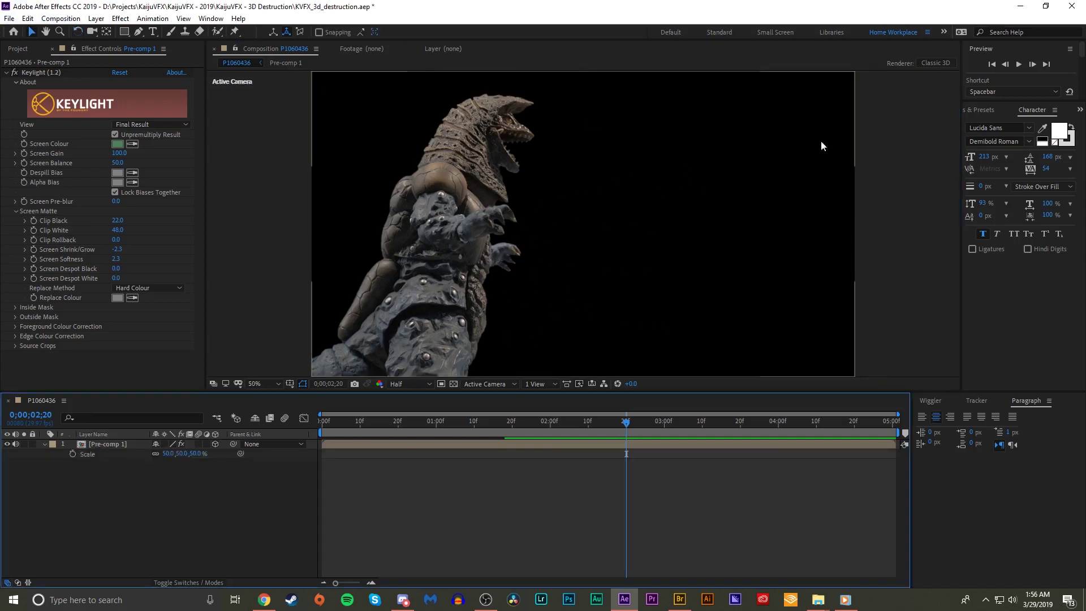
Step: Create a 1920 × 1080 px solid with the colour 000000
key("ctrl+y")
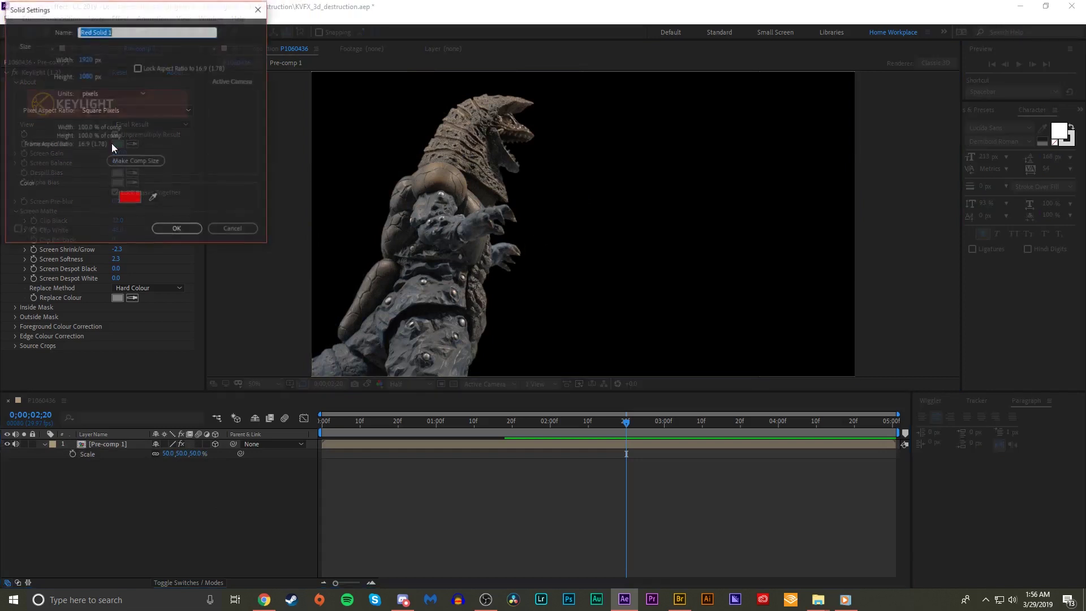
left_click(131, 197)
type("000000")
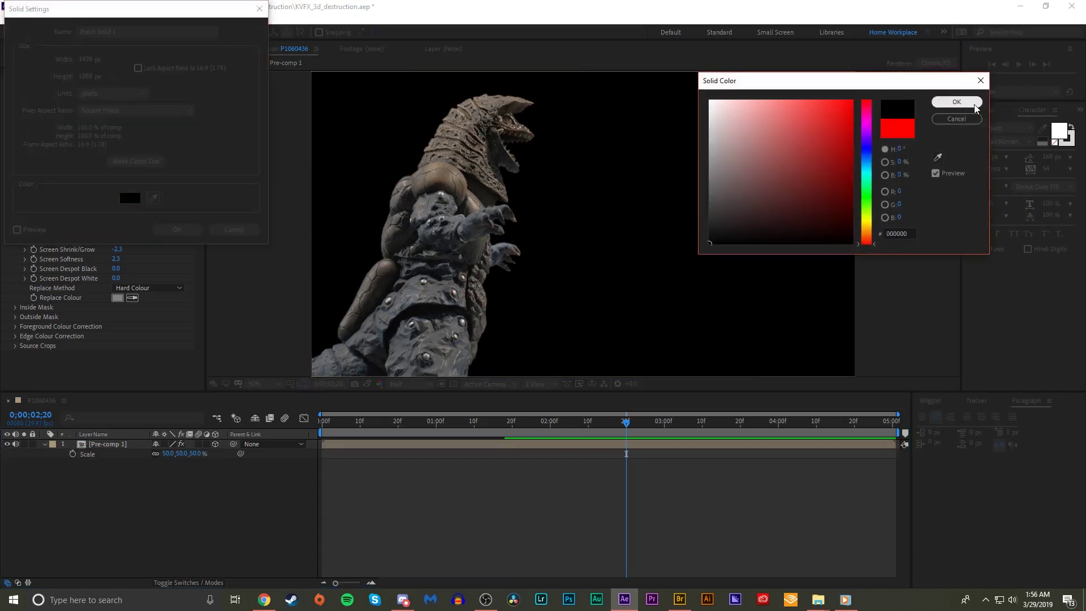
left_click(957, 102)
left_click(188, 232)
Step: Apply the Element effect to the black solid
key("ctrl+space")
type("elem")
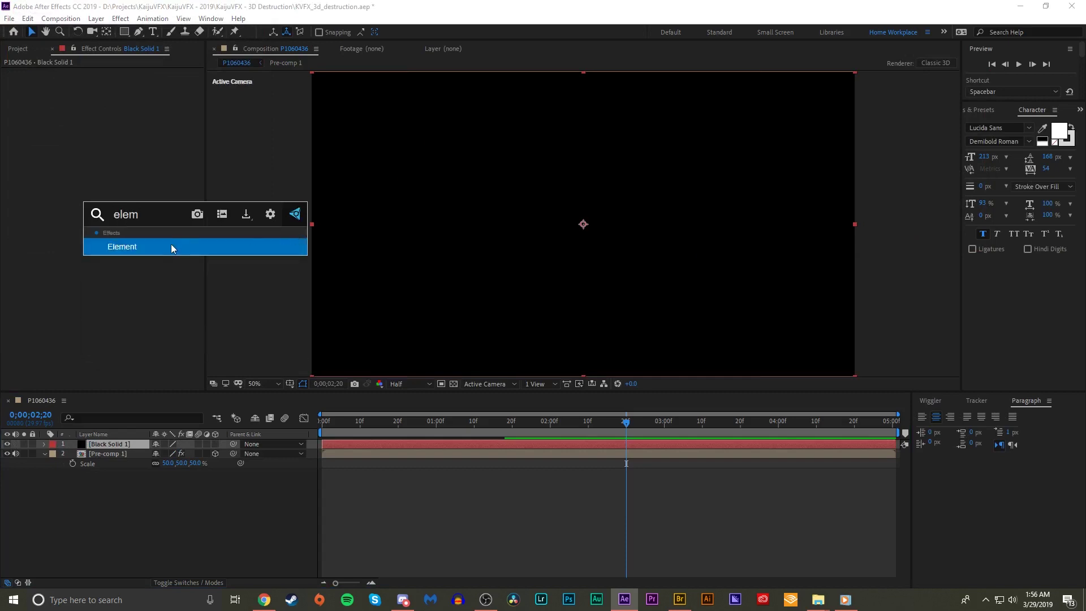
left_click(172, 248)
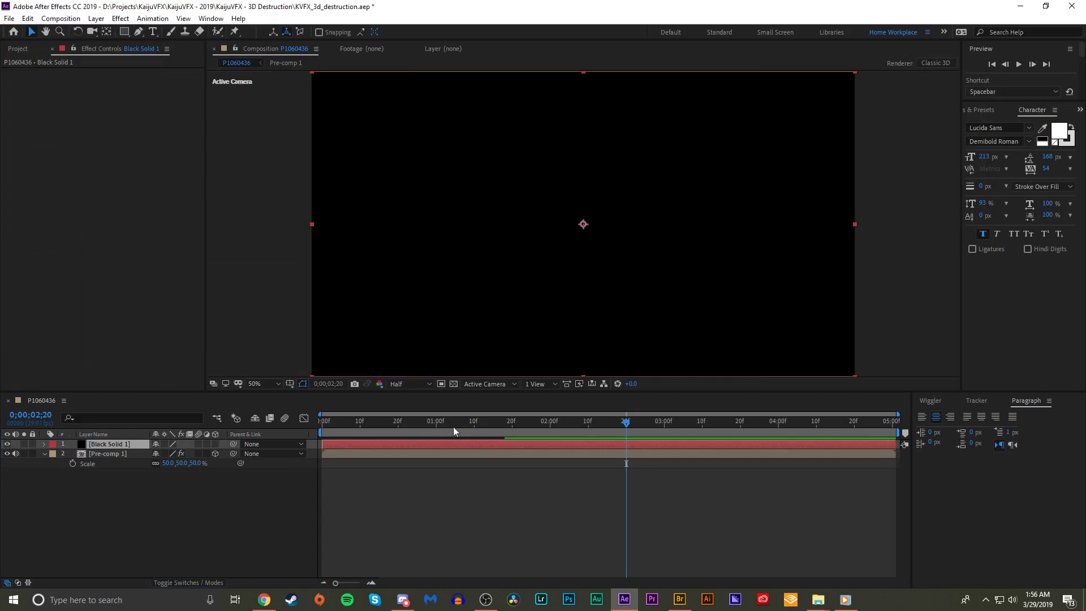
Step: At 0;00;01;27, create a box model in Element's Scene Setup, inspect it from an angle and undo it
left_click(539, 423)
left_click(66, 96)
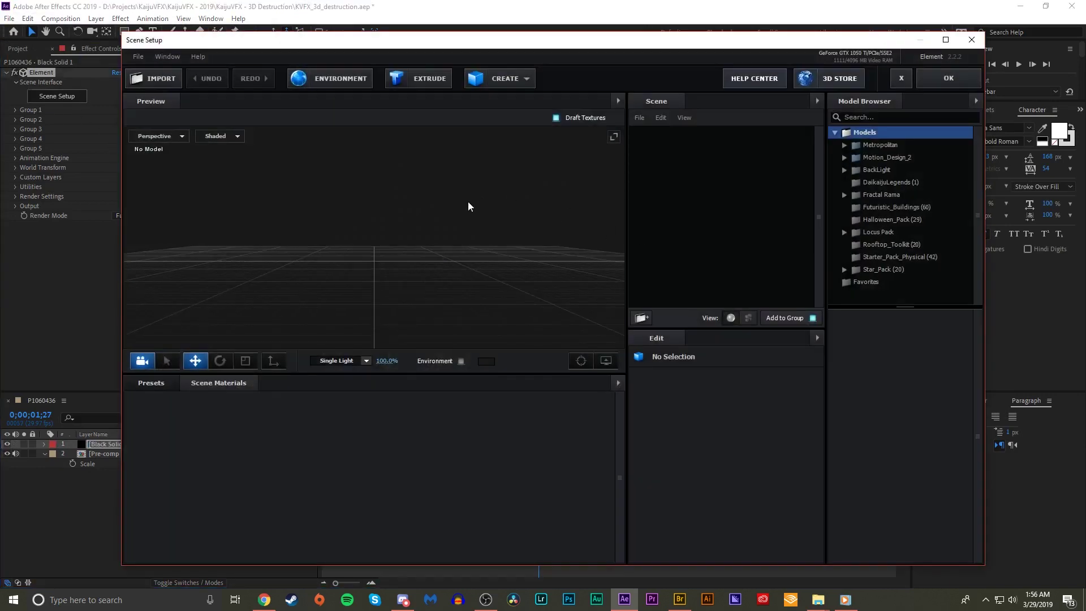
left_click(480, 83)
left_click(509, 105)
left_click_drag(468, 222, 395, 239)
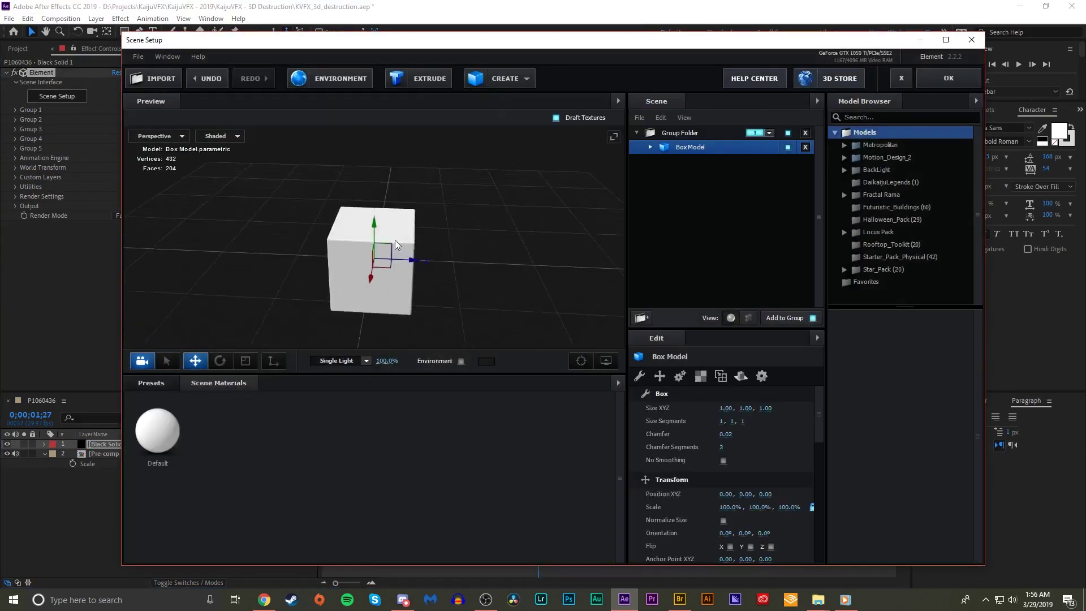
key("ctrl+z")
Step: Add the city_group building from the Metropolitan model collection to the Element scene and accept the scene
double_click(865, 145)
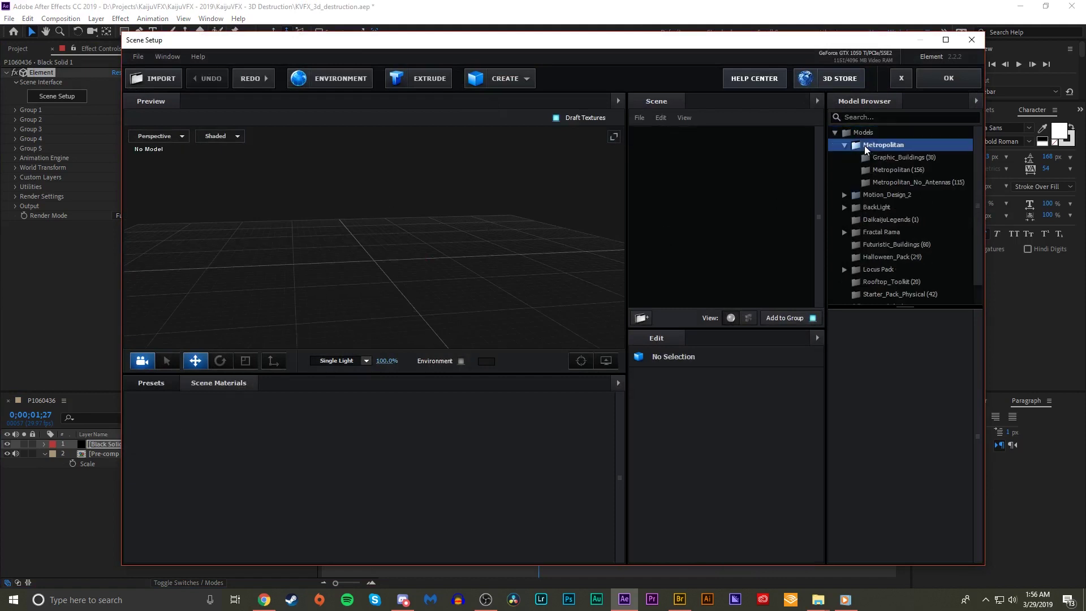
left_click(915, 170)
scroll(894, 409, "down", 5)
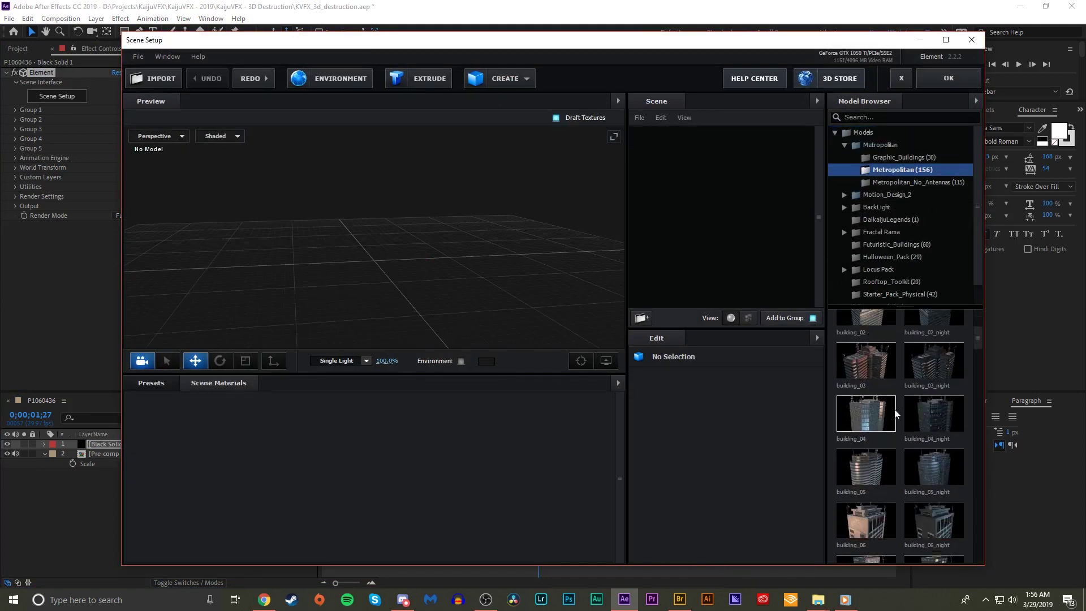
left_click(884, 403)
left_click_drag(492, 256, 537, 235)
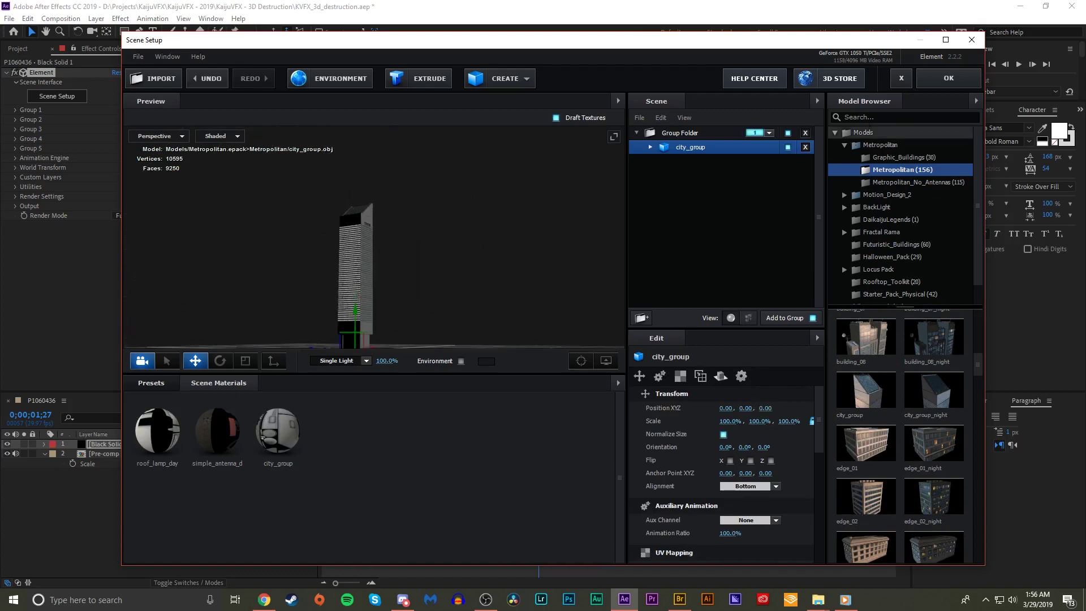
left_click(925, 85)
Step: Create a 35mm one-node camera, orbit it around the building, and delete the camera
key("ctrl+alt+shift+c")
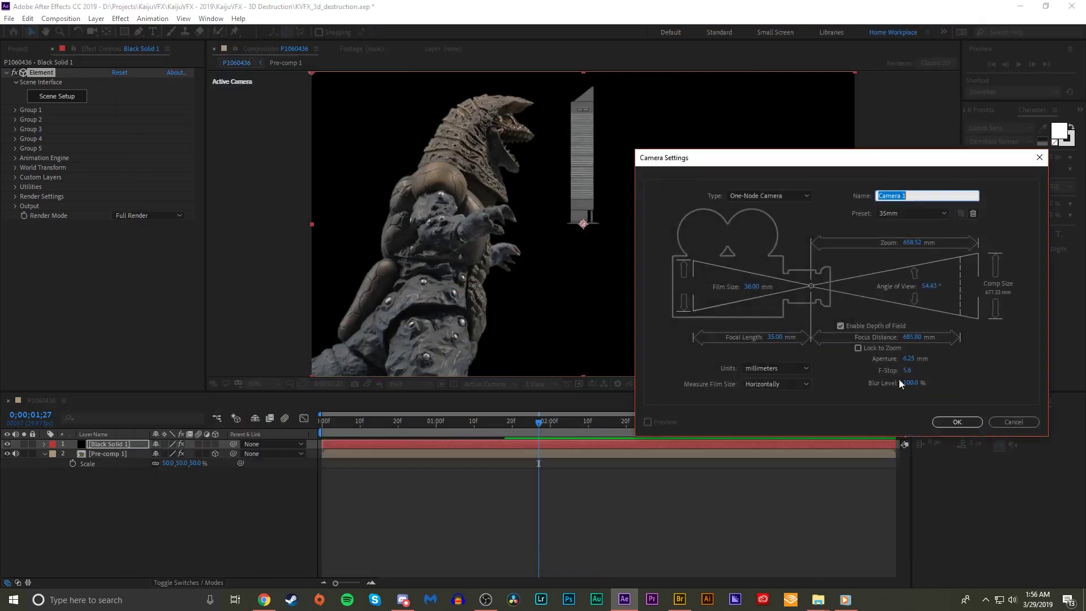
left_click(950, 420)
key("c")
left_click_drag(636, 218, 524, 215)
key("Delete")
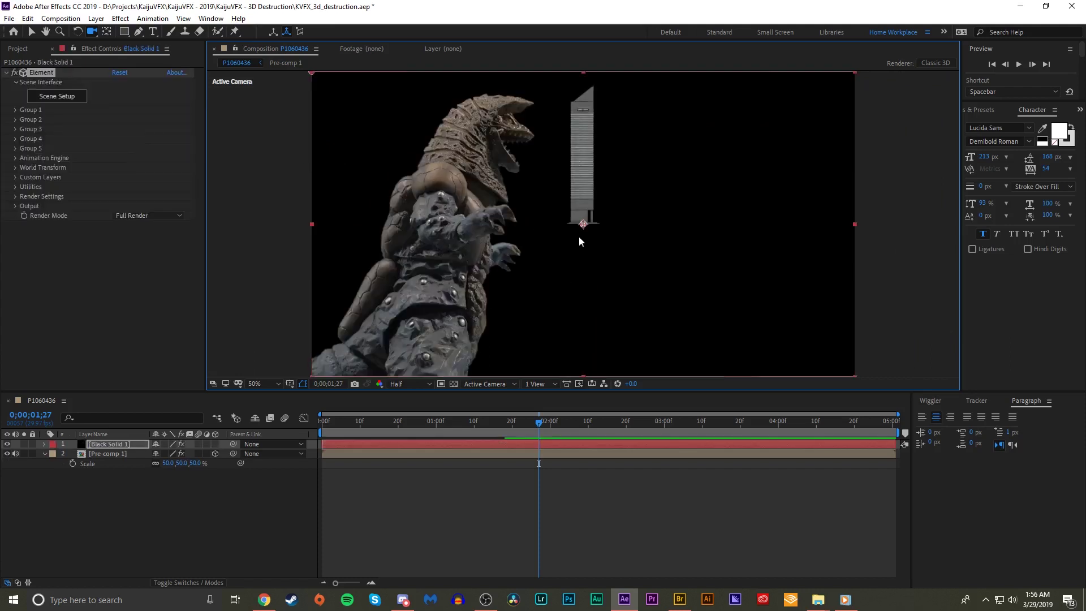
key("v")
Step: Remove the Element effect from the black solid and delete the solid
left_click(457, 446)
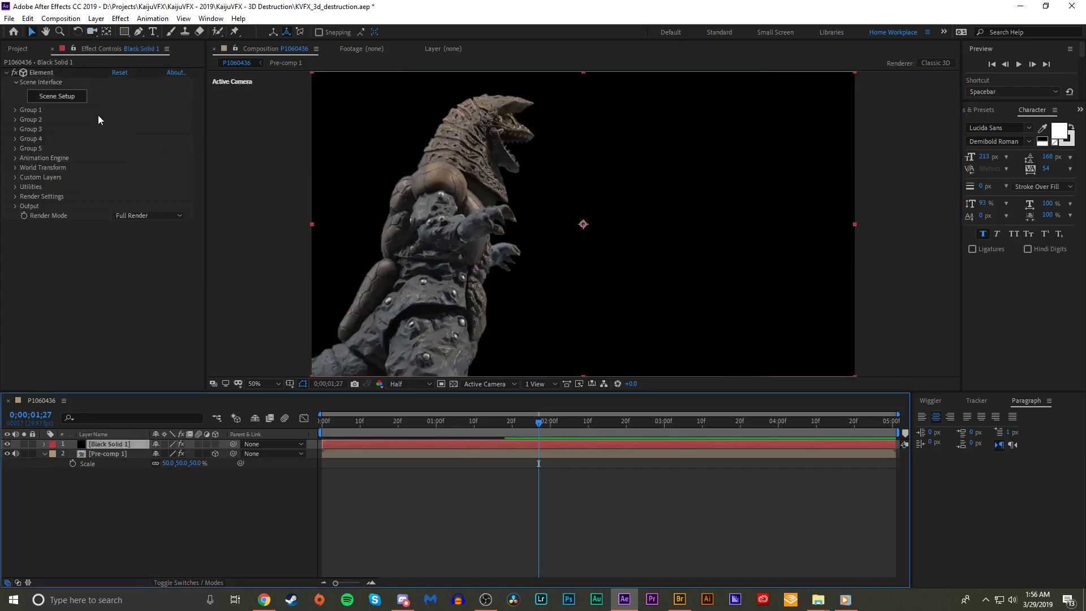
left_click(83, 77)
left_click(81, 72)
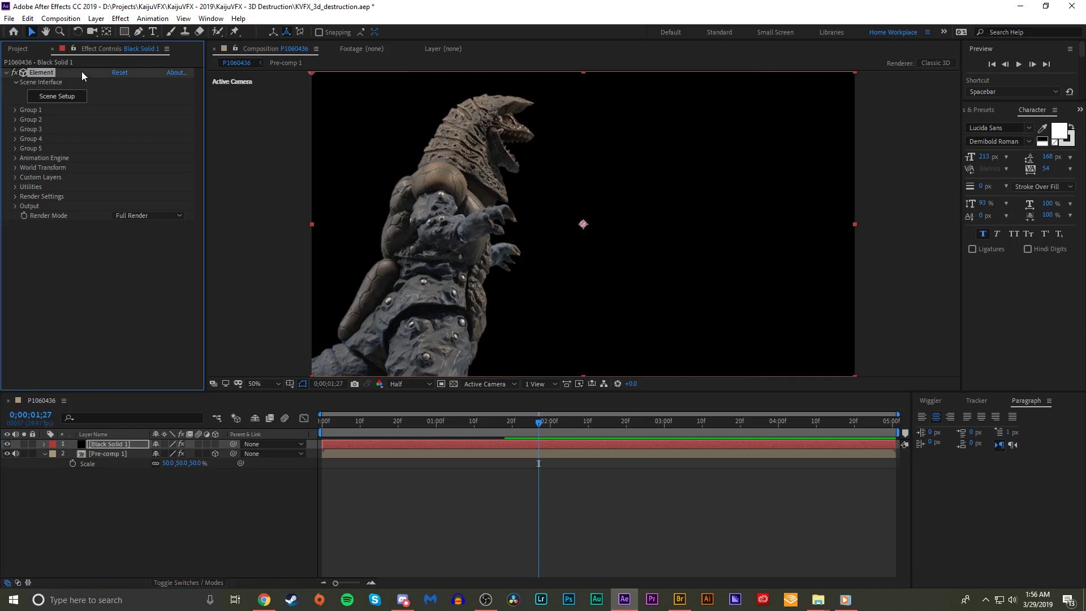
key("Delete")
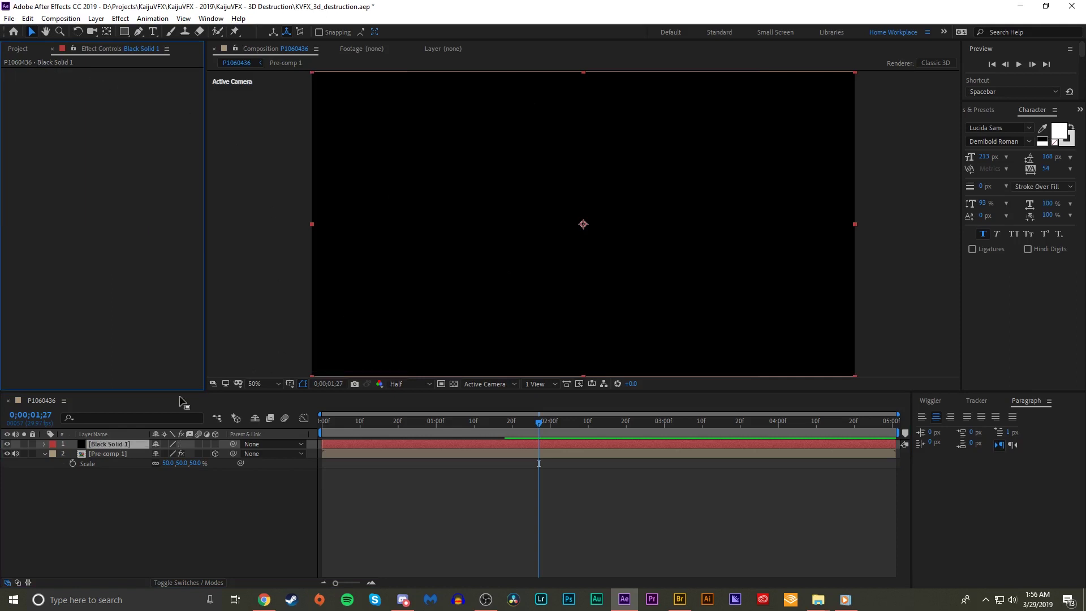
left_click(135, 446)
key("Delete")
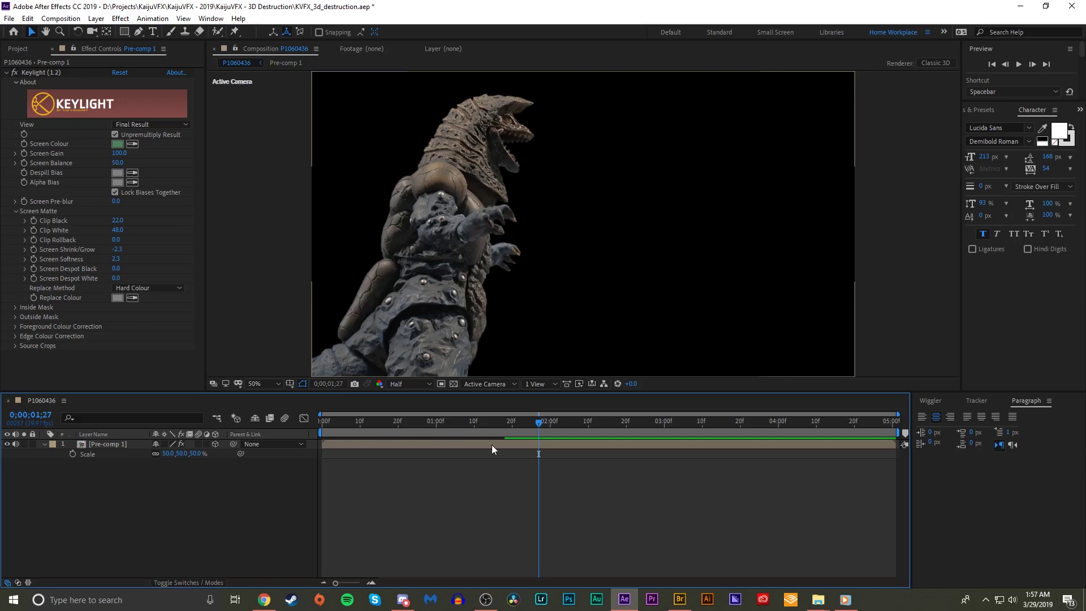
Step: Create a one-node camera named Camera with the 35mm preset
key("ctrl+alt+shift+c")
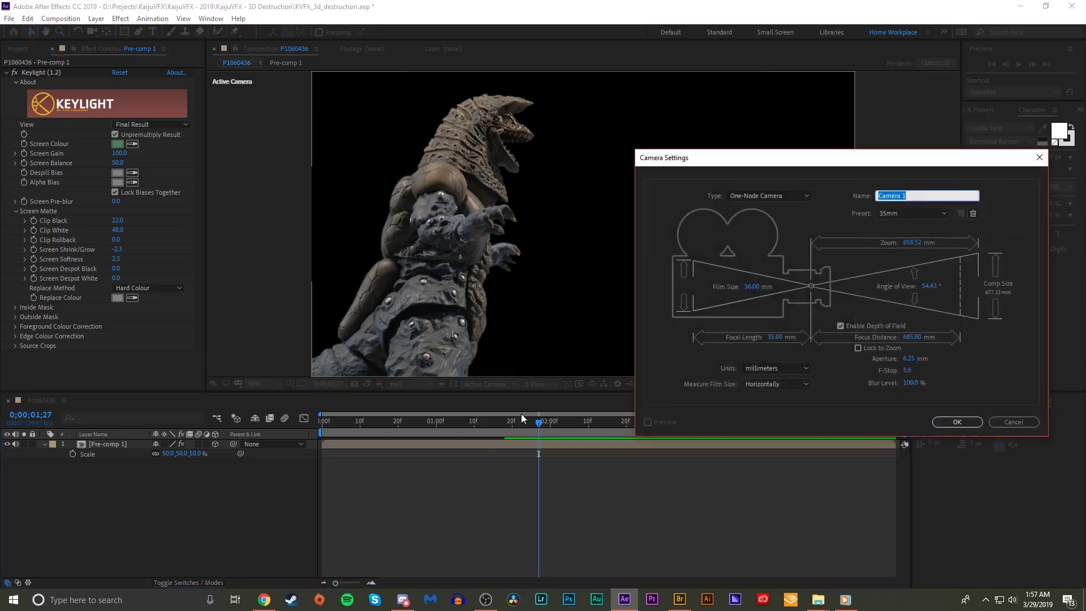
left_click(949, 195)
key("BackSpace")
key("BackSpace")
left_click(771, 197)
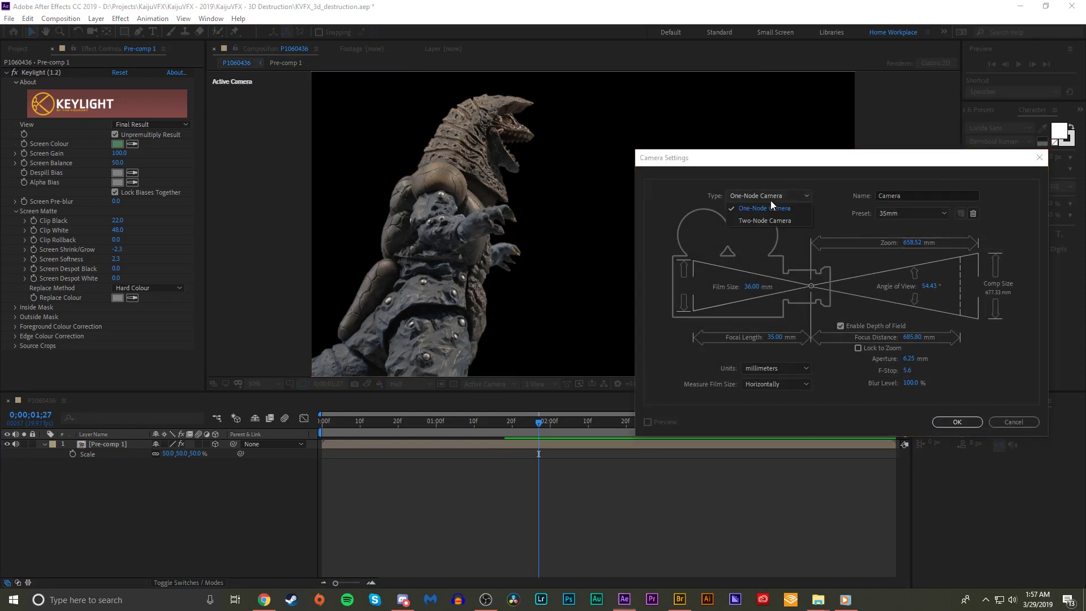
left_click(975, 426)
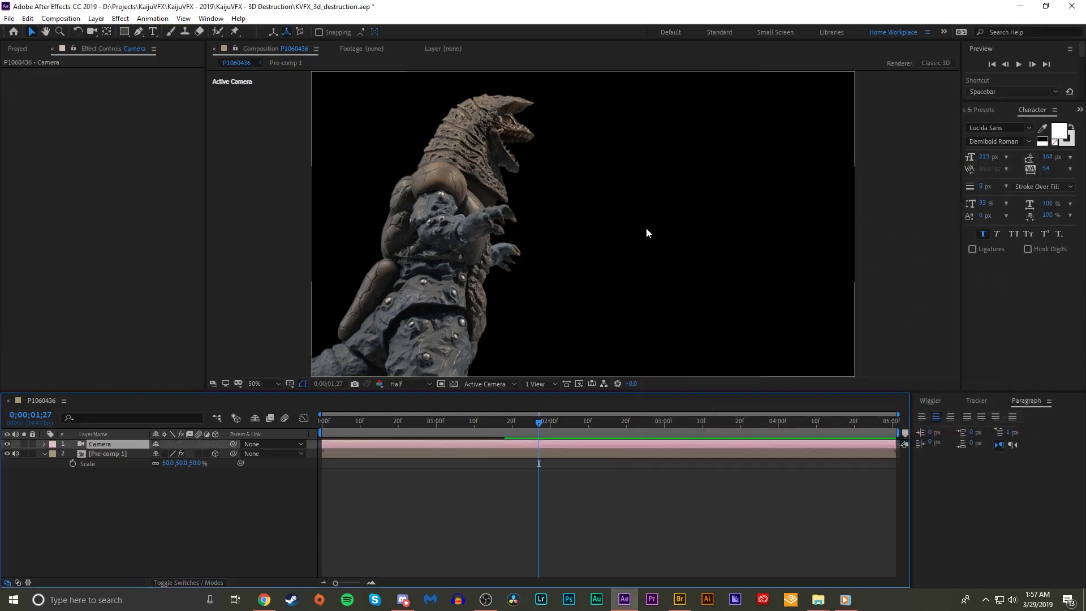
Step: Orbit the camera freehand around the creature layer and show the camera's rotation properties
key("c")
left_click_drag(594, 206, 623, 290)
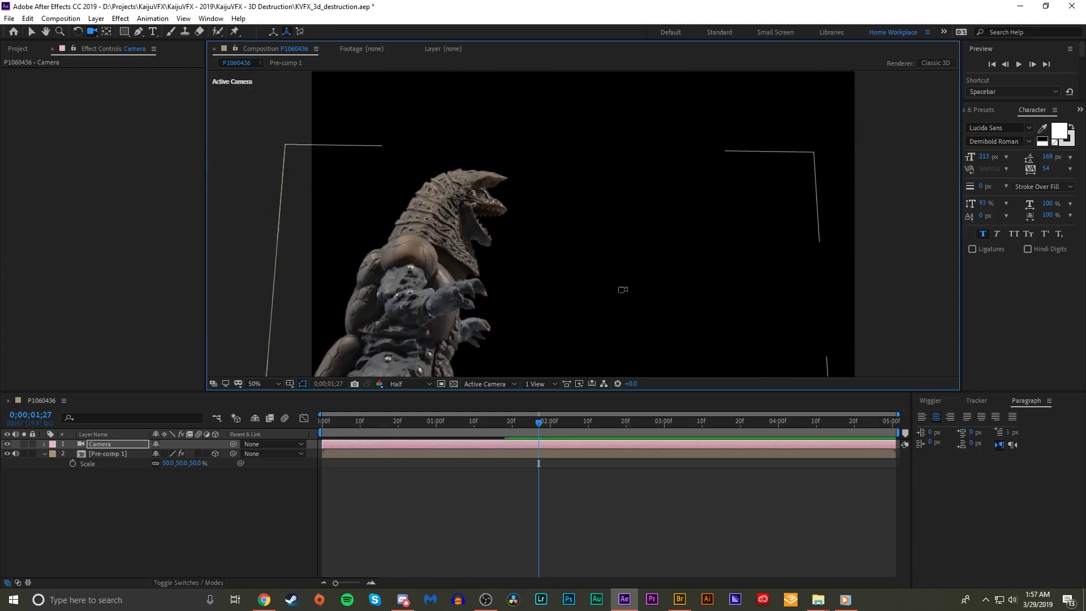
left_click(505, 430)
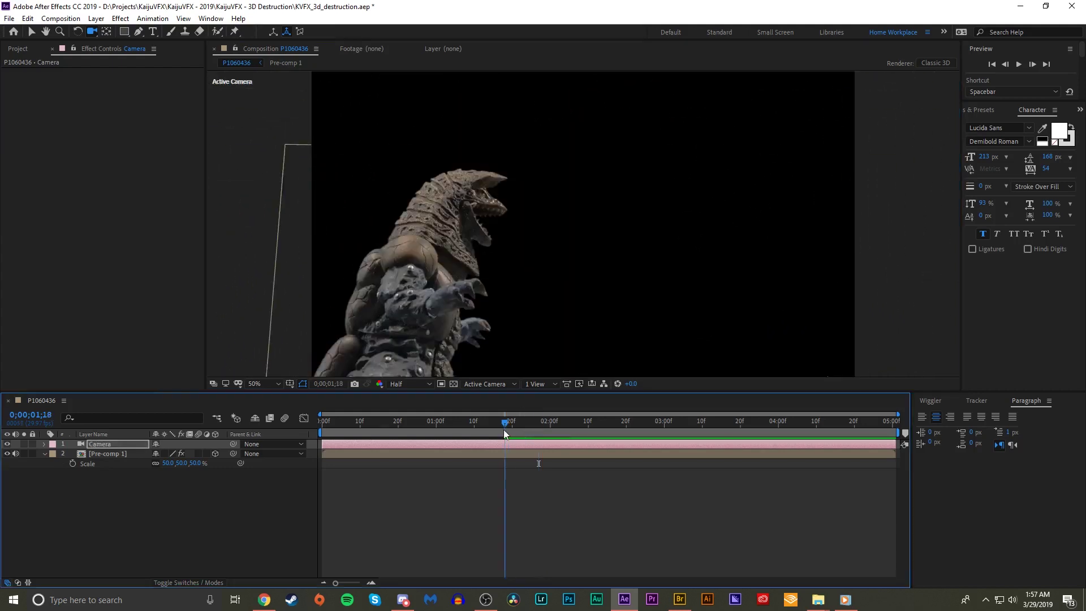
mouse_move(546, 318)
left_mouse_down()
mouse_move(558, 311)
mouse_move(537, 284)
mouse_move(558, 308)
mouse_move(582, 271)
mouse_move(487, 286)
mouse_move(527, 316)
mouse_move(546, 311)
left_mouse_up()
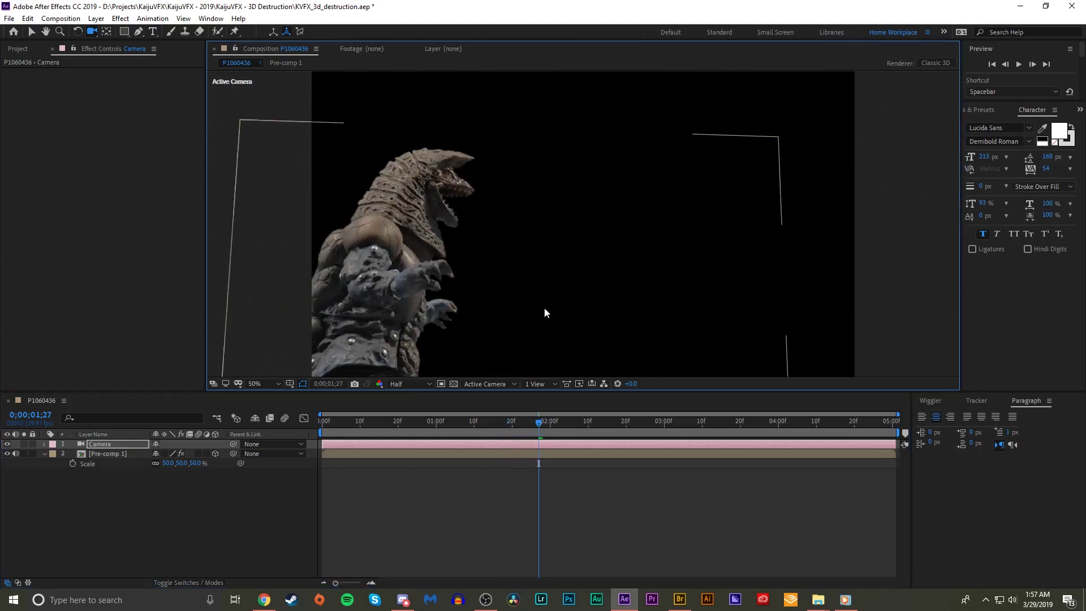
left_click(130, 442)
key("r")
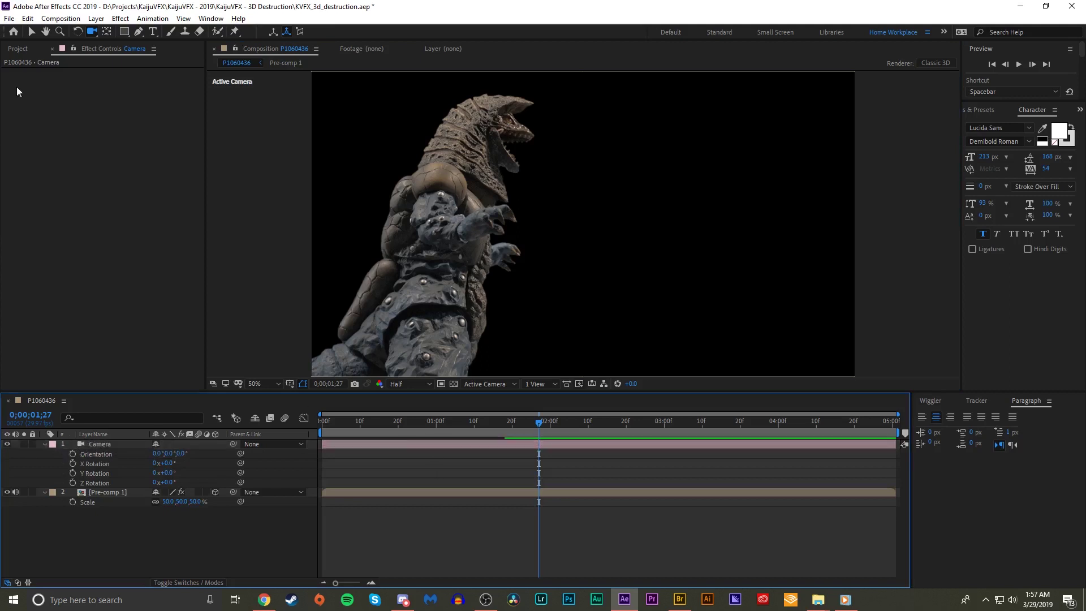
Step: Find Sky_04.hdr in the Sky_Maps_HDR_4K footage folder and add it to the composition beneath the creature's Pre-comp 1 layer
left_click(23, 47)
scroll(68, 220, "down", 2)
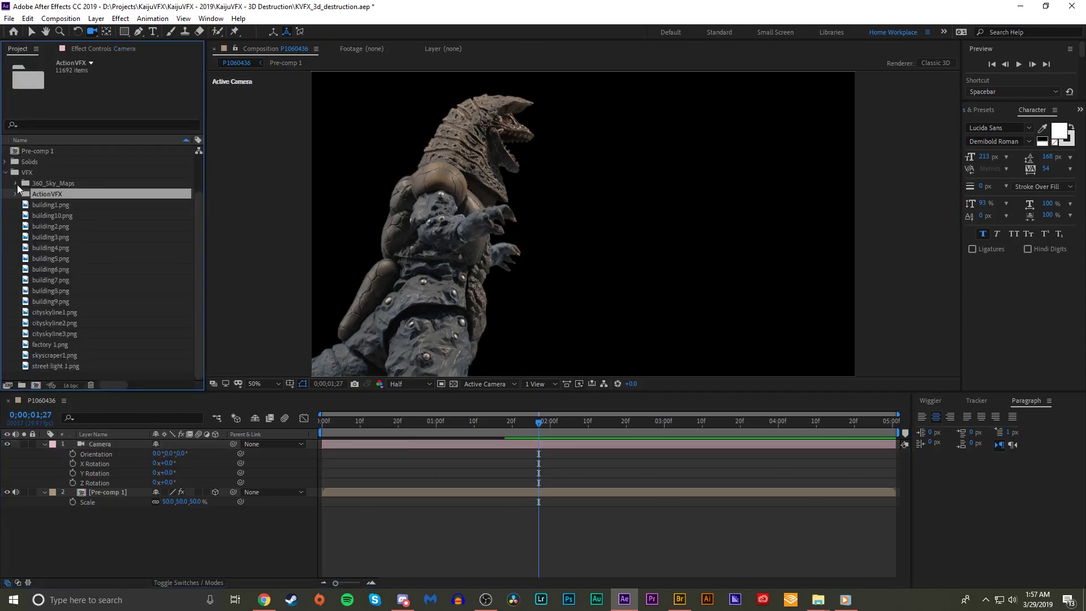
left_click(16, 184)
left_click(26, 215)
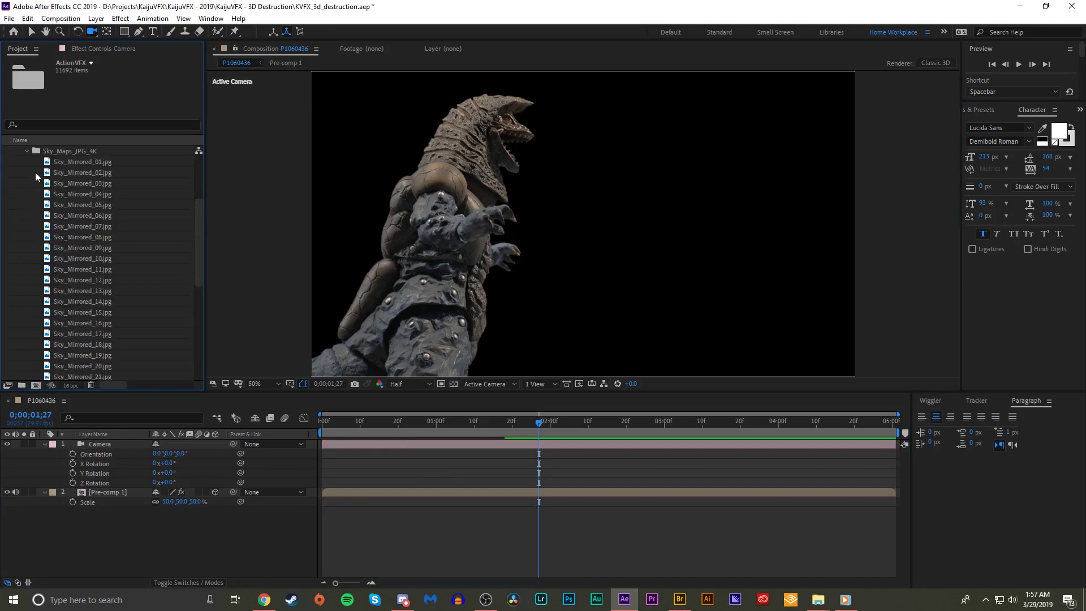
left_click(26, 194)
scroll(62, 198, "down", 1)
left_click(74, 196)
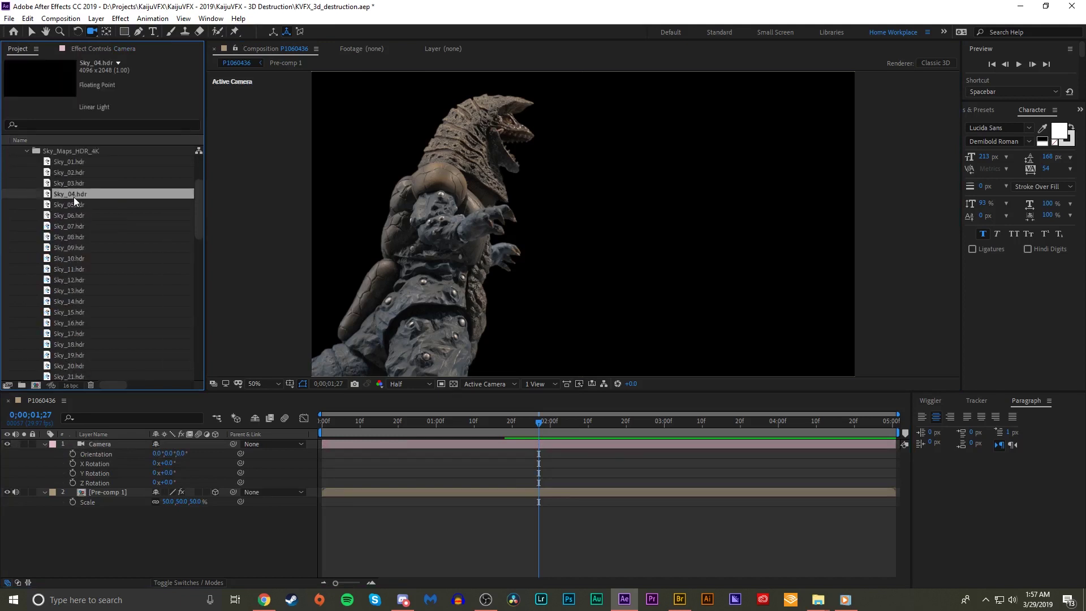
scroll(80, 231, "down", 1)
scroll(83, 186, "up", 3)
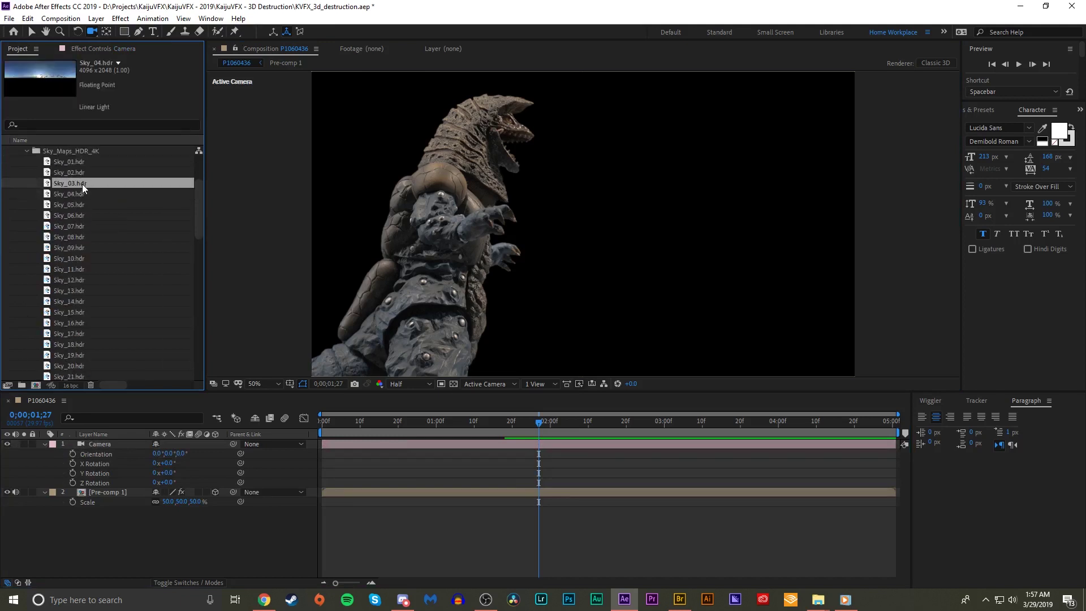
left_click_drag(83, 195, 139, 508)
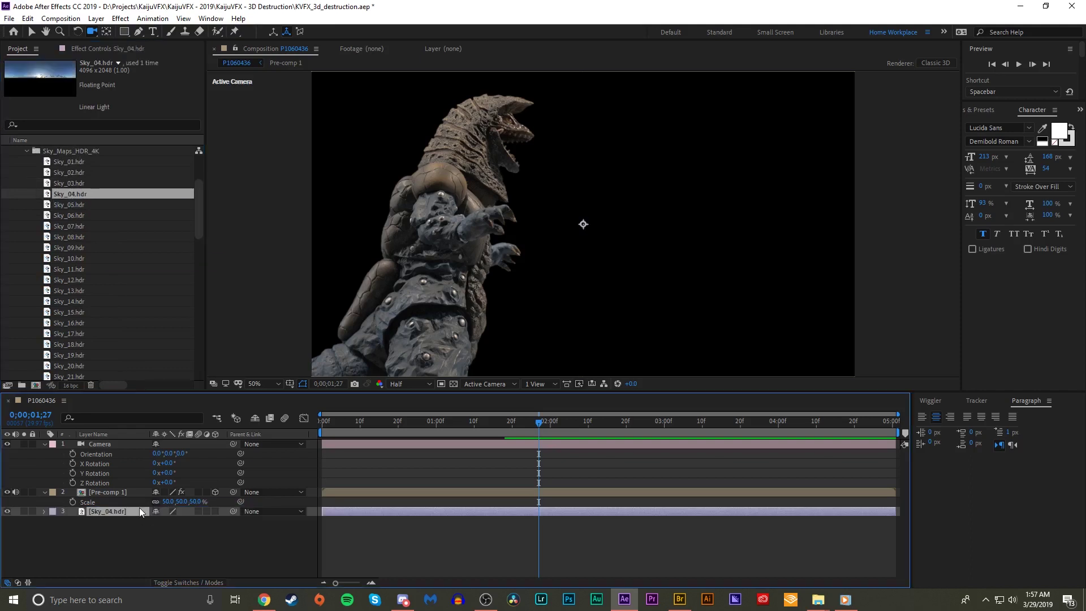
Step: Make the Sky_04.hdr layer 3D and lower it so its horizon sits near the bottom of the frame
key("v")
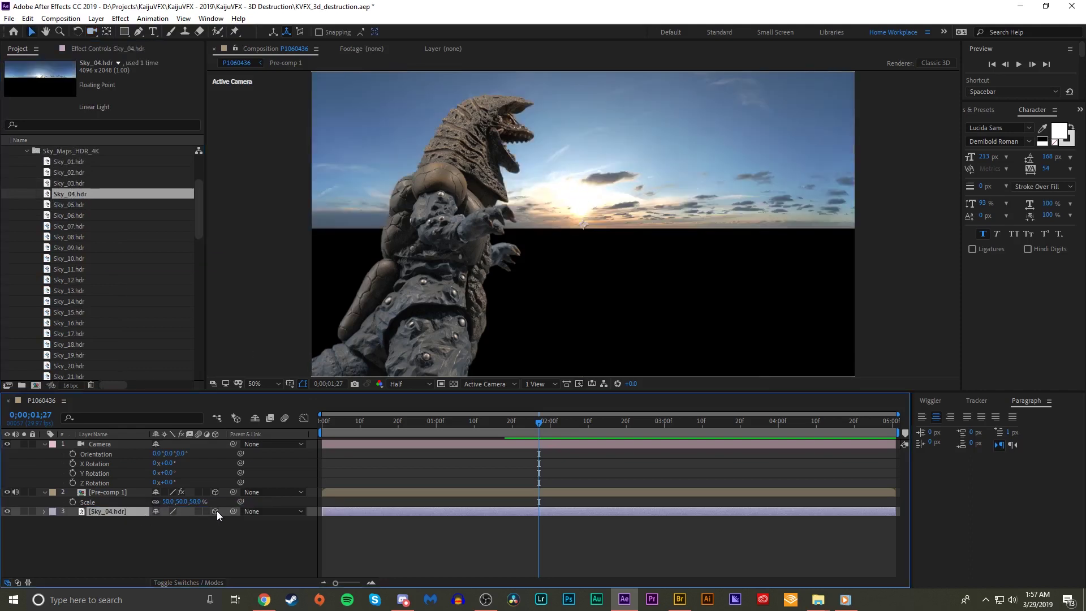
left_click(215, 511)
left_click_drag(628, 142, 602, 257)
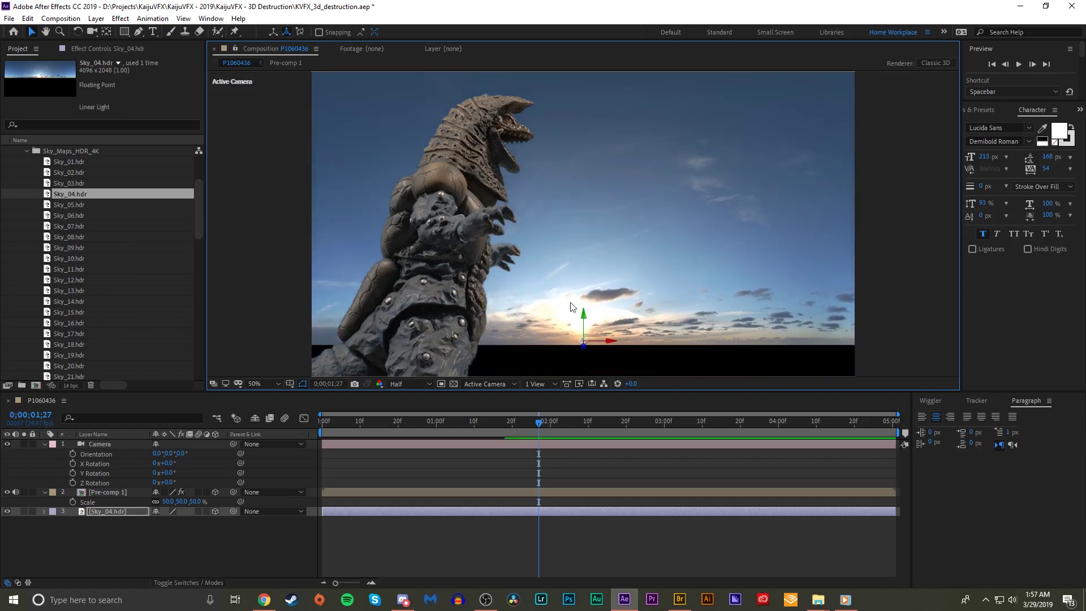
Step: Try orbiting the camera around the creature and sky layers, and undo the camera move
key("c")
left_click_drag(567, 240, 636, 192)
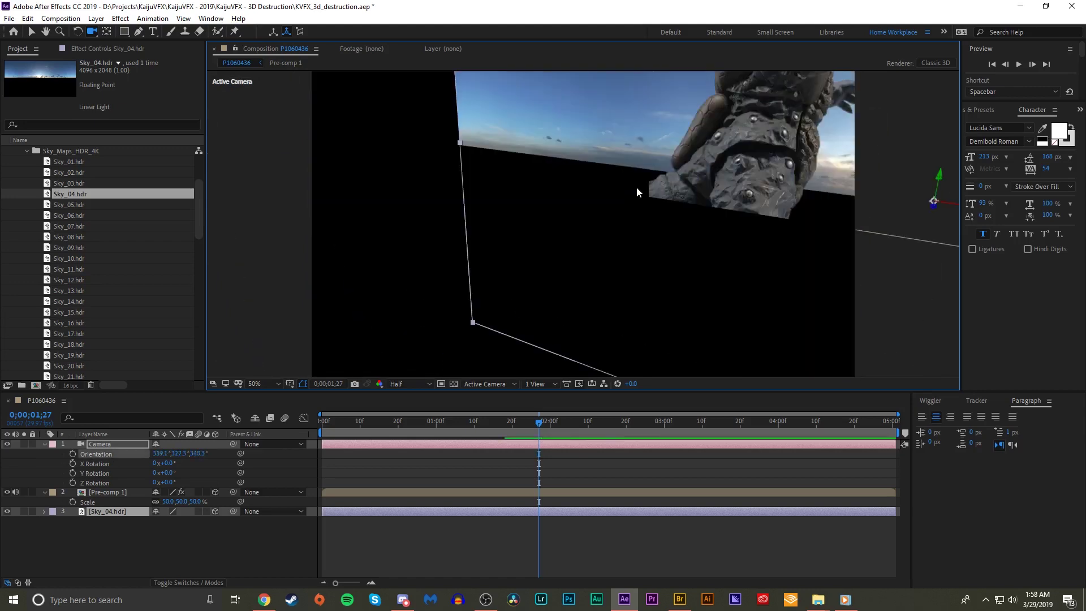
key("ctrl+z")
Step: Switch to Custom View 1 and push the Sky_04.hdr layer far back along its Z axis behind the creature
left_click(496, 383)
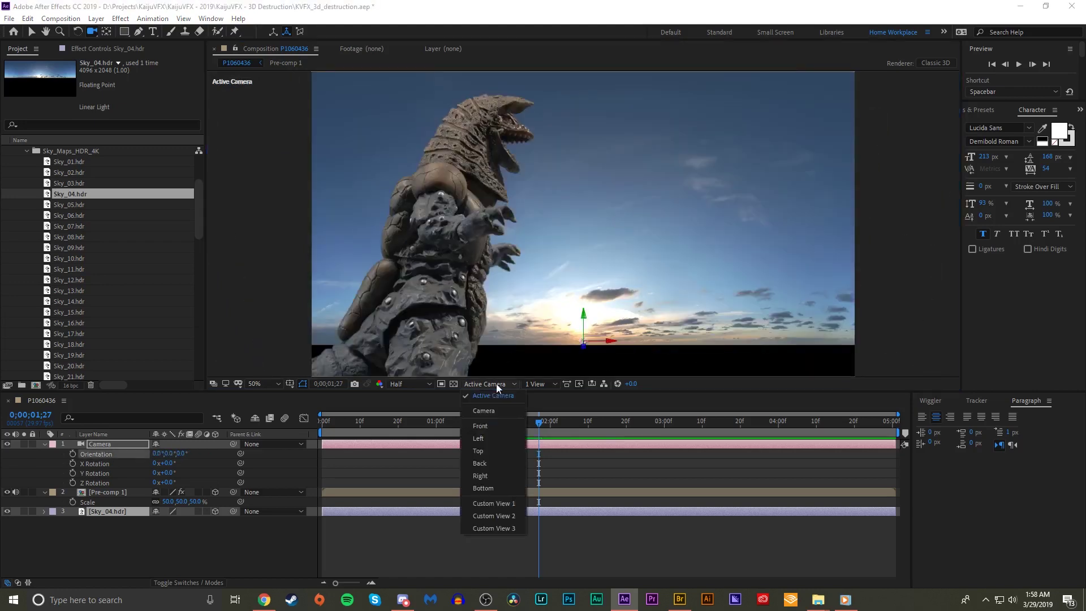
left_click(501, 505)
left_click_drag(647, 223, 635, 194)
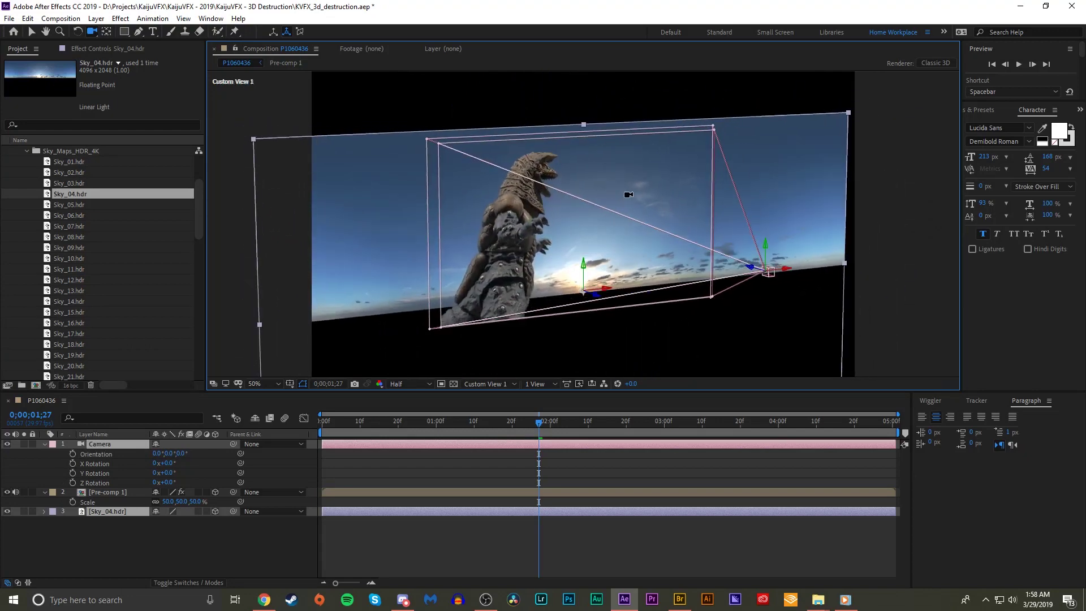
left_click(139, 510)
key("v")
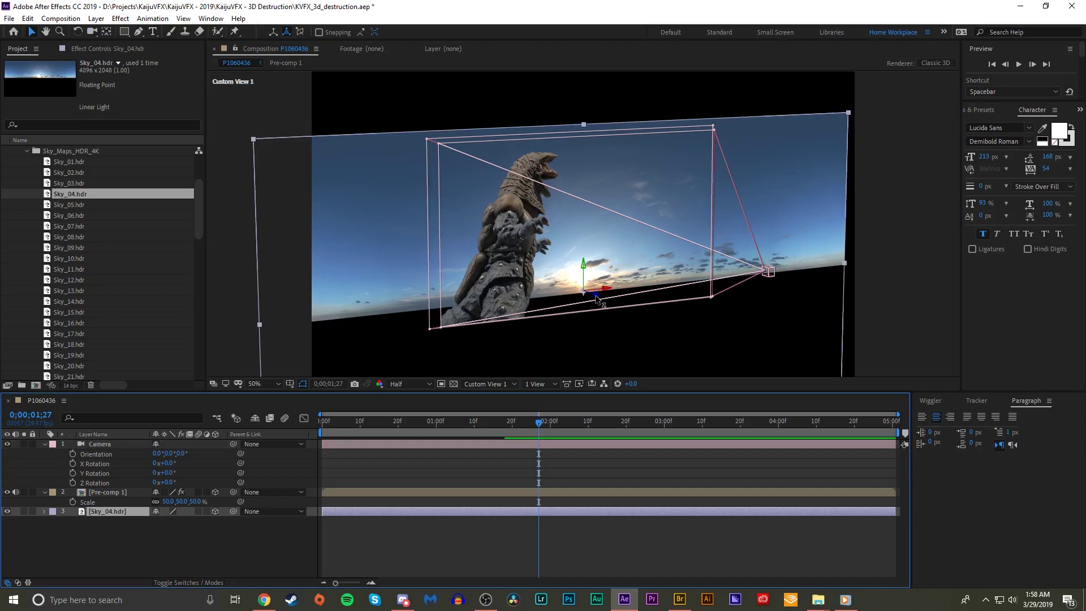
left_click_drag(597, 299, 424, 228)
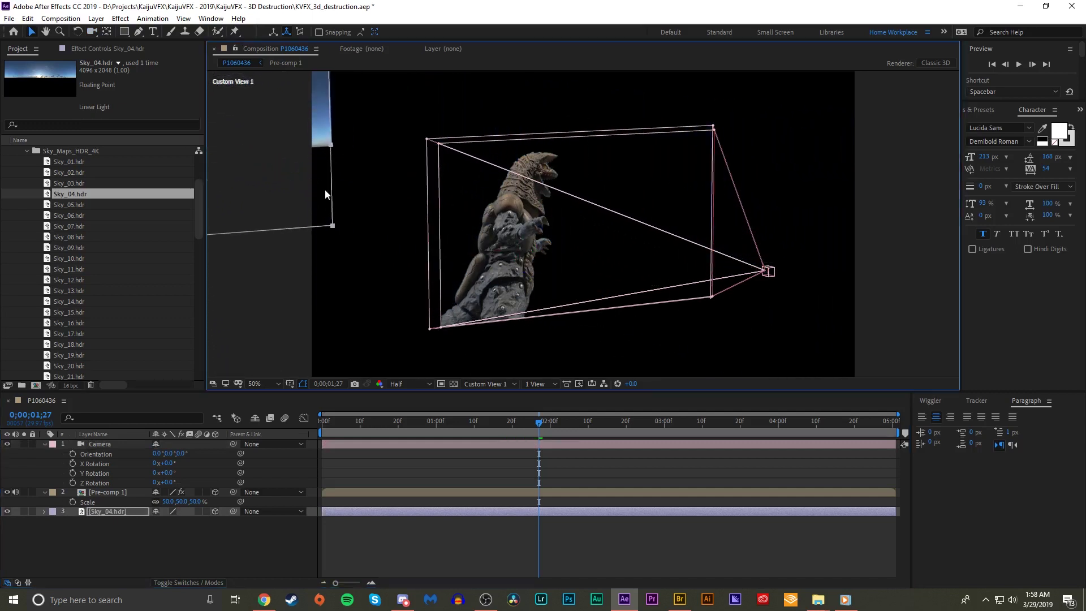
Step: Check the sky's distance from several angles, return to the Active Camera view, and push Sky_04.hdr farther back in Z
scroll(500, 242, "down", 4)
scroll(500, 243, "up", 4)
key("c")
left_click_drag(556, 236, 507, 225)
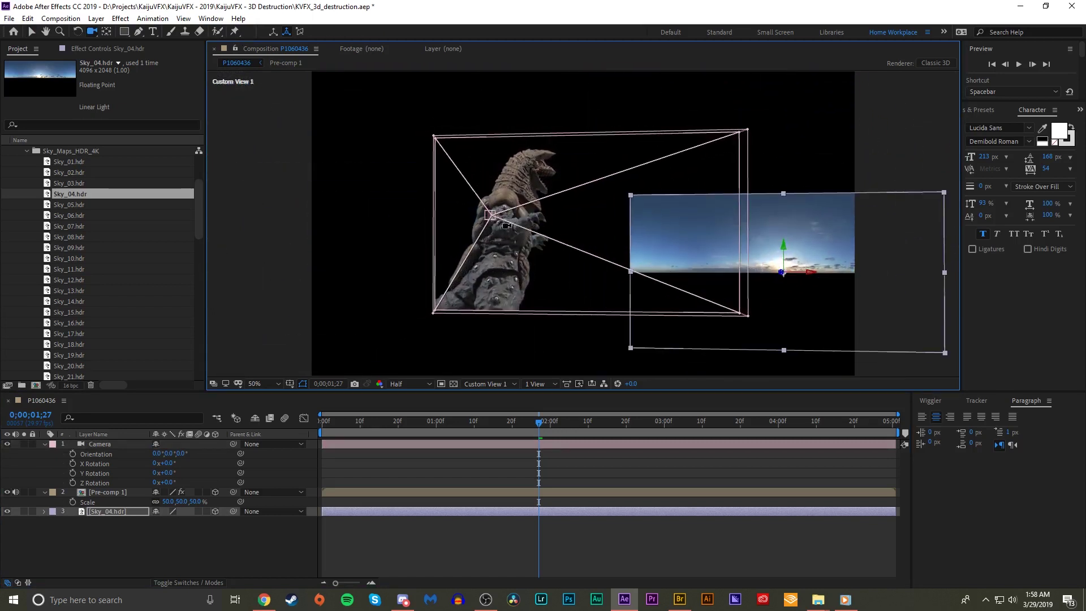
left_click_drag(568, 310, 653, 262)
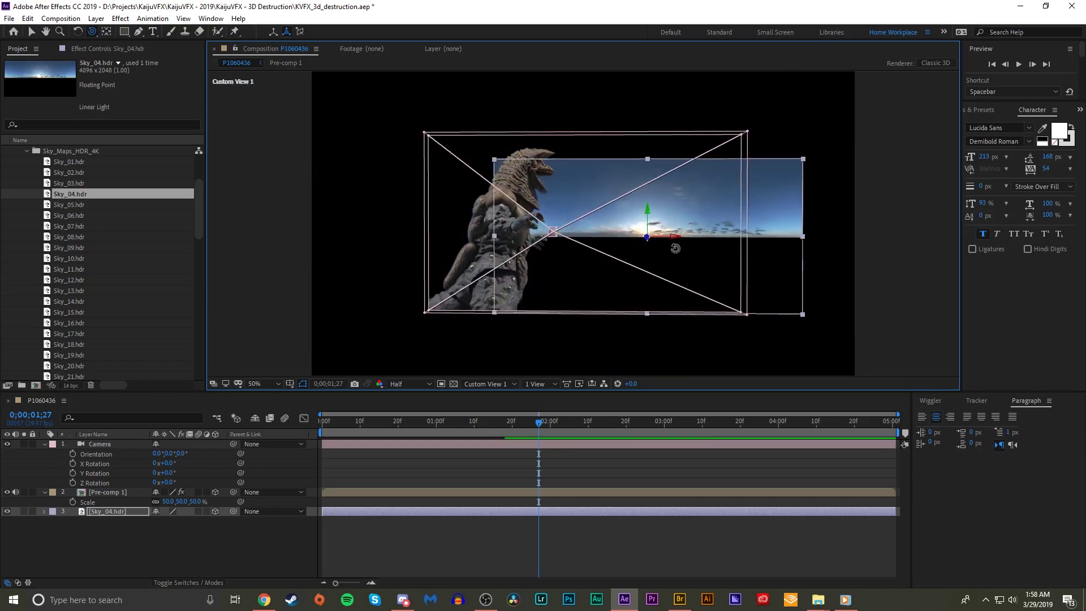
mouse_move(655, 250)
left_mouse_down()
mouse_move(586, 260)
mouse_move(647, 256)
left_mouse_up()
left_click(501, 387)
left_click(499, 392)
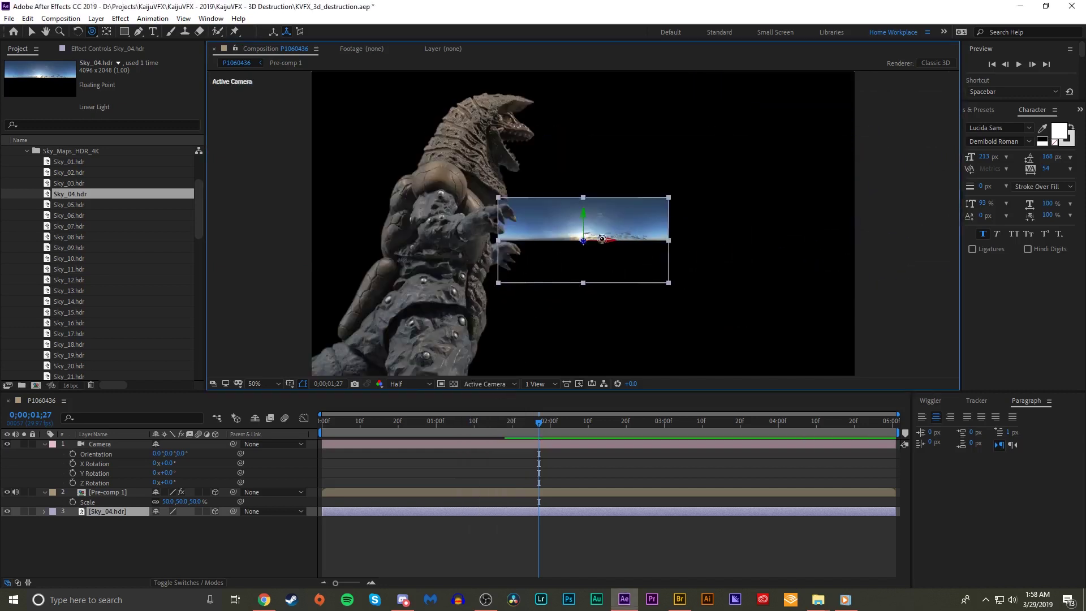
key("v")
left_click_drag(584, 242, 586, 285)
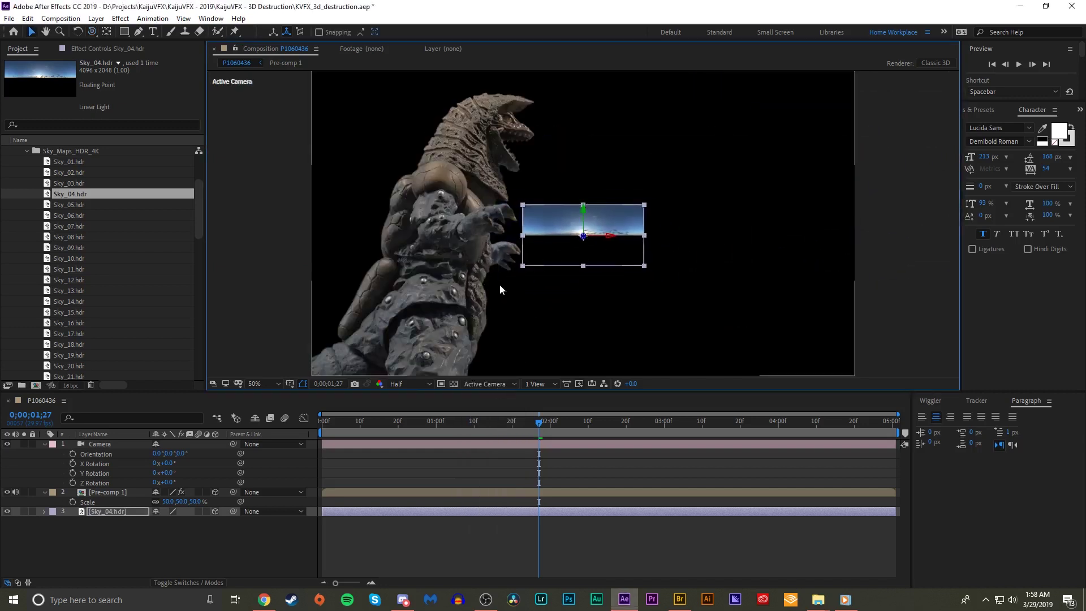
Step: Scale the Sky_04.hdr layer to 2190% and reposition it down and to the right so sky fills the frame
left_click_drag(198, 521, 284, 486)
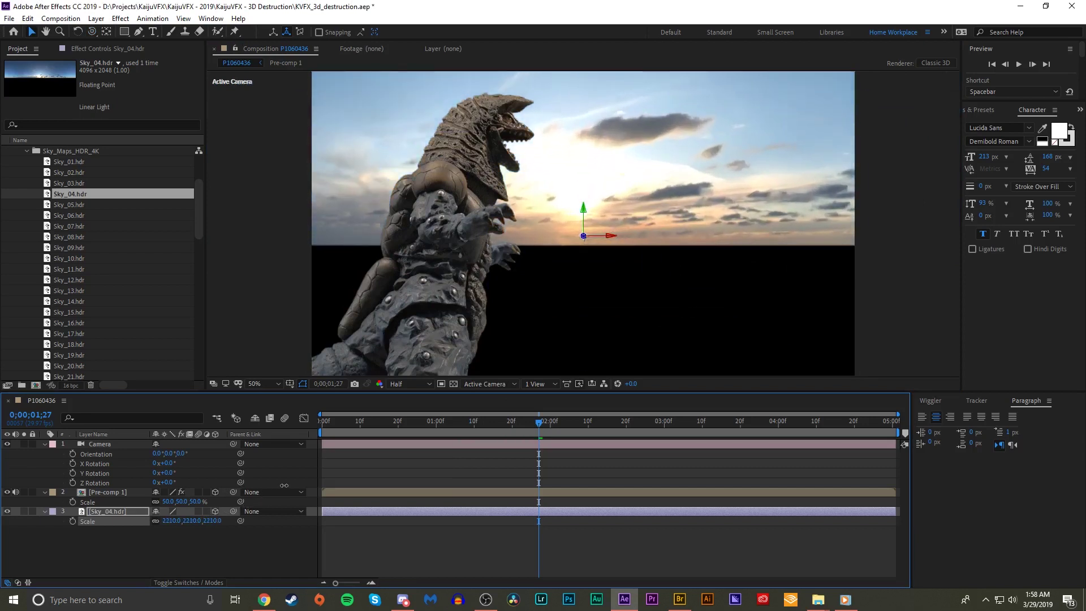
left_click_drag(586, 211, 586, 403)
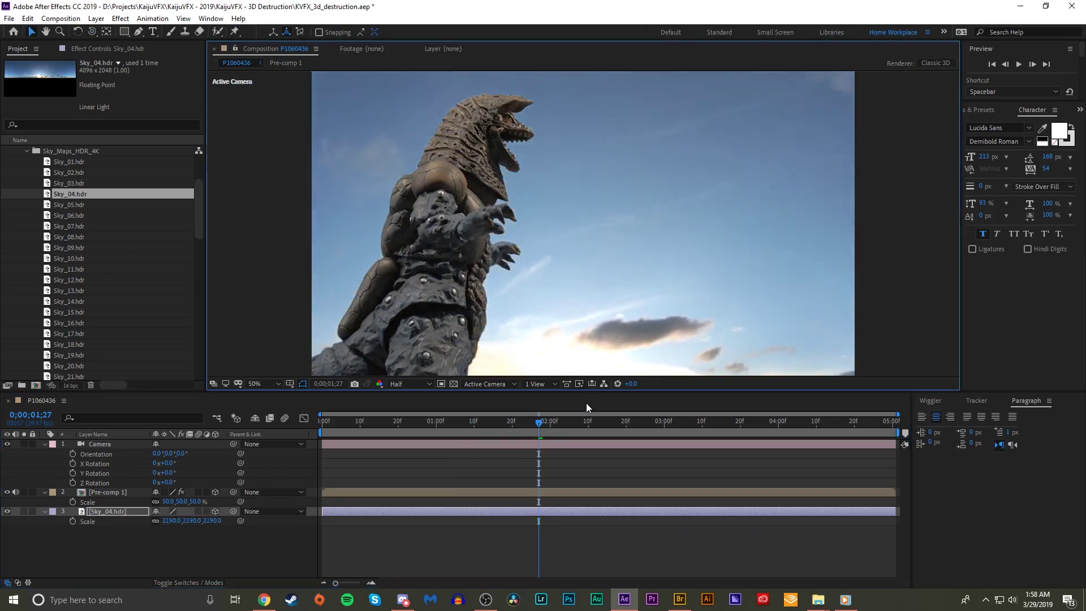
left_click_drag(432, 261, 873, 224)
Step: Try rotating the camera toward the right edge of the sky, and undo the camera move
left_click_drag(526, 149, 889, 253)
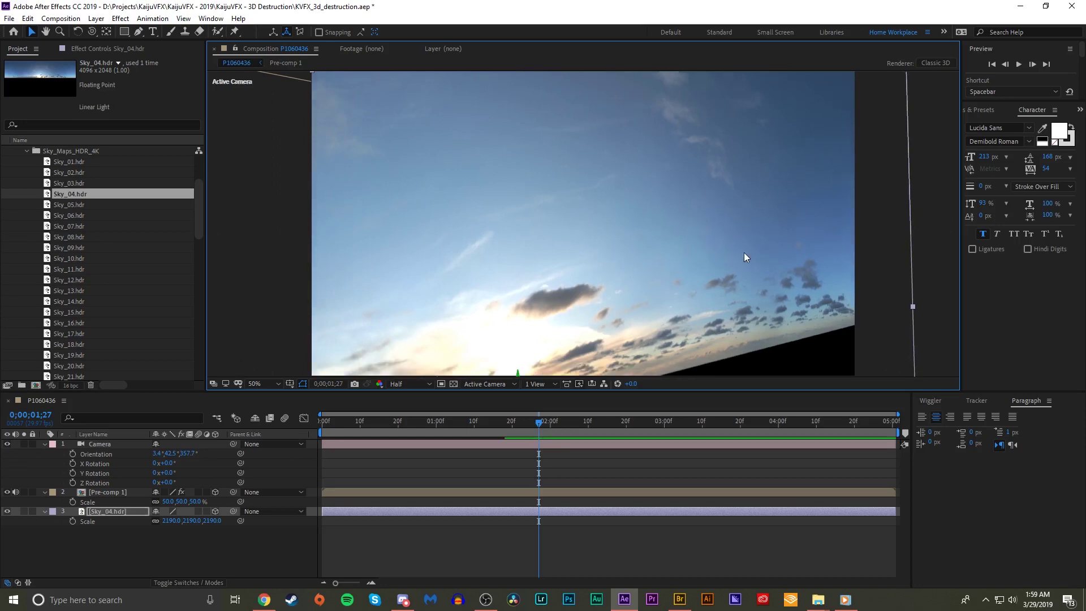
left_click(481, 384)
left_click(409, 427)
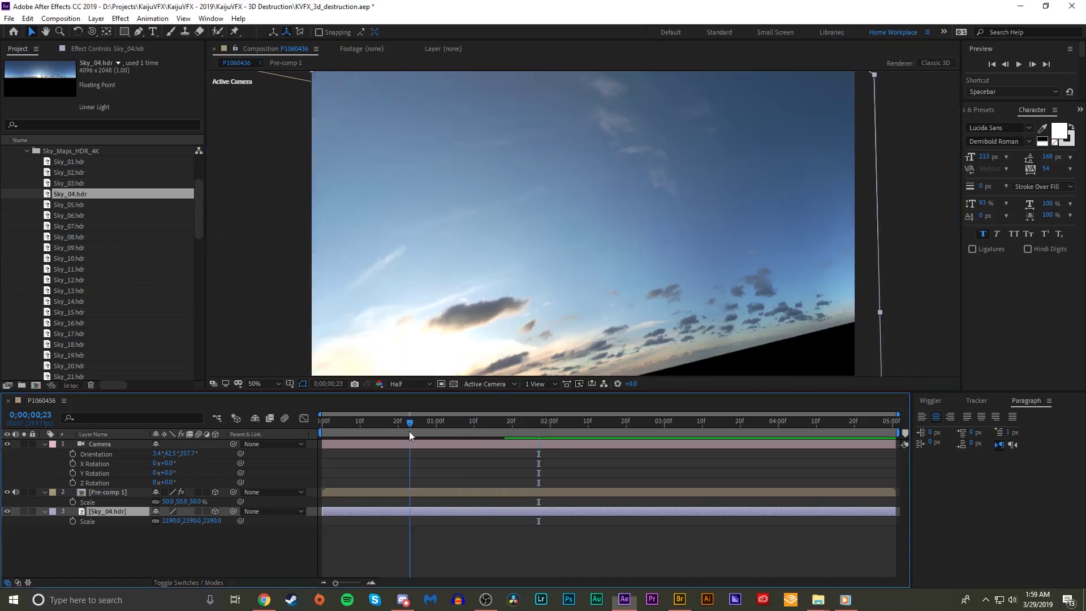
key("ctrl+z")
key("ctrl+z")
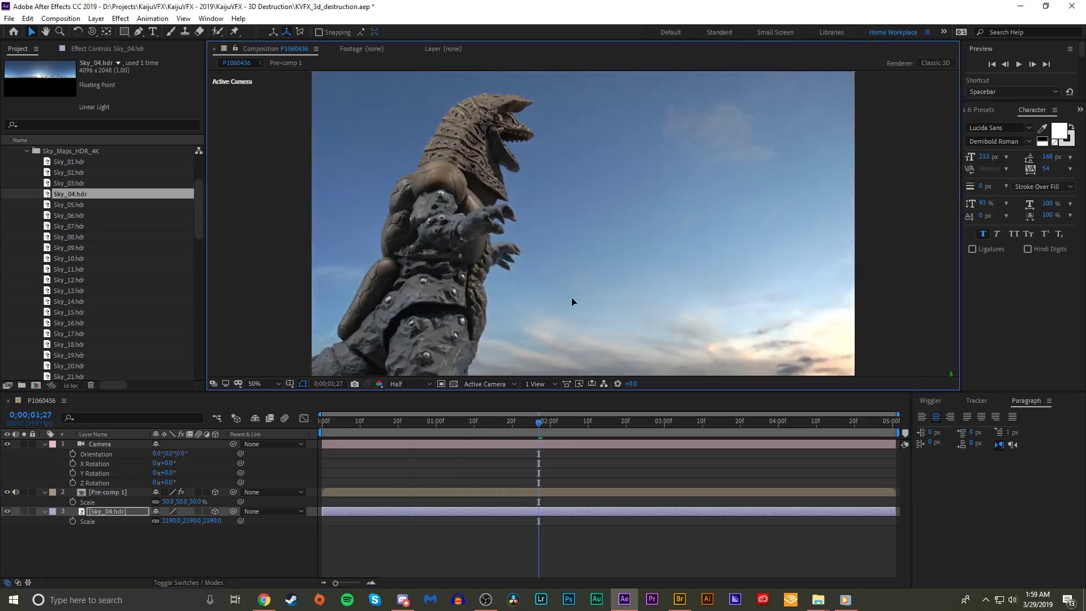
Step: Orbit the camera to reveal the sky's edge and enlarge the Sky_04.hdr layer further for wider coverage
key("c")
left_click_drag(642, 208, 565, 212)
left_click(214, 501)
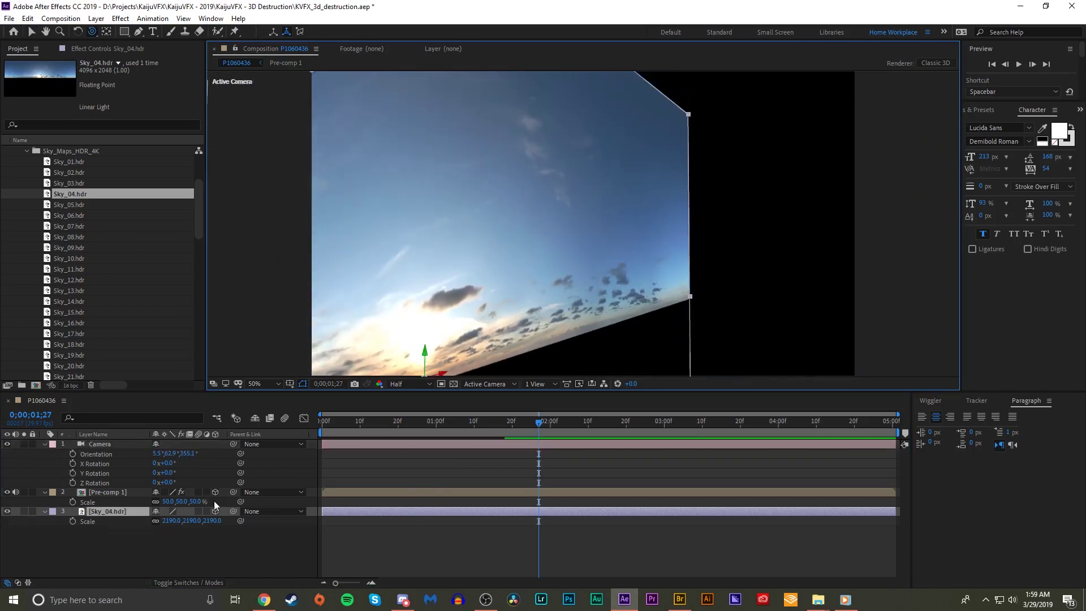
key("s")
left_click_drag(169, 521, 284, 497)
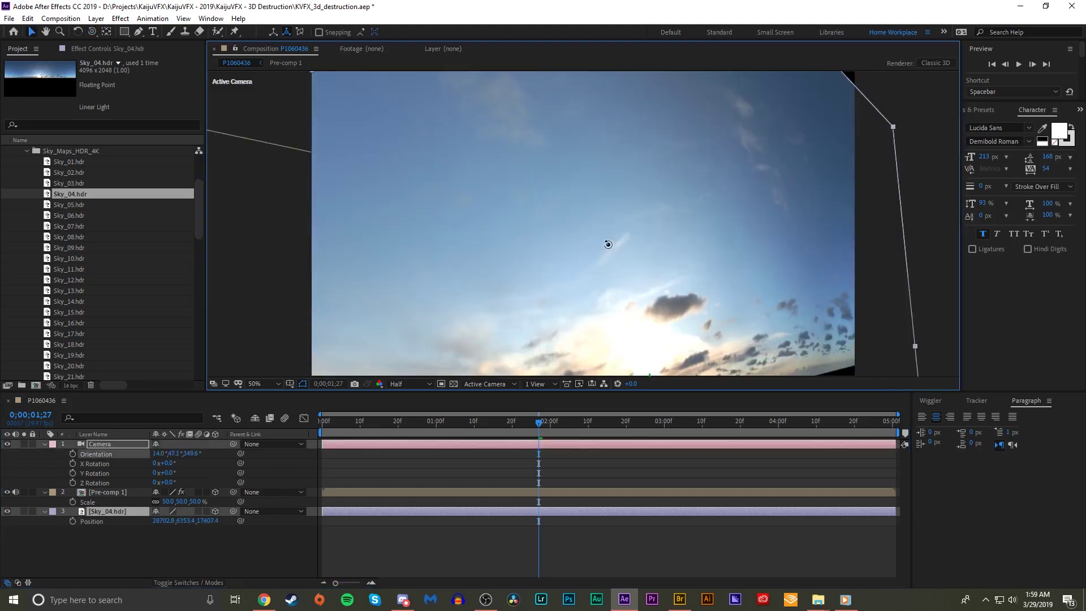
left_click_drag(608, 244, 604, 246)
key("v")
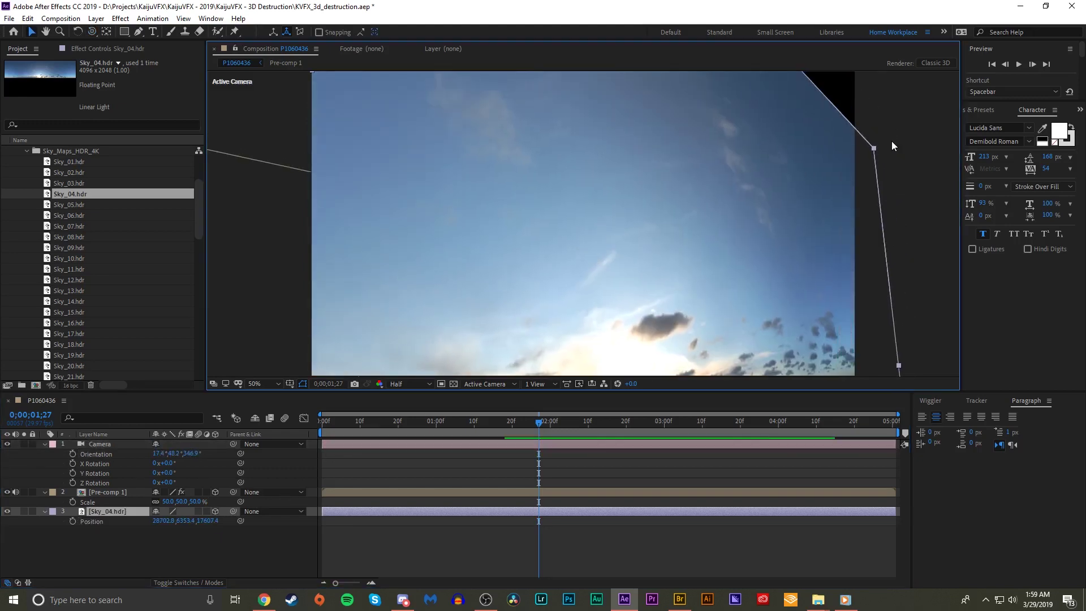
Step: Orbit the camera back toward the creature and fit the composition in the viewer
key("c")
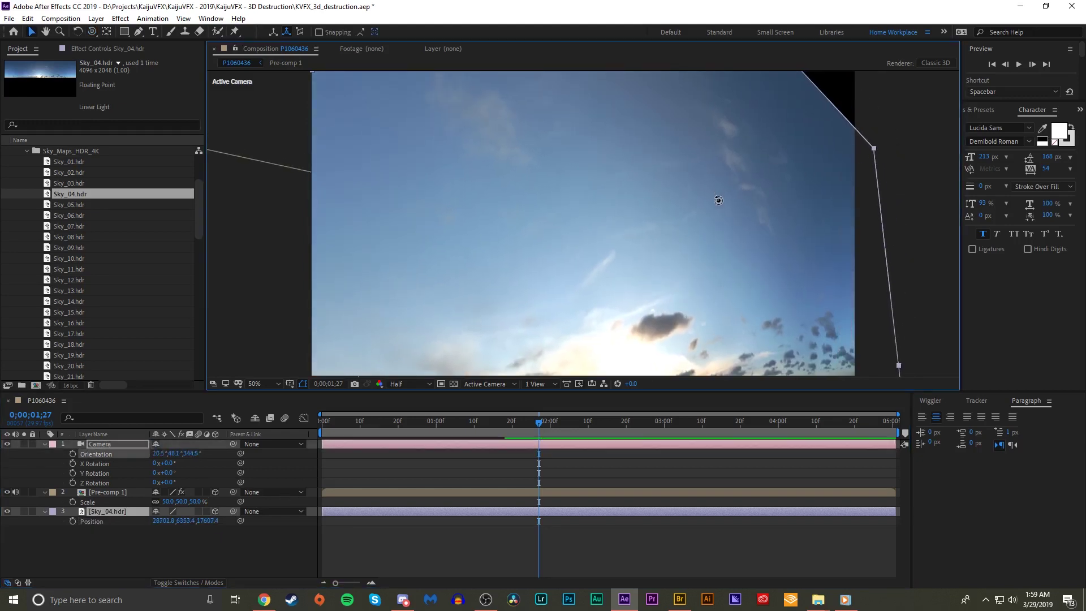
left_click_drag(718, 202, 778, 177)
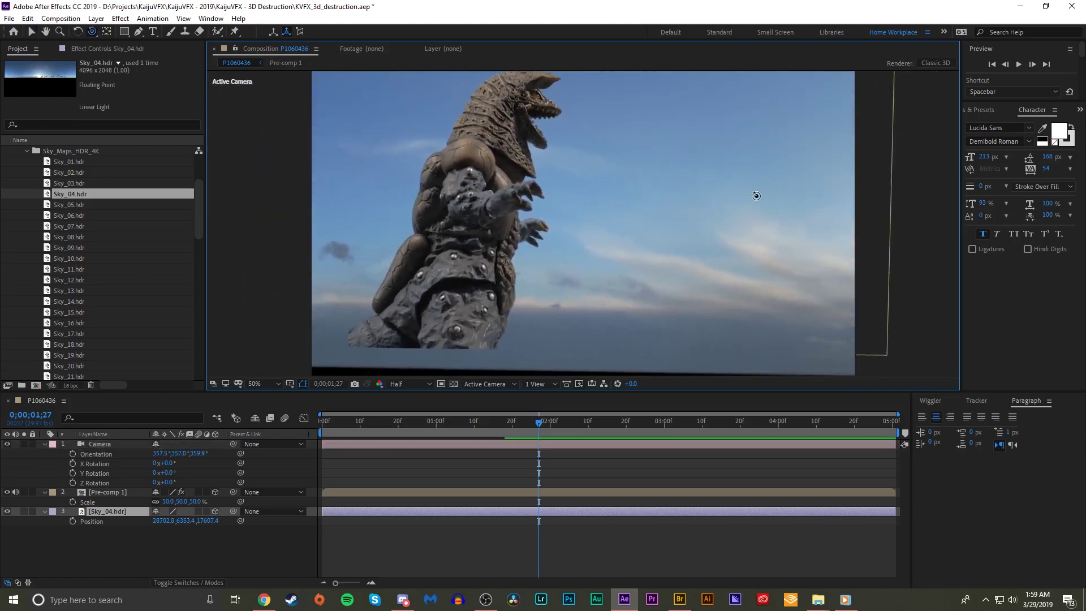
left_click_drag(732, 219, 678, 219)
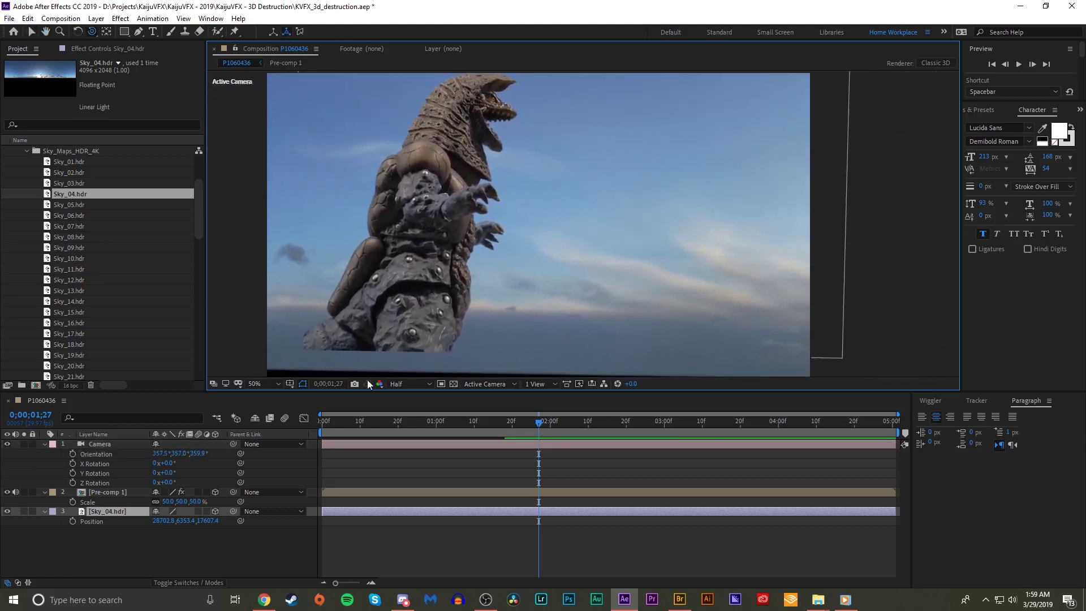
left_click(273, 383)
left_click(292, 189)
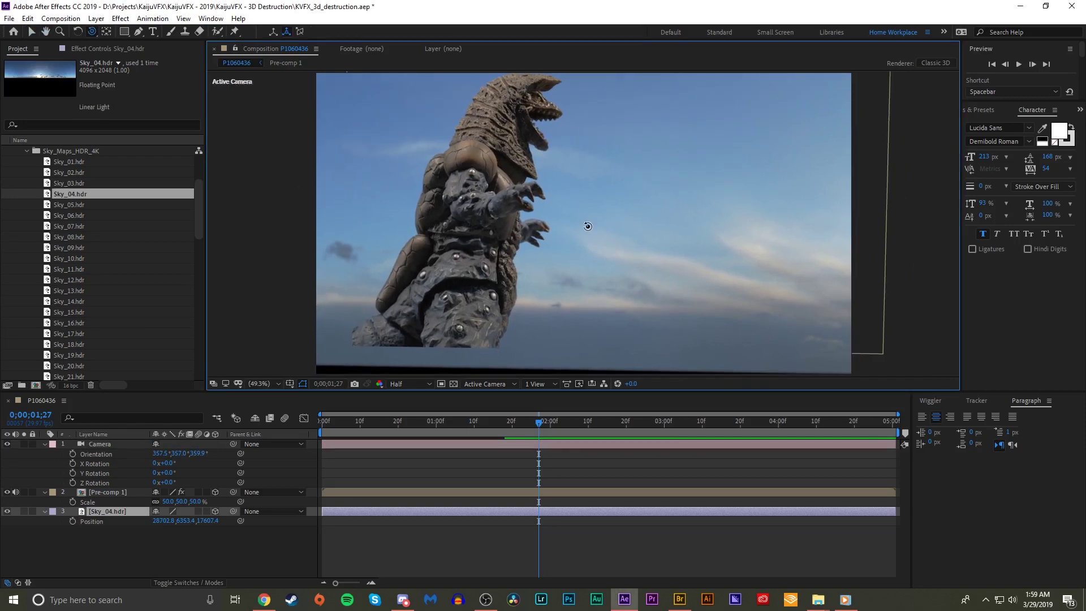
Step: Refine the camera orientation to about 1.1°, 358.5°, 0.0° so the creature's cut-off base falls below the frame
key("c")
left_click_drag(590, 226, 271, 373)
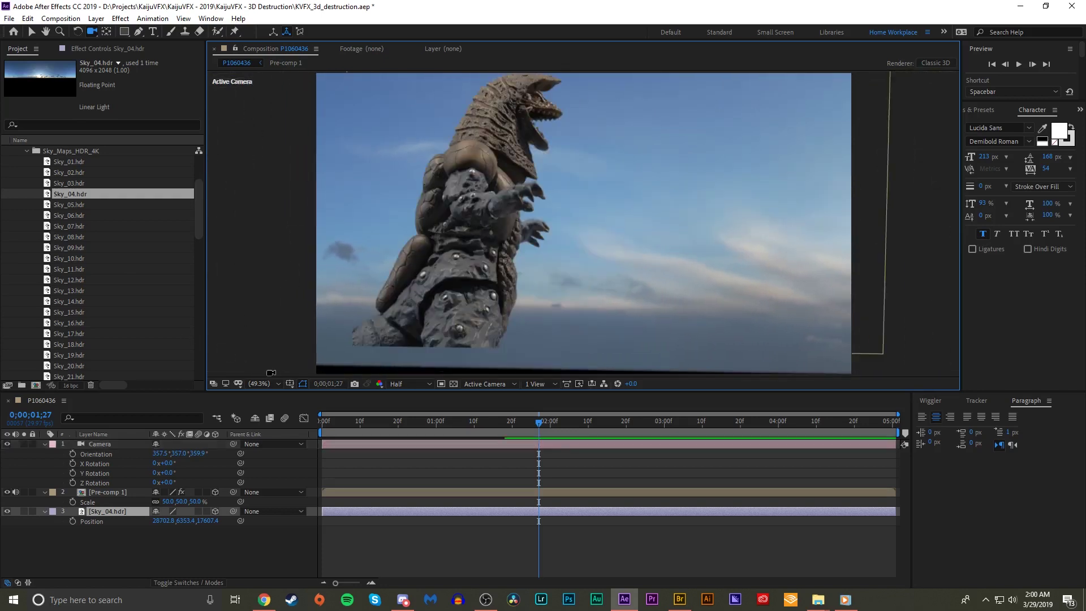
left_click(264, 384)
left_click(289, 194)
left_click_drag(540, 193, 529, 204)
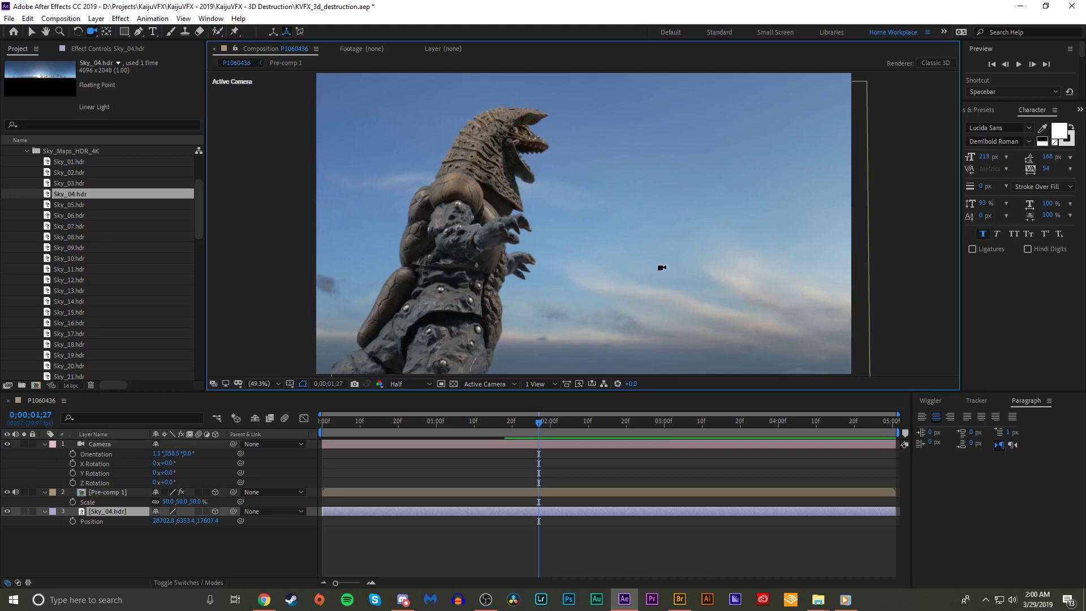
Step: Create a 1920 x 1080 black solid above the sky layer, apply the Element effect, and open its scene setup
key("ctrl+y")
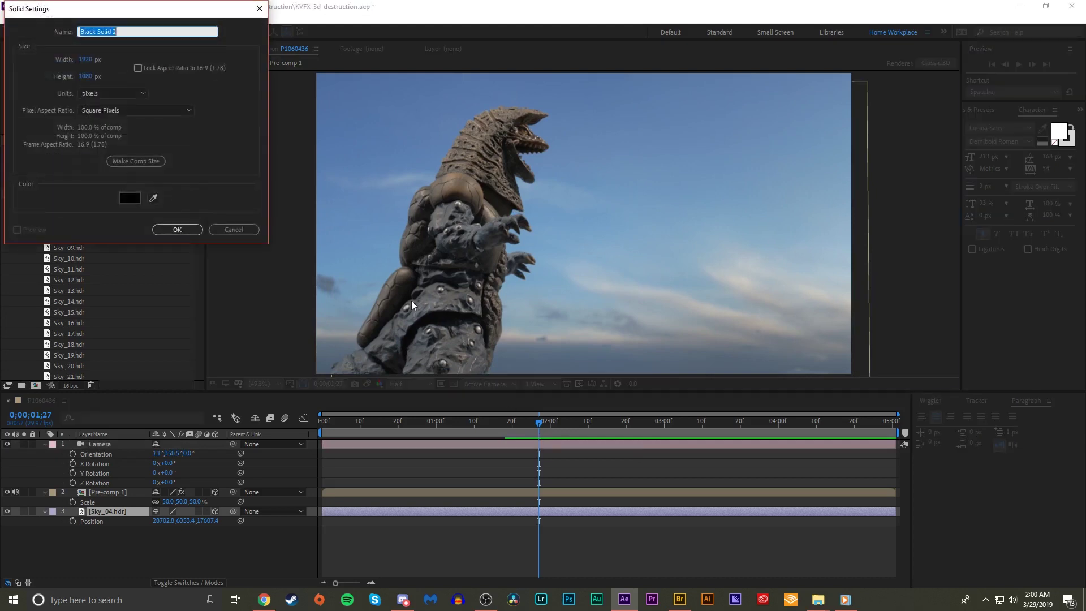
left_click(192, 233)
key("ctrl+space")
type("el")
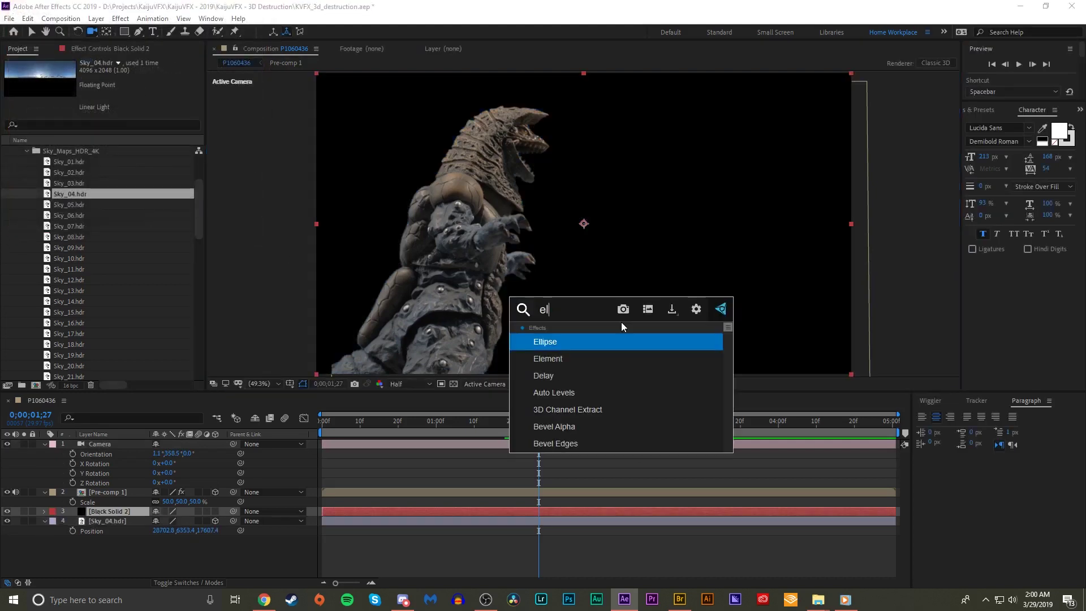
type("e")
key("Return")
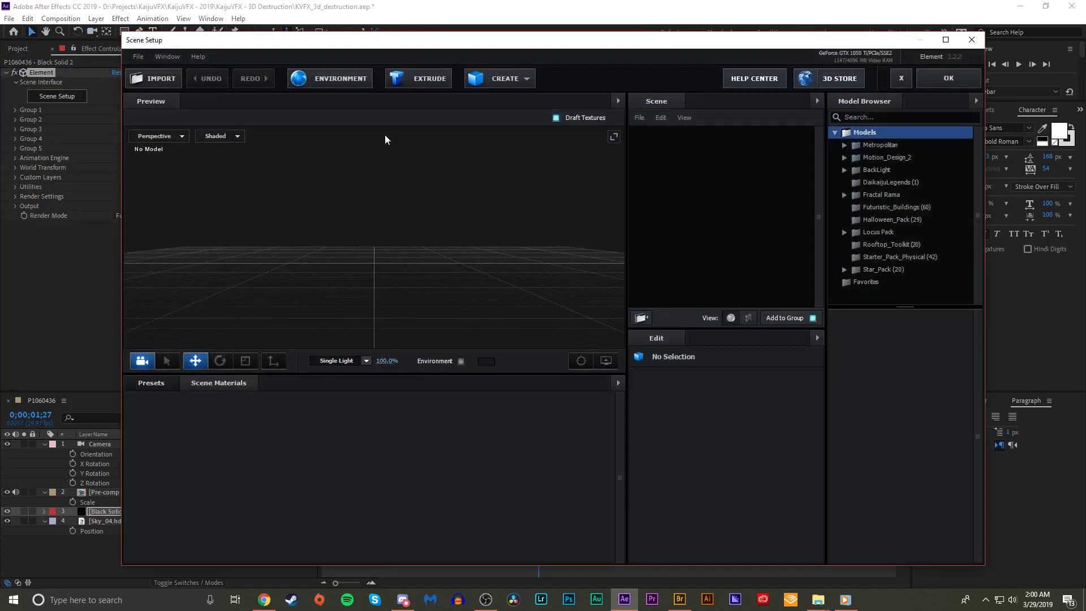
Step: Add a city block model from the Metropolitan_No_Antennas collection to the Element scene and accept the setup
double_click(901, 148)
left_click(922, 168)
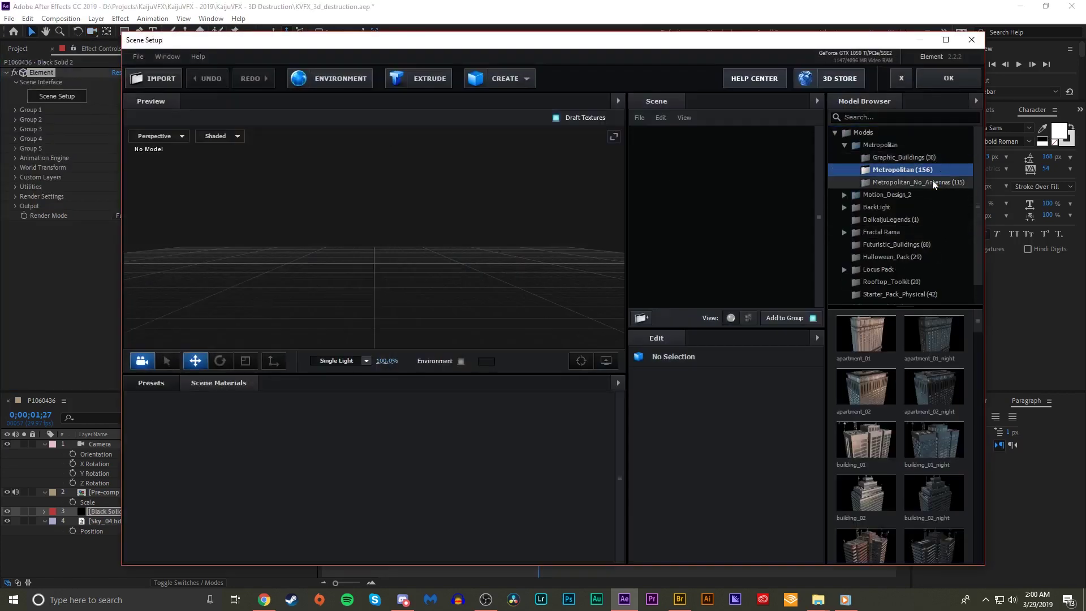
left_click(932, 181)
left_click_drag(979, 164, 979, 192)
left_click_drag(978, 322, 979, 524)
left_click_drag(871, 403, 724, 242)
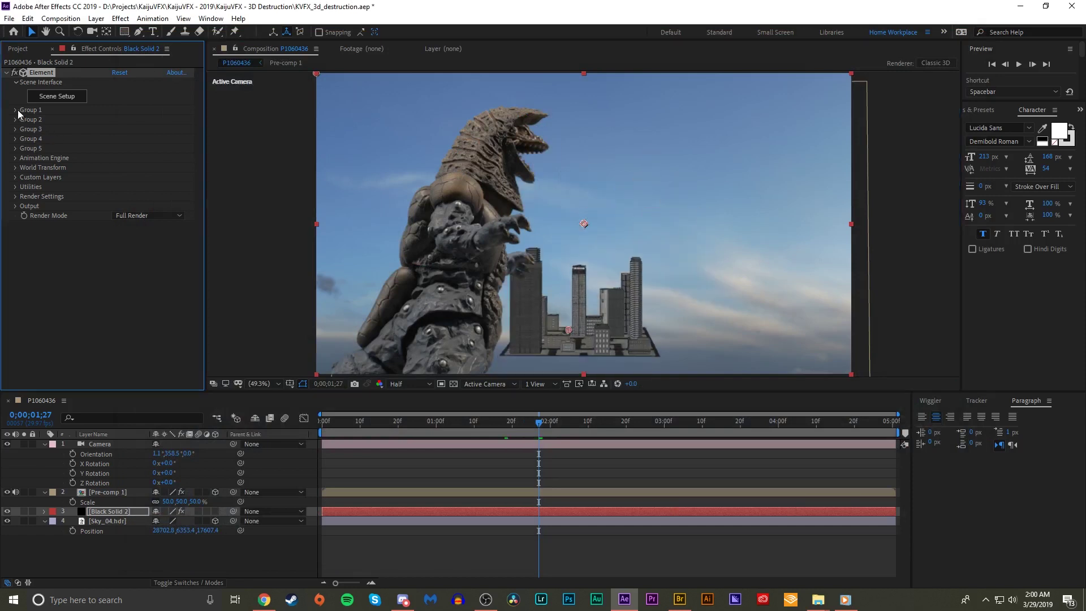
Step: Set Group 1's particle size to 40.40 and lower the city to Position XY 905.2, 1305.7
left_click(26, 215)
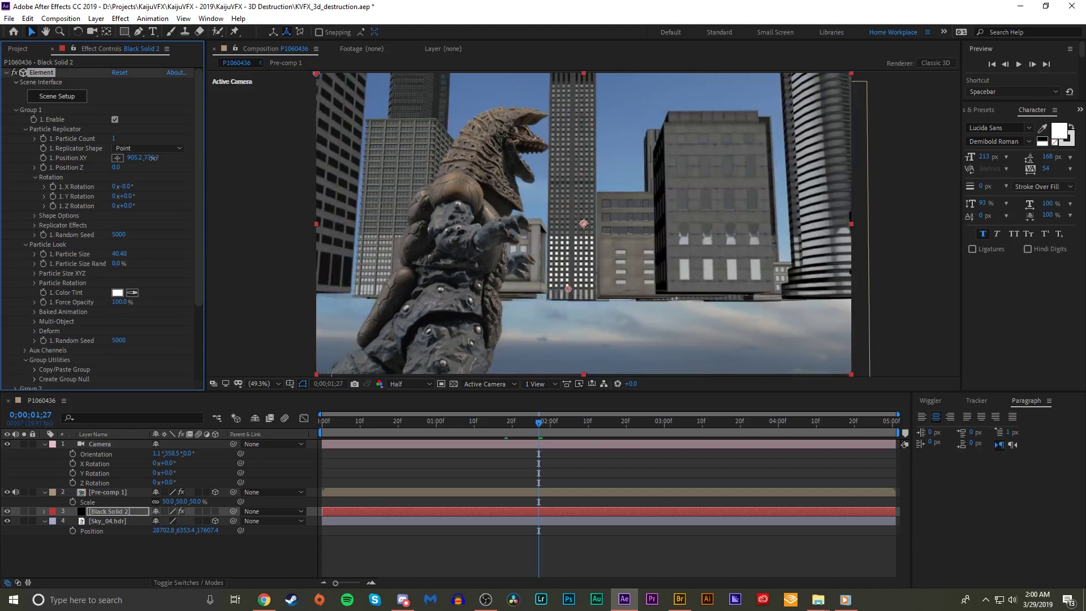
left_click_drag(153, 158, 183, 160)
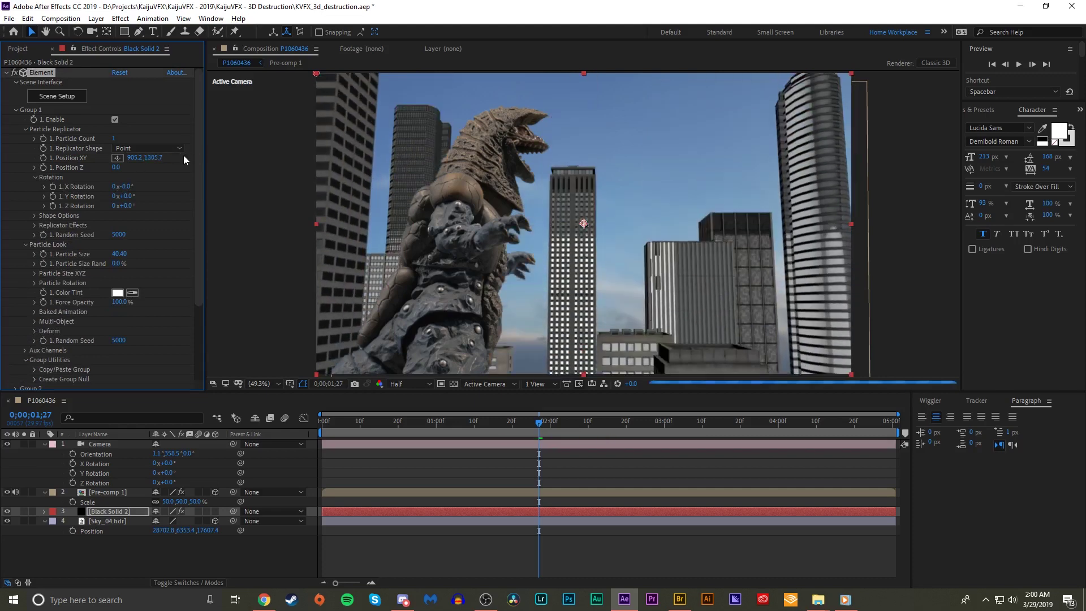
Step: Add a parallel light at 208% intensity and position it above the city so it shines in from the upper right
key("ctrl+alt+shift+l")
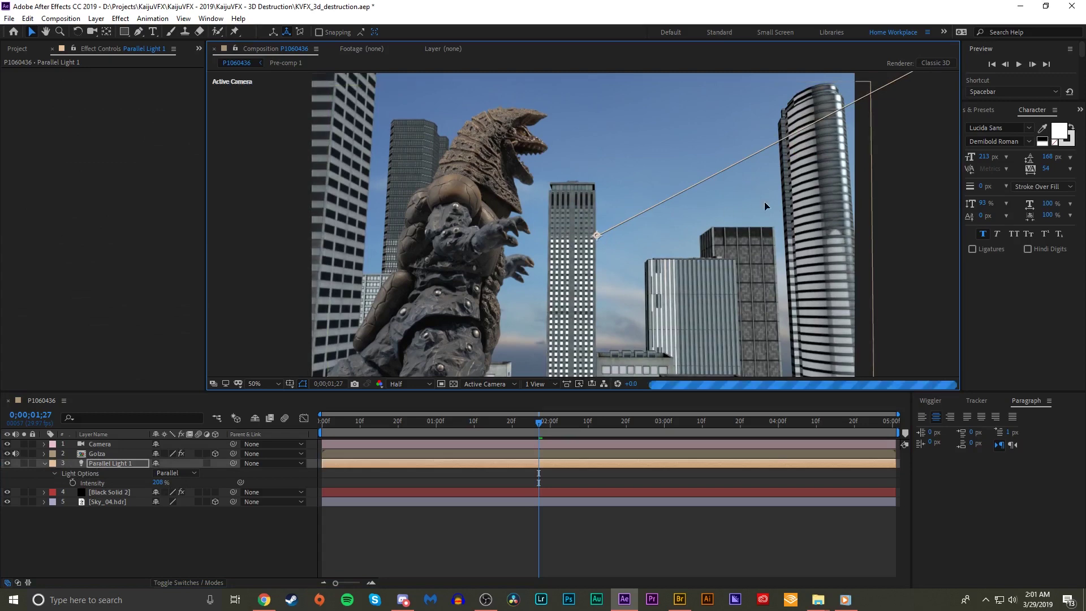
left_click_drag(597, 236, 789, 195)
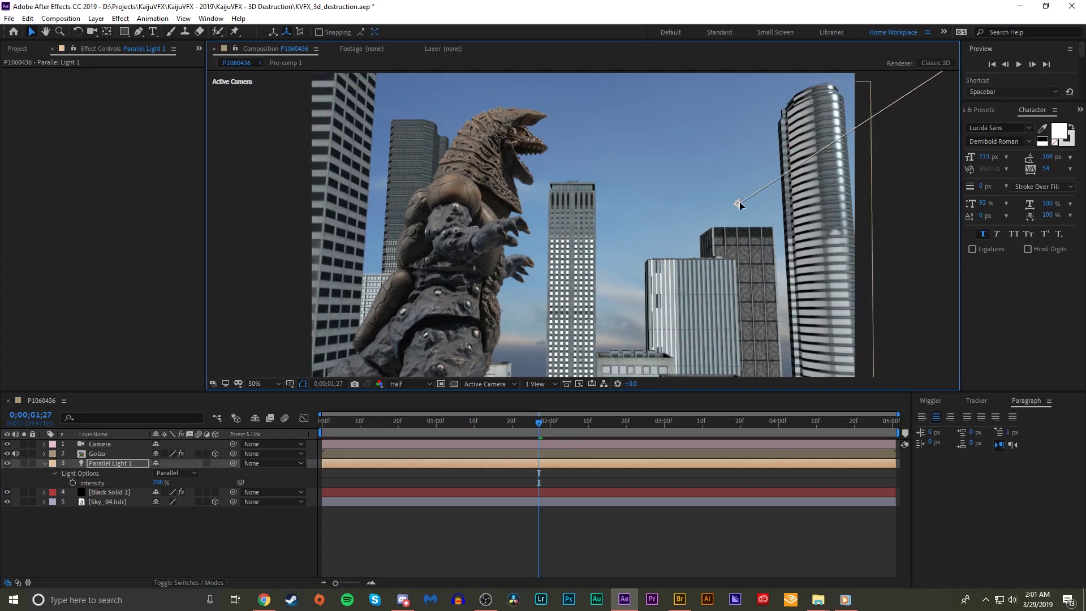
Step: Enable SSAO ambient occlusion in the render settings of the black solid's Element effect
left_click(103, 453)
left_click(108, 492)
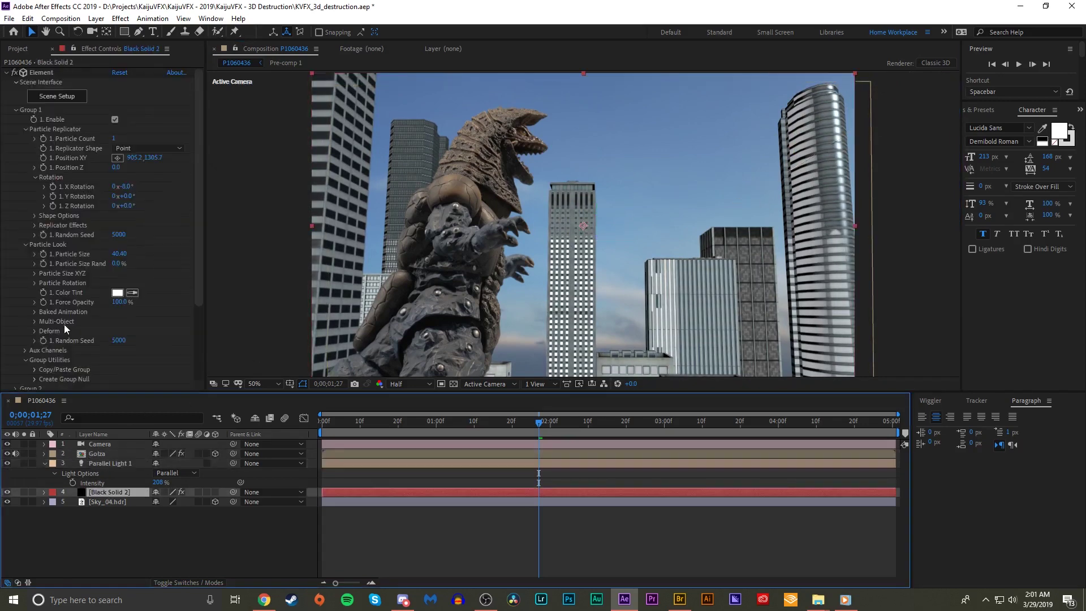
scroll(63, 324, "down", 5)
left_click(16, 366)
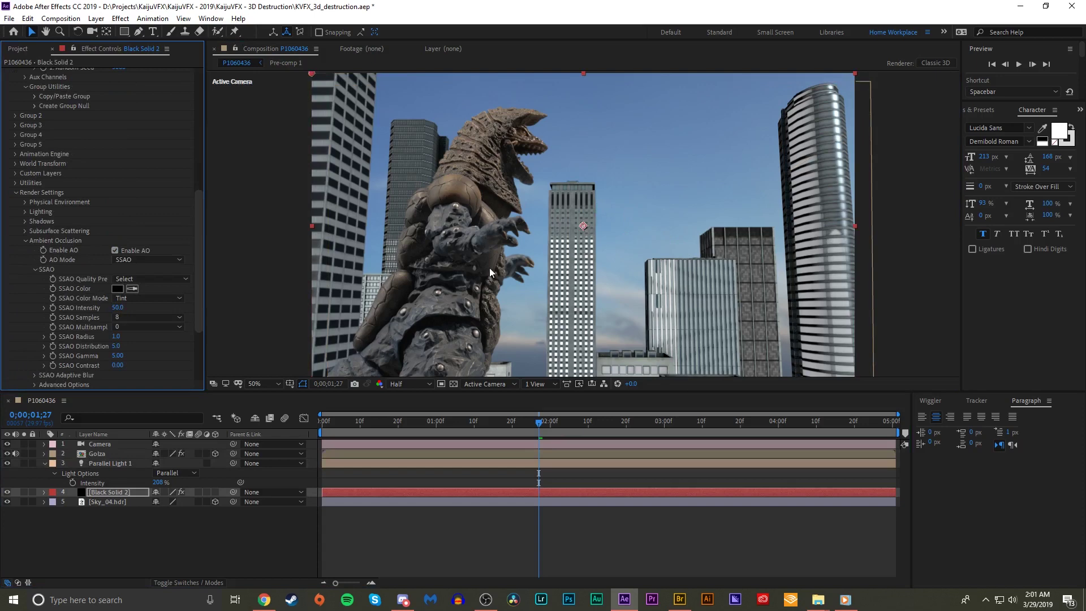
Step: Delete the Element city solid and locate the building PNG images in the project's VFX folder
key("Delete")
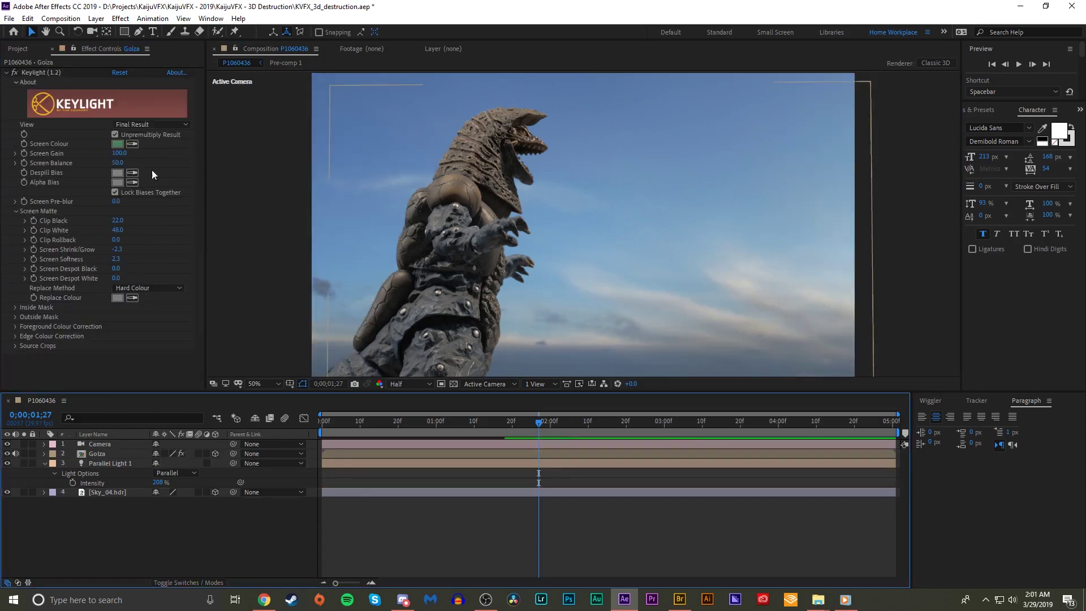
left_click(23, 49)
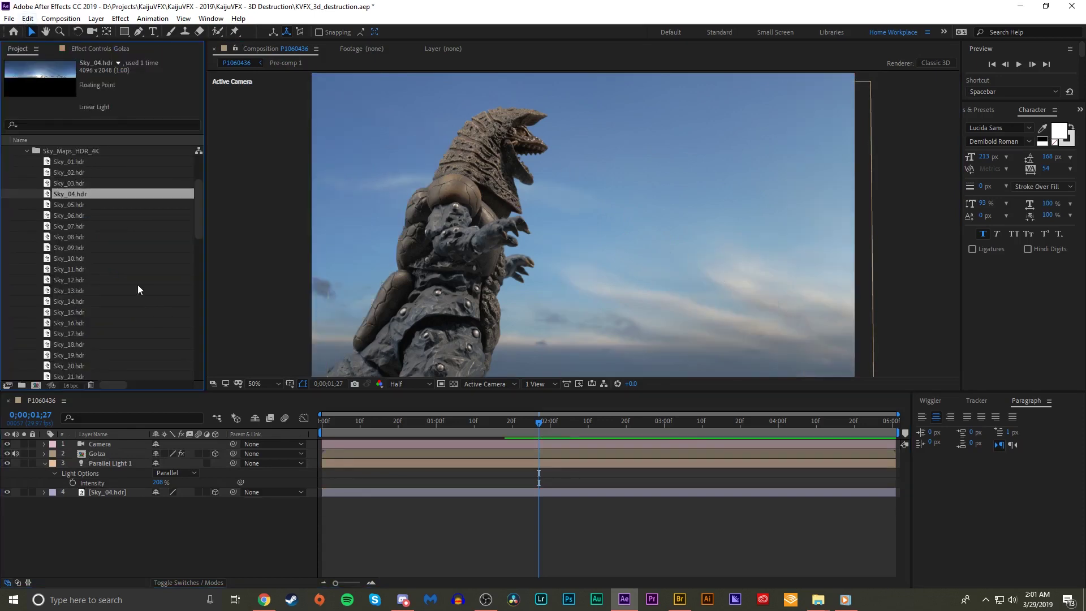
scroll(140, 291, "up", 3)
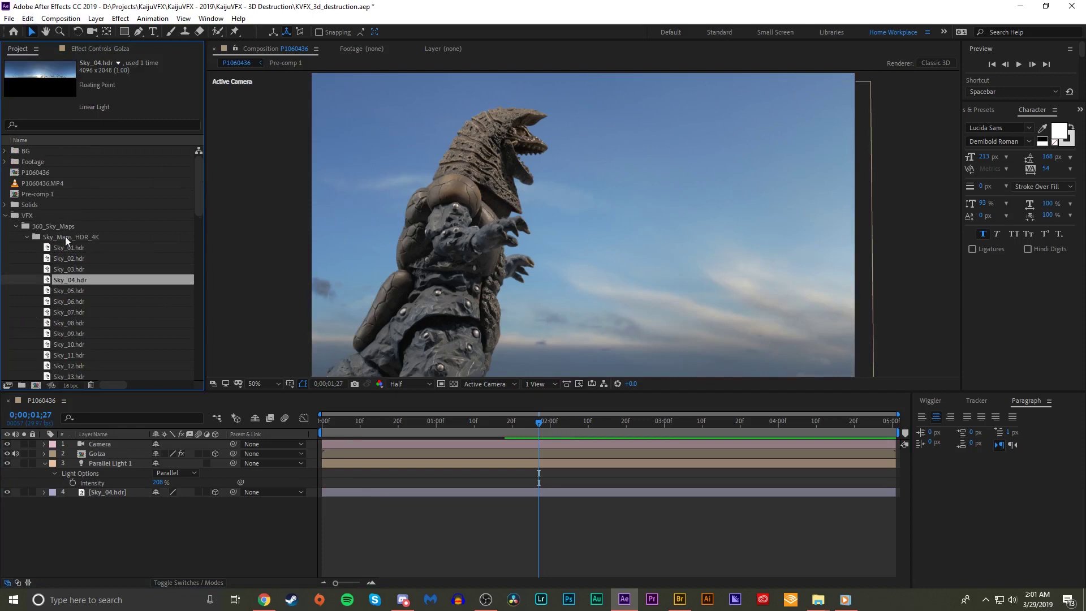
scroll(151, 218, "down", 15)
Step: Examine the building and city skyline PNG images to compare their viewing angles and suitability for the scene
left_click(56, 205)
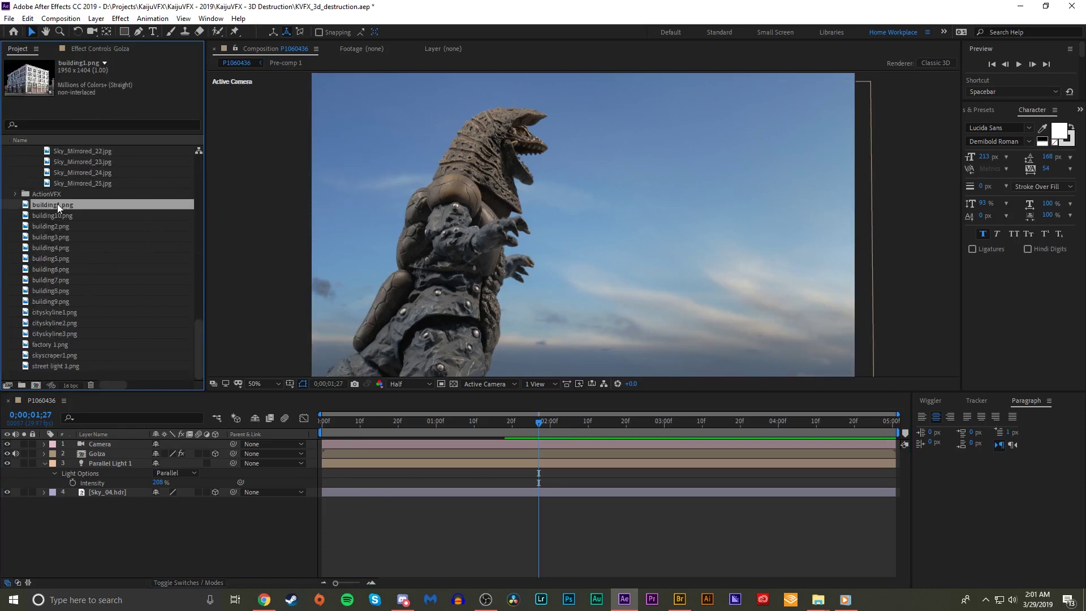
left_click(56, 214)
left_click(56, 227)
left_click(56, 239)
left_click(64, 280)
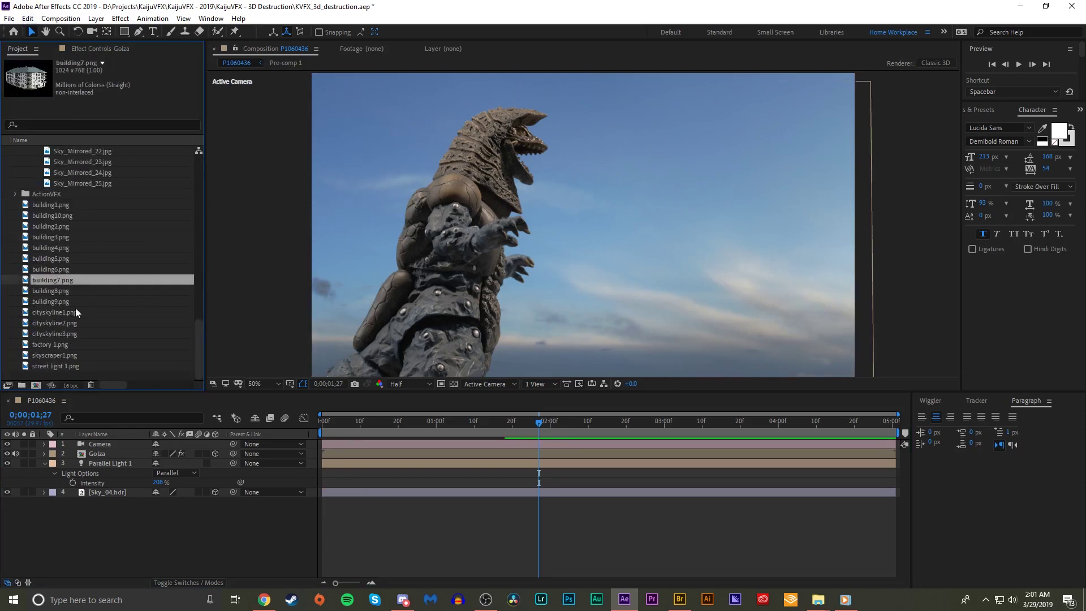
left_click(76, 313)
left_click(72, 281)
left_click(69, 259)
left_click(68, 238)
left_click(68, 227)
left_click(68, 206)
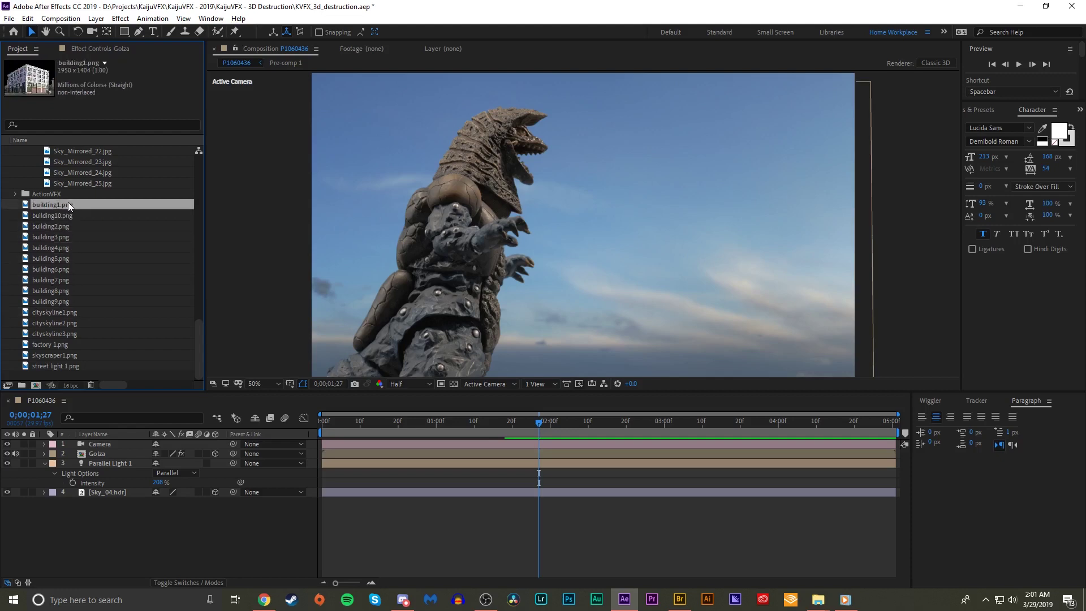
left_click(63, 216)
left_click(65, 237)
left_click(66, 259)
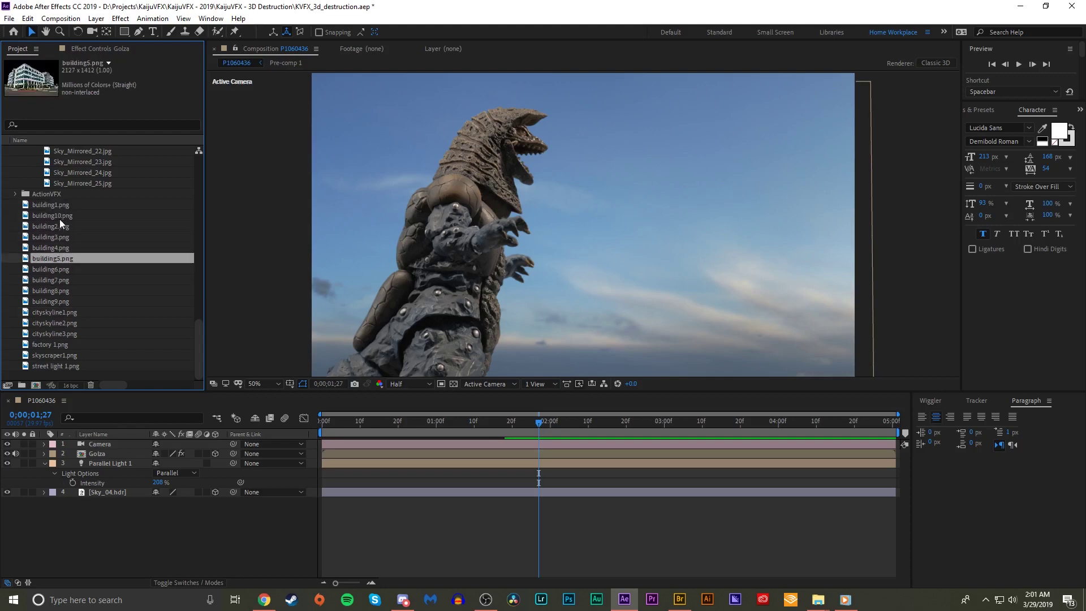
left_click(63, 206)
left_click(63, 248)
left_click(61, 237)
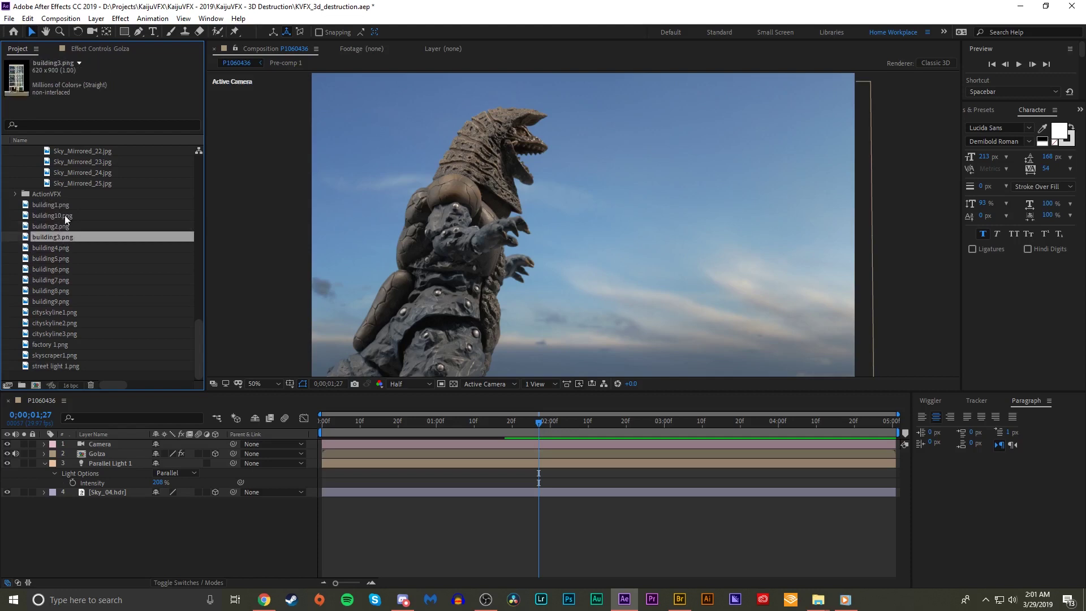
left_click_drag(54, 205, 51, 203)
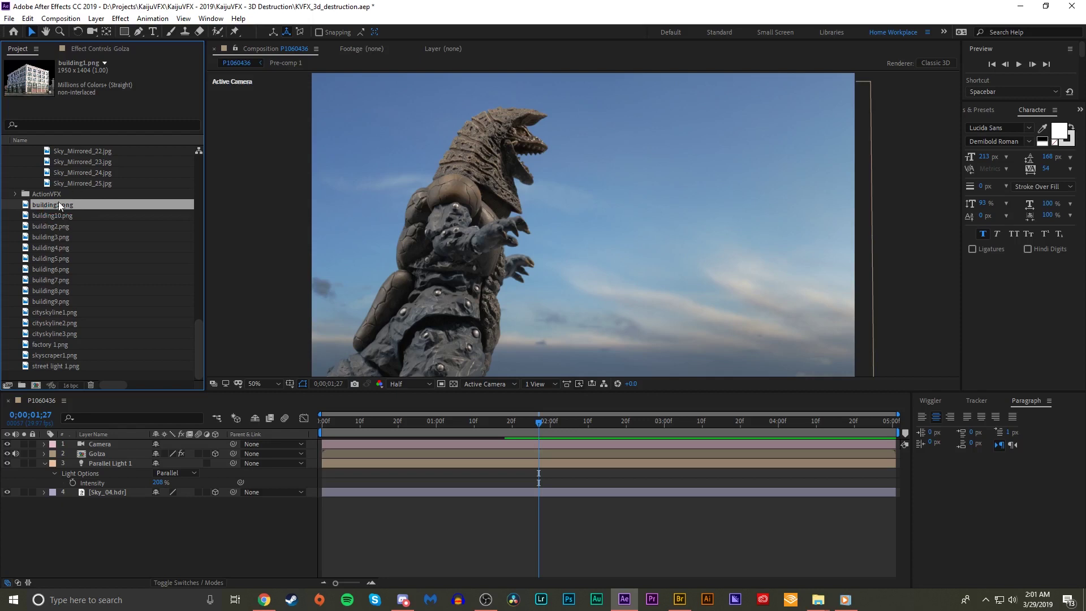
left_click(54, 237)
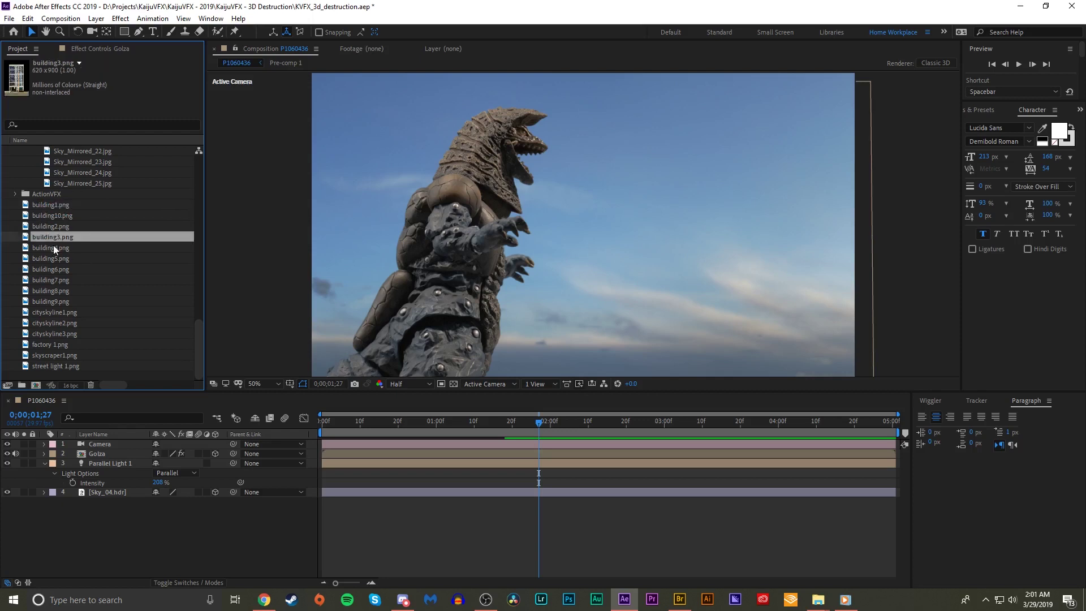
left_click(55, 247)
left_click(58, 259)
left_click(69, 215)
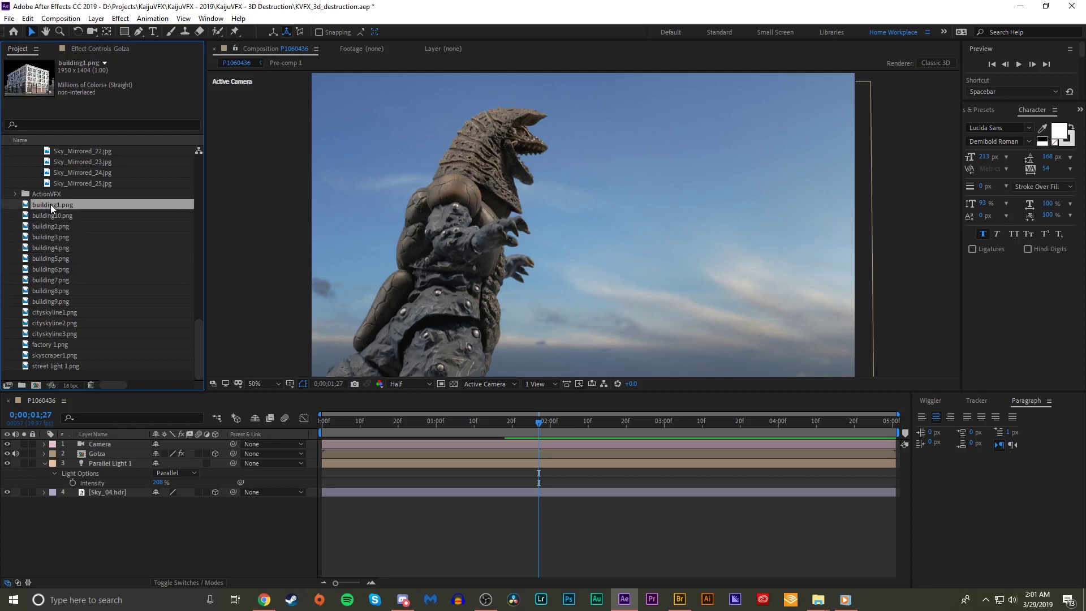
left_click(61, 225)
left_click(57, 238)
left_click(59, 247)
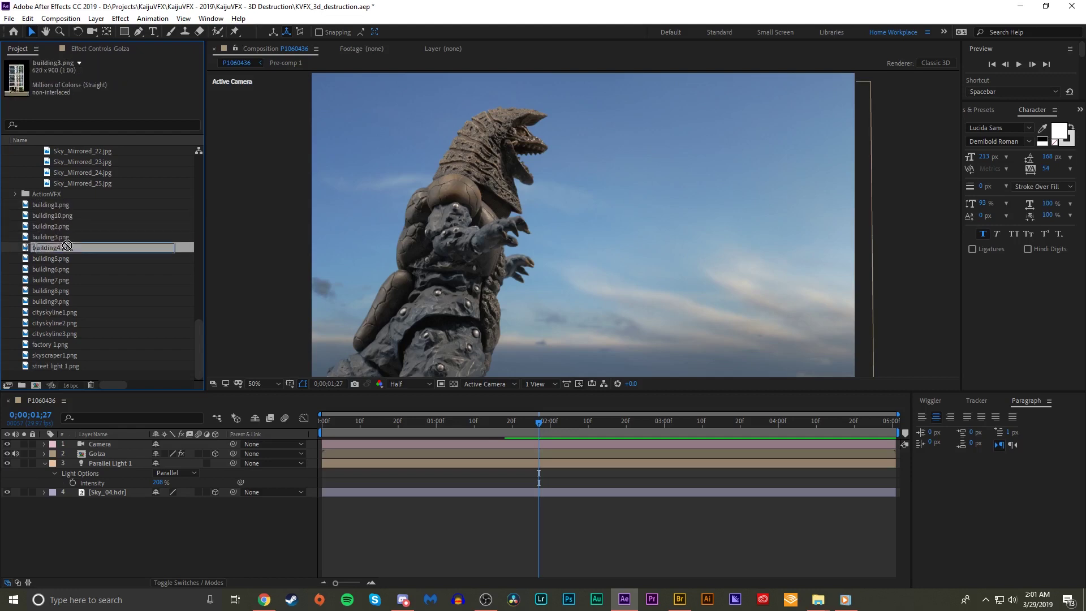
Step: Add building2.png as the top layer, make it 3D, and place its roofline in the foreground in front of the creature
left_click(64, 224)
left_click_drag(62, 227, 186, 442)
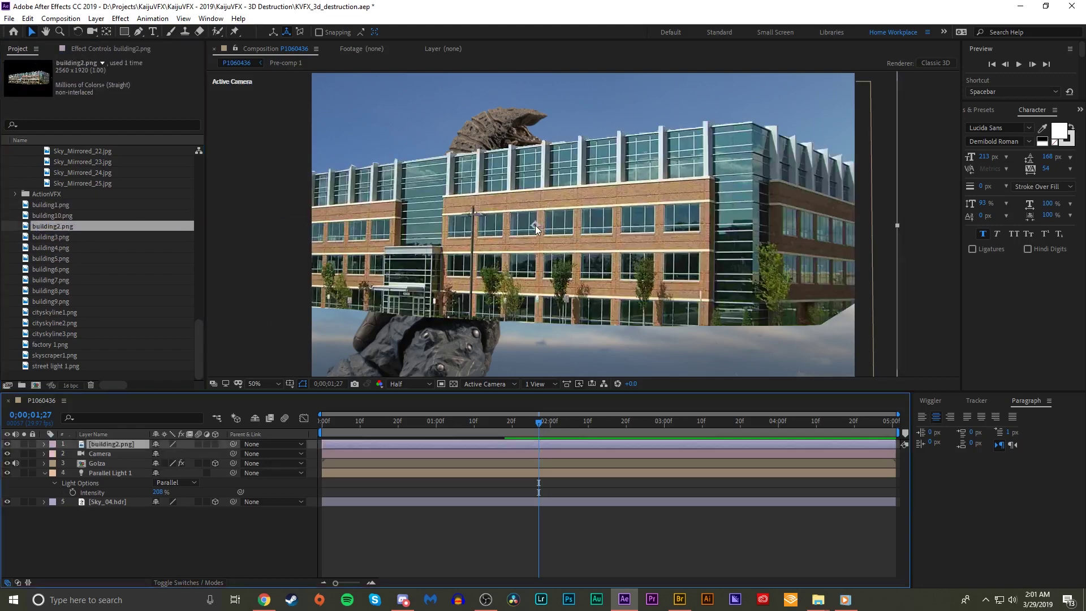
left_click(214, 445)
left_click_drag(562, 247, 529, 231)
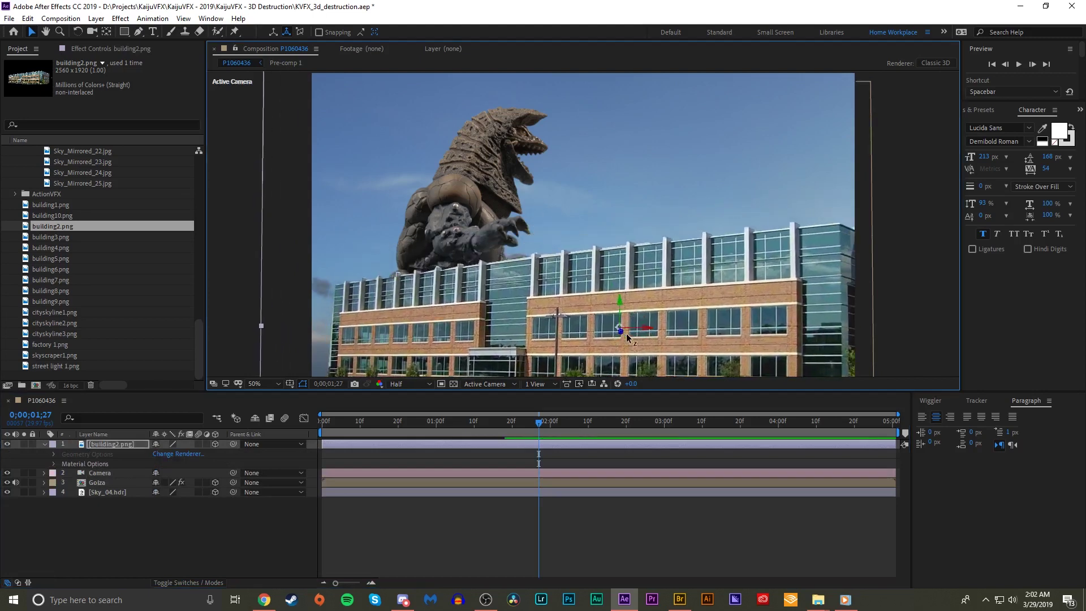
left_click_drag(626, 334, 651, 356)
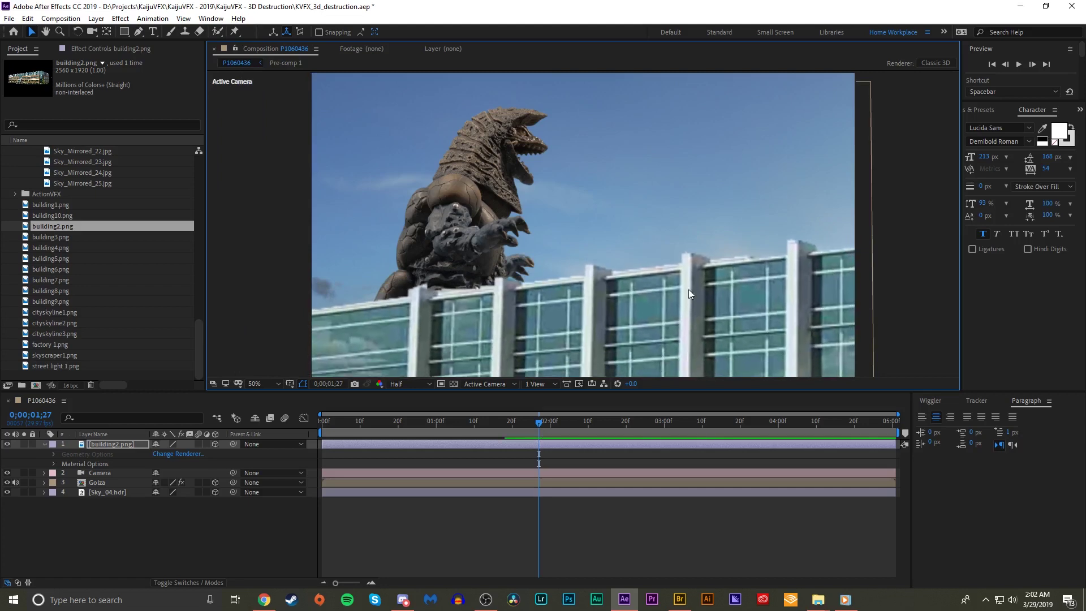
key("w")
left_click_drag(688, 290, 738, 287)
key("ctrl+z")
Step: Flip building2.png horizontally and reposition it along the lower edge of the frame
right_click(684, 277)
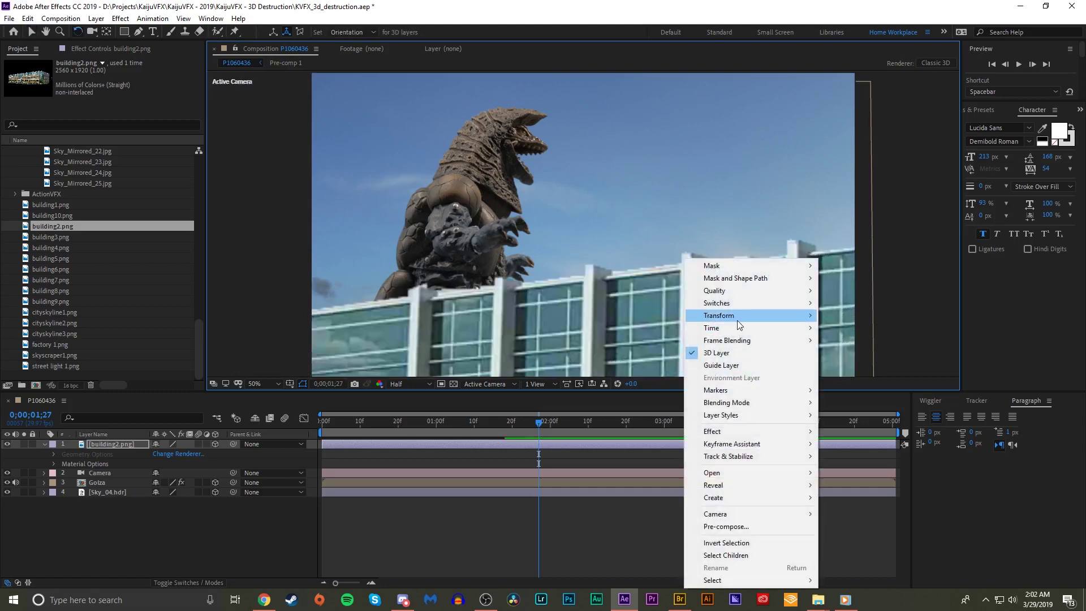
mouse_move(738, 318)
left_click(828, 410)
key("v")
left_click_drag(610, 224, 374, 325)
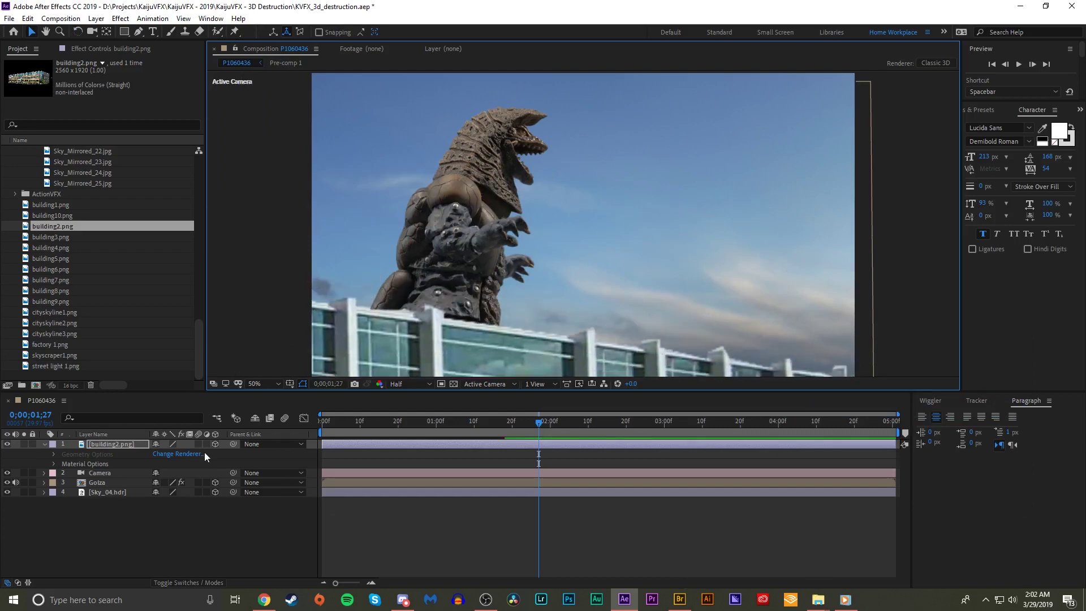
Step: Set building2.png's Z Rotation to -3.0° and shift it so its roofline spans the foreground
key("r")
left_click_drag(169, 484, 167, 485)
left_click_drag(509, 335, 791, 363)
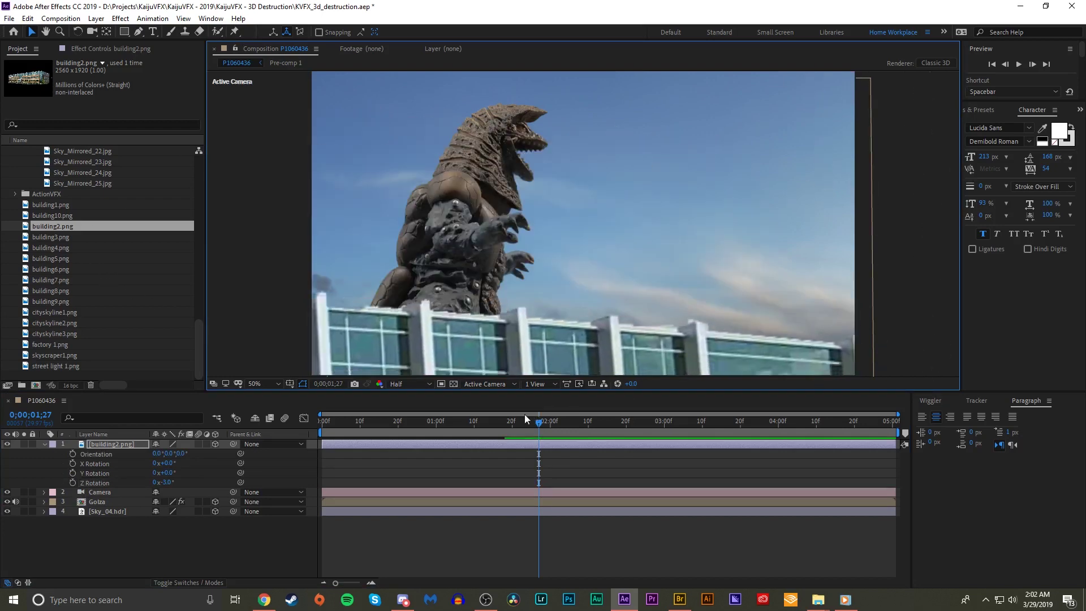
Step: Make building3.png, beneath the Golza layer, a 3D layer and move it back and down behind the creature
key("c")
left_click_drag(579, 263, 598, 211)
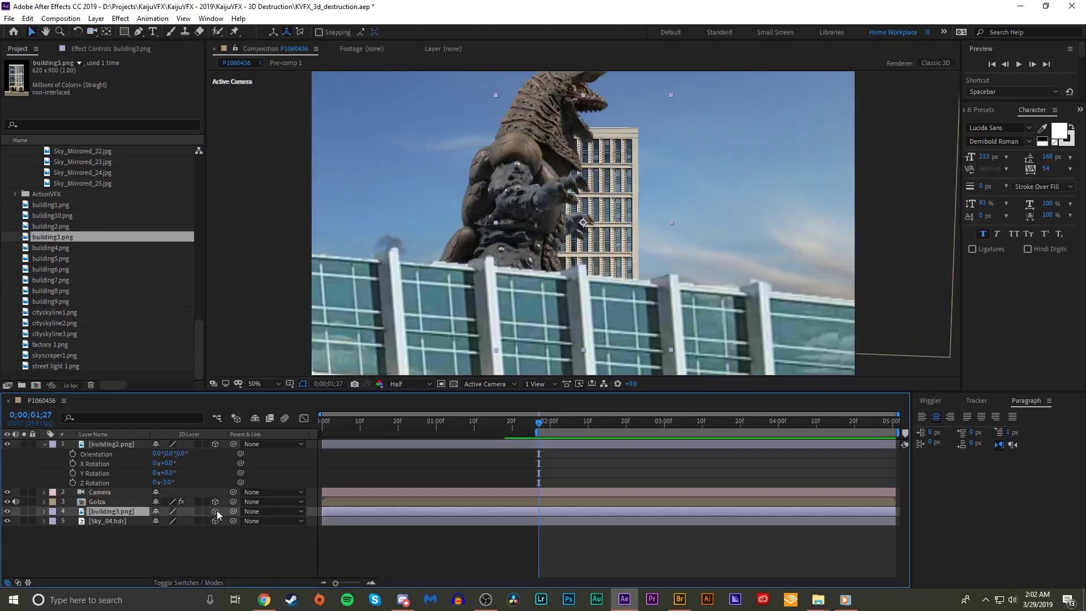
left_click(216, 512)
left_click_drag(663, 193, 578, 264)
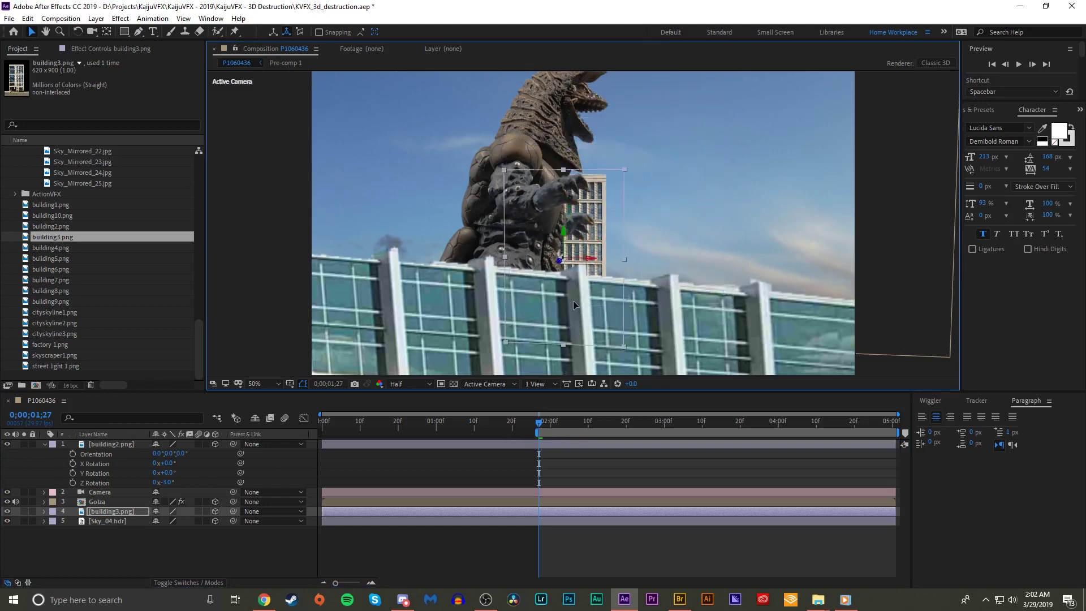
left_click_drag(574, 301, 570, 301)
Step: Scale building3.png to 176% and move it to the left of the creature
key("s")
left_click_drag(206, 521, 249, 520)
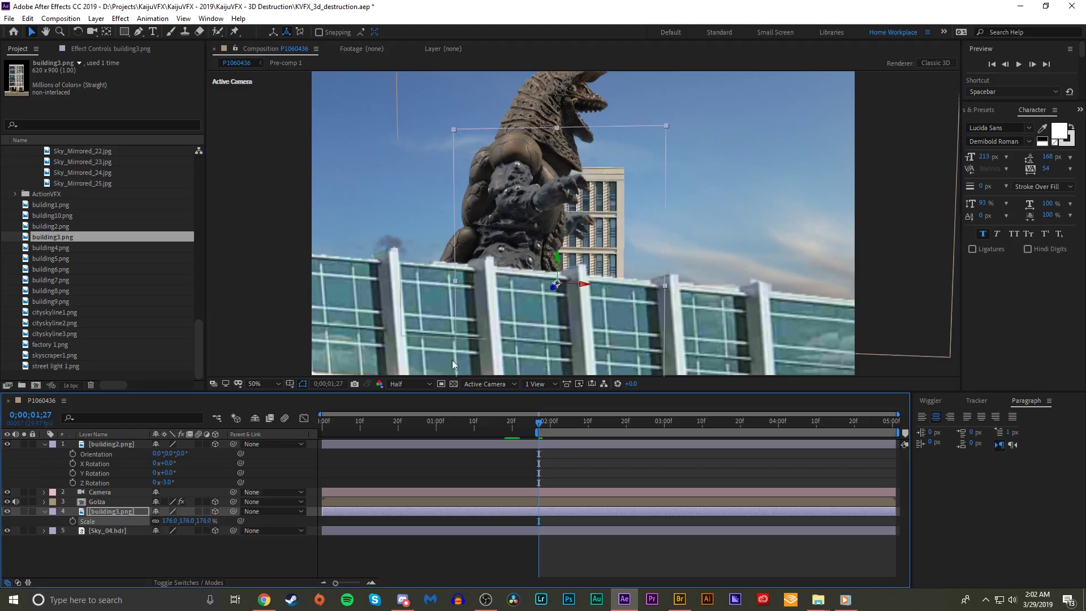
left_click_drag(600, 219, 447, 205)
Step: Insert building6.png between building3.png and the sky layer and reposition it as a background building
left_click(64, 257)
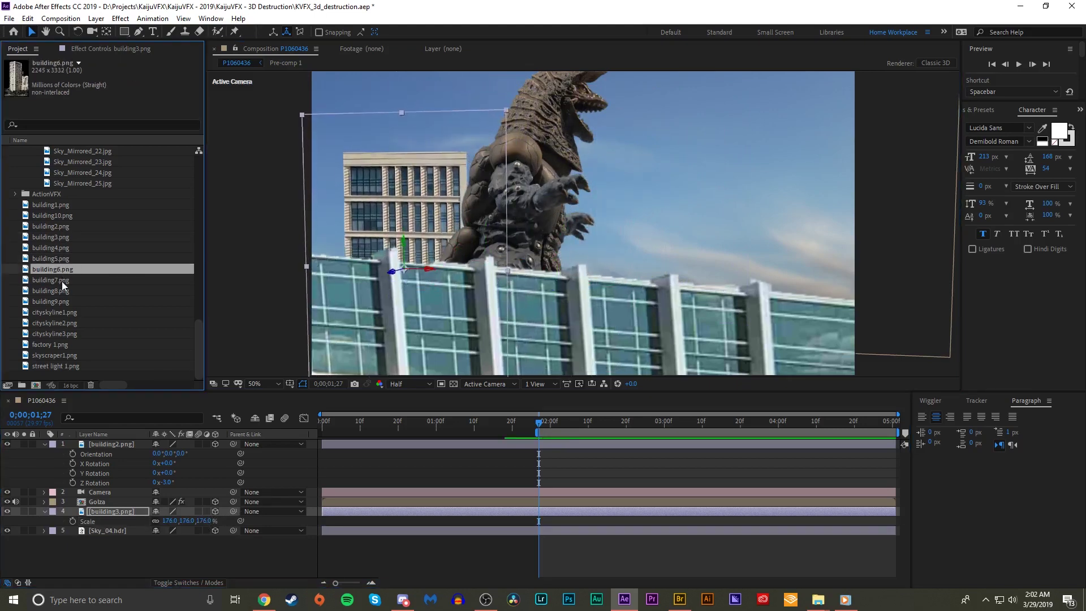
left_click(62, 280)
left_click_drag(60, 274, 100, 515)
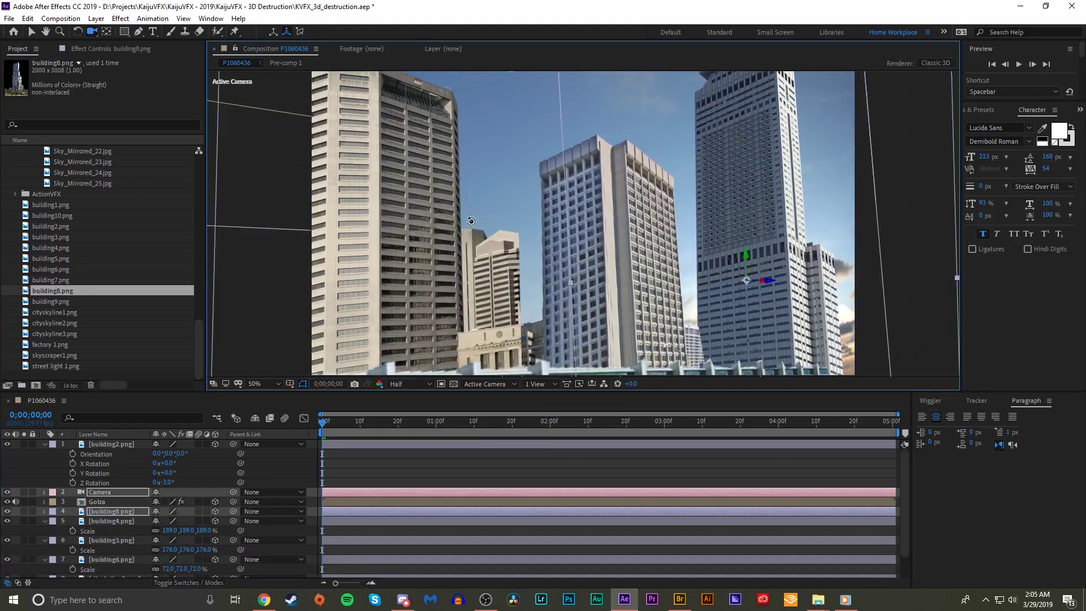
left_click_drag(473, 221, 511, 215)
key("w")
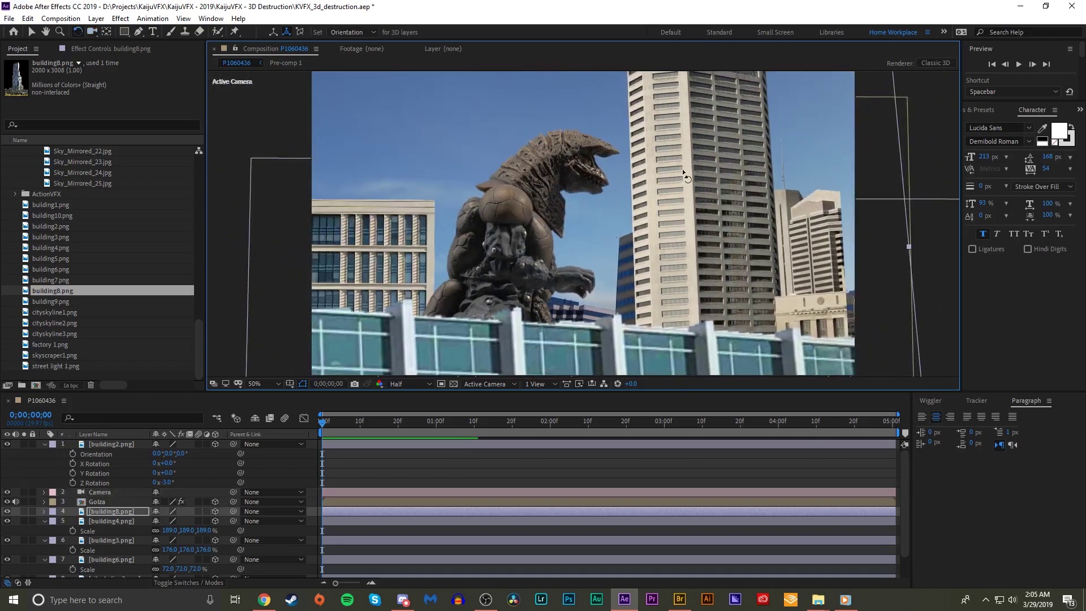
left_click_drag(447, 422, 524, 417)
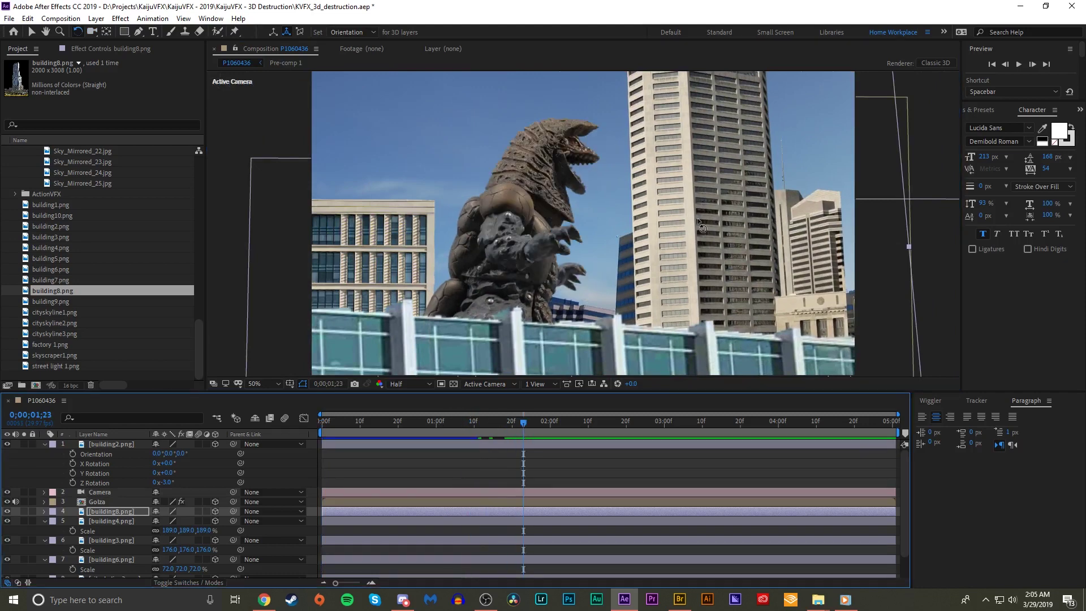
left_click_drag(558, 345, 767, 185)
key("ctrl+z")
key("ctrl+z")
key("c")
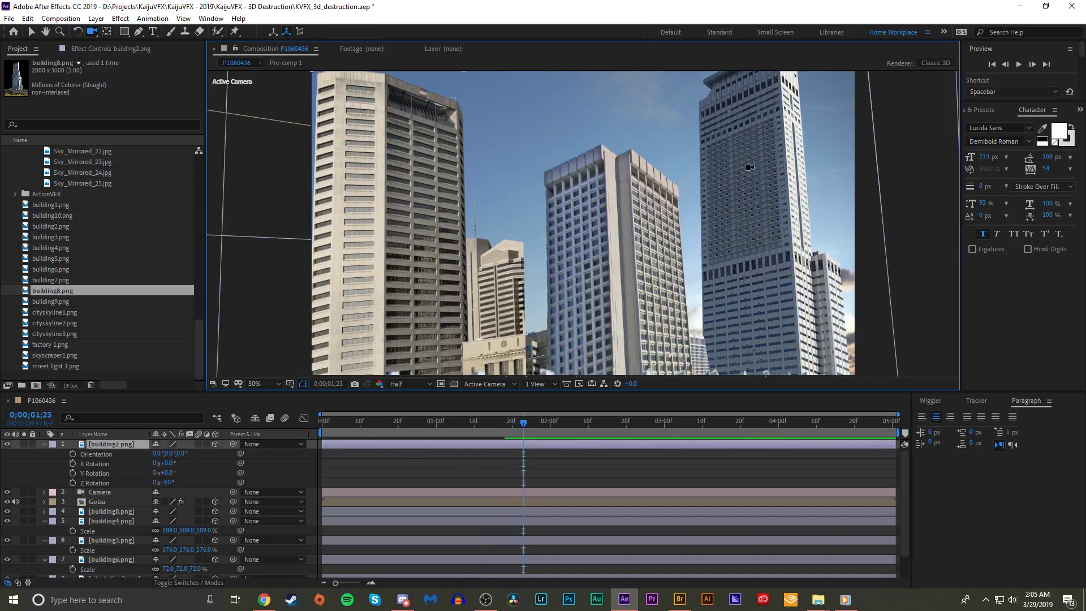
left_click_drag(448, 258, 491, 346)
key("ctrl+z")
key("ctrl+z")
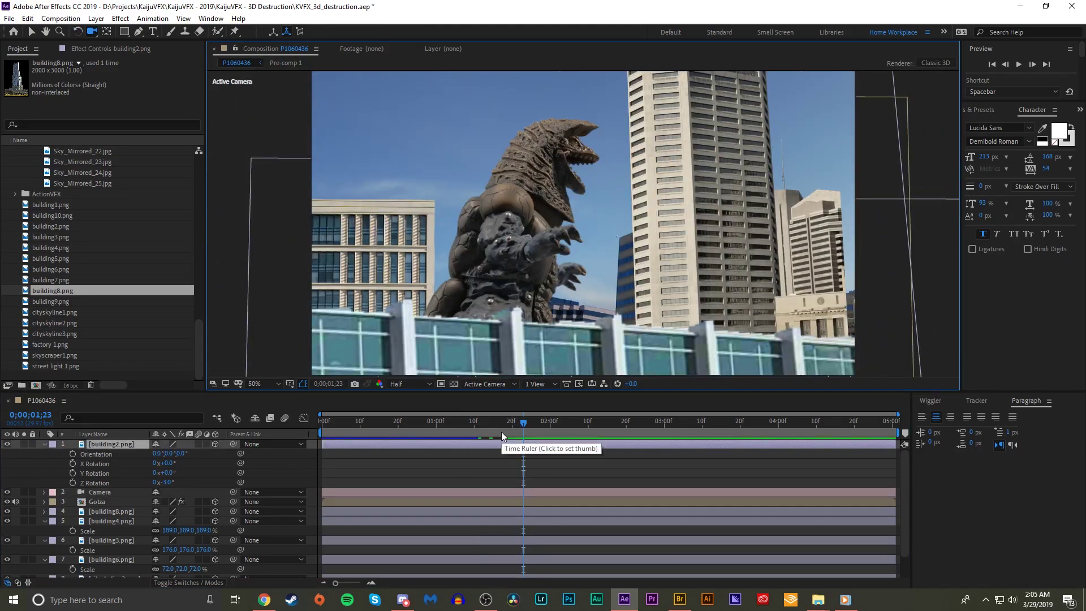
Step: Return to the first frame with all layer properties collapsed and move the Camera layer to the top of the stack
left_click_drag(497, 424, 469, 428)
key("Home")
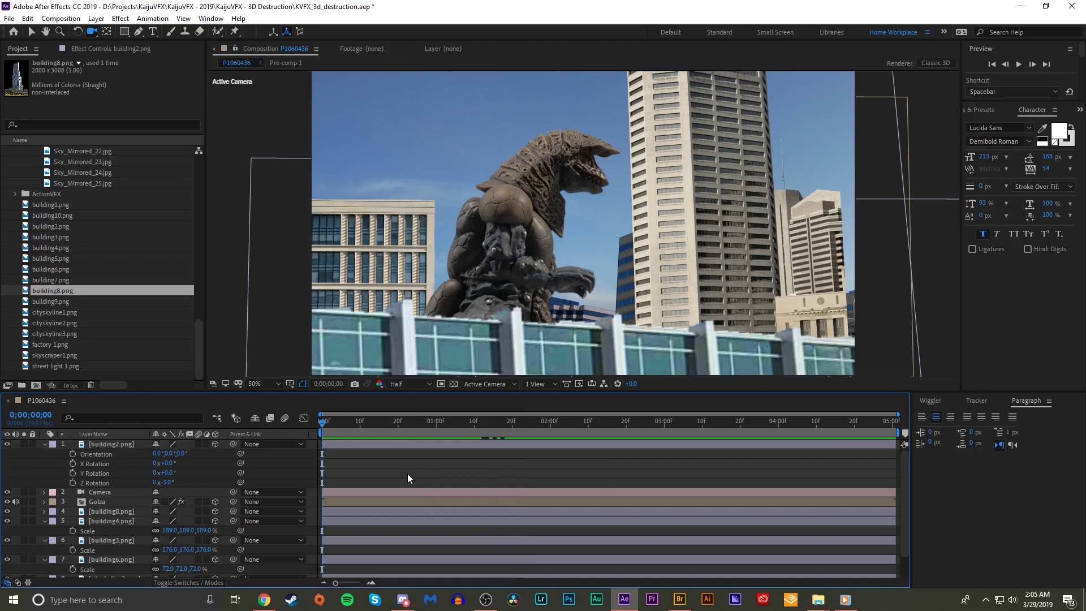
key("u")
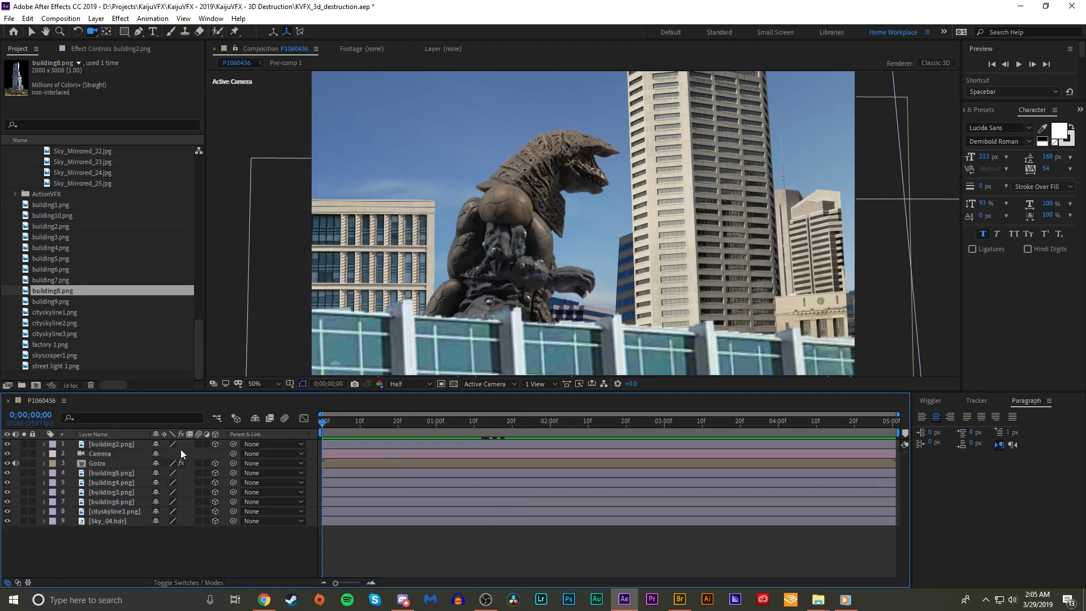
left_click_drag(101, 453, 103, 447)
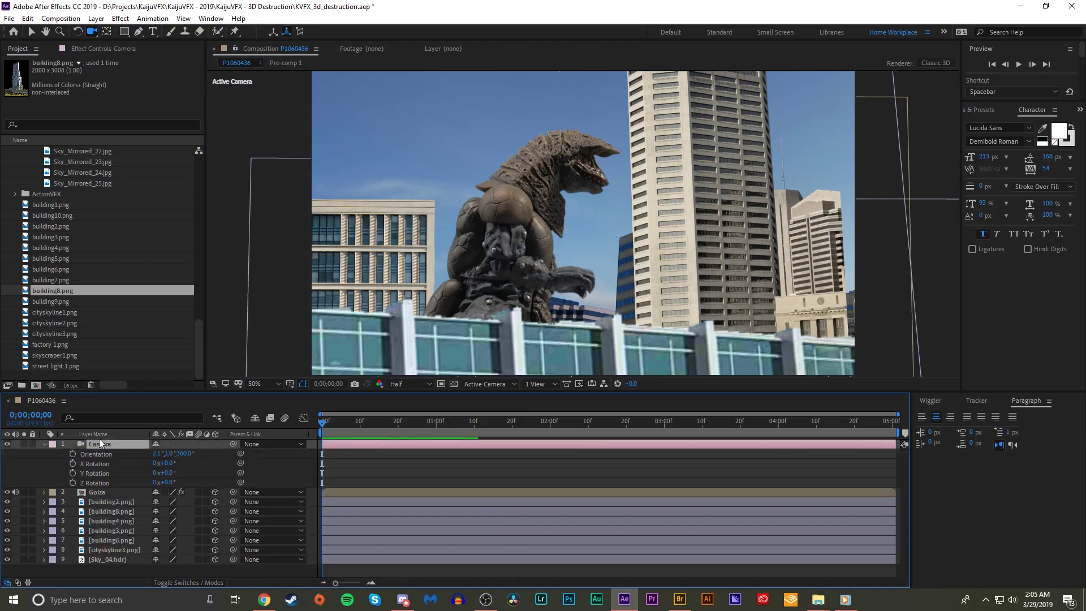
Step: Set Position and Orientation keyframes on the camera at 0;00;00;00 and show only its keyframed properties
key("p")
left_click(73, 454)
key("r")
left_click(73, 454)
key("u")
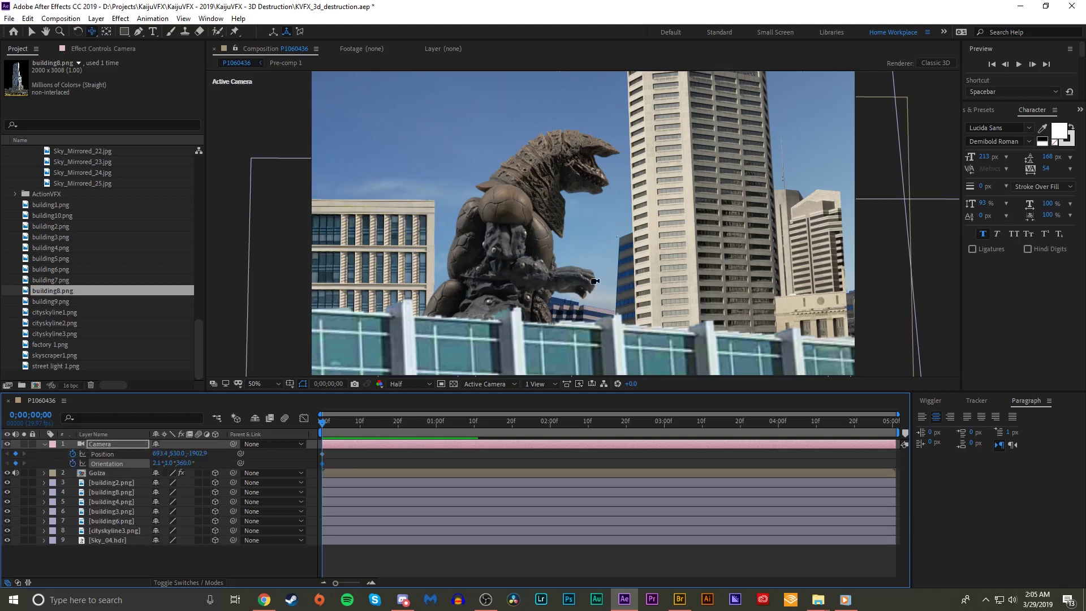
Step: At 0;00;01;12, reframe the camera to Position about 610, 581, -1916 with a changed Orientation to keyframe a camera move
key("c")
left_click_drag(596, 280, 563, 230)
left_click_drag(392, 419, 480, 421)
left_click_drag(516, 238, 615, 264)
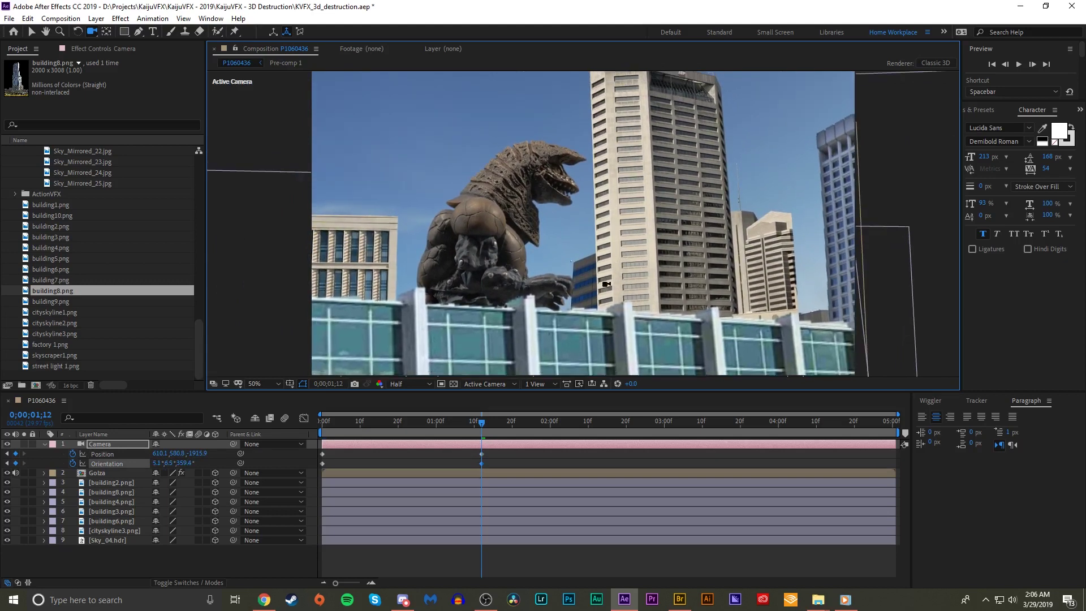
Step: At 0;00;01;23, reframe the camera to Position about 422, 635, -1587 with a changed Orientation, and preview the keyframed move
left_click_drag(487, 426, 522, 414)
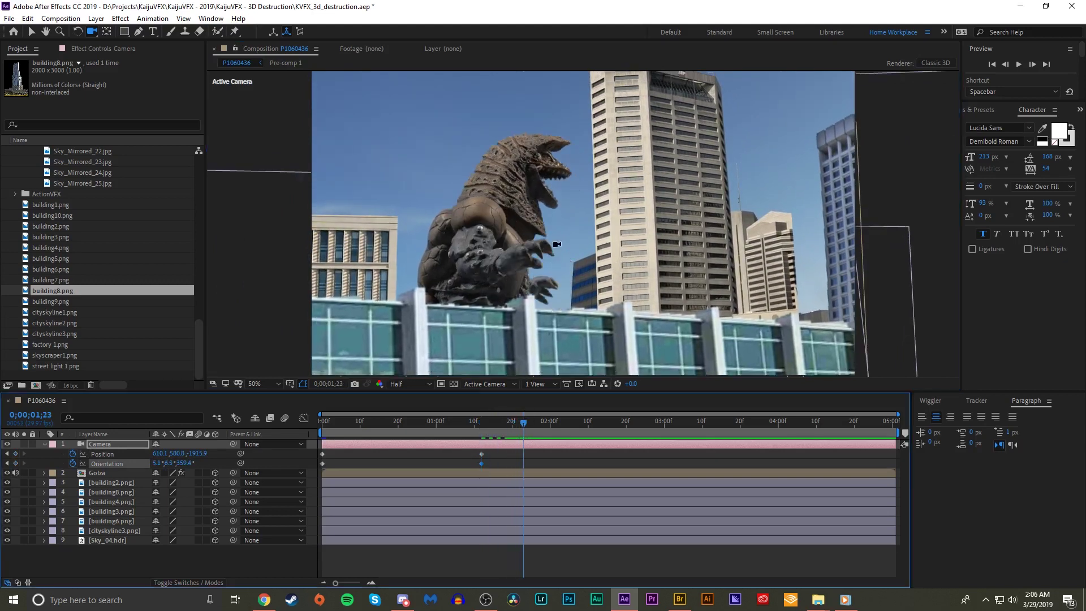
left_click_drag(577, 249, 604, 228)
left_click_drag(691, 211, 636, 242)
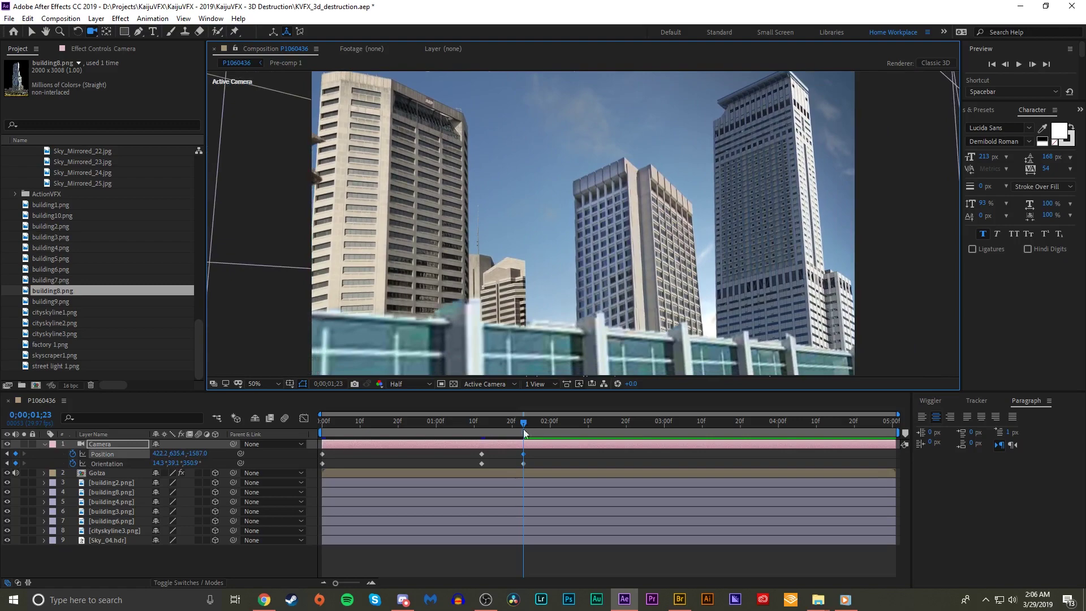
key("space")
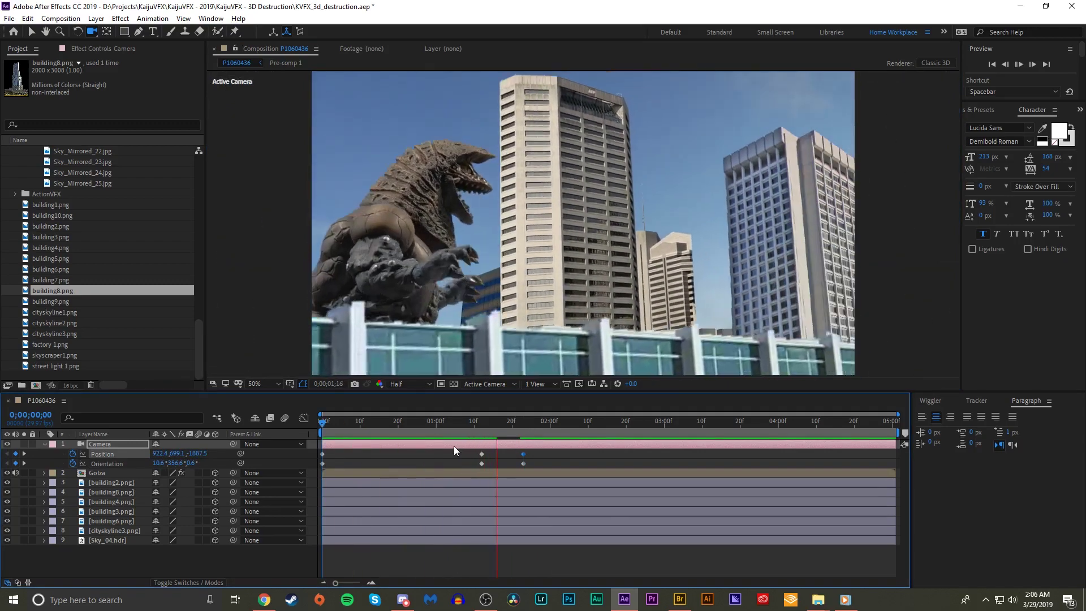
key("space")
key("space")
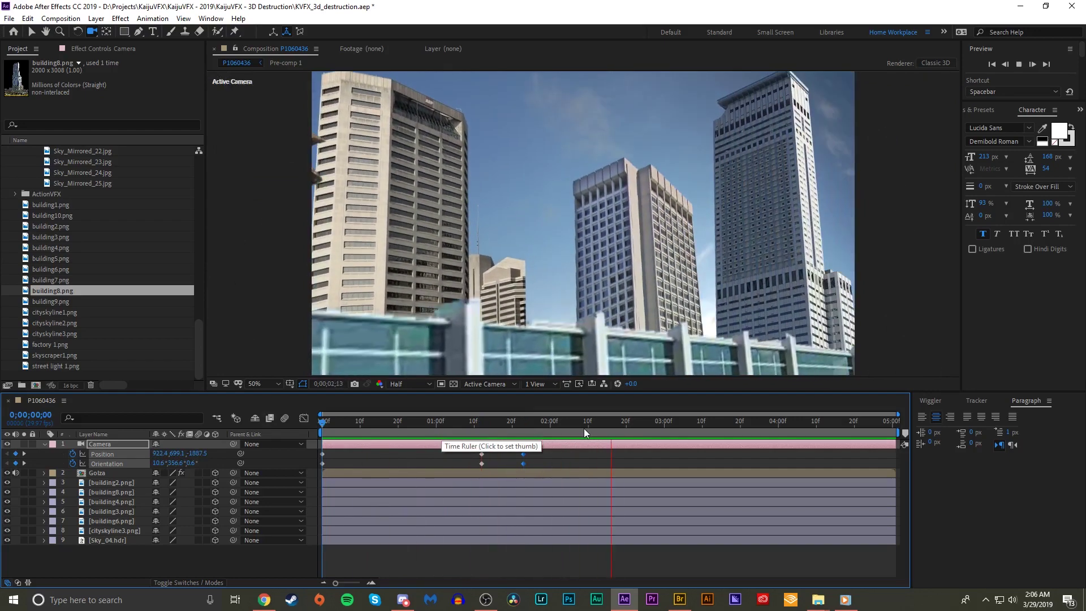
left_click(395, 413)
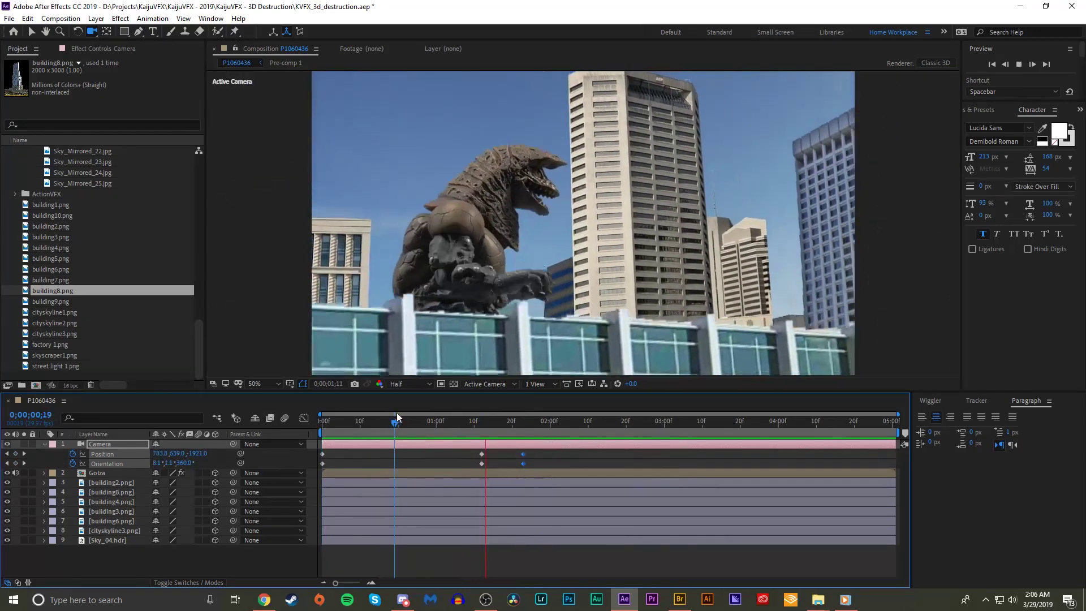
Step: Retime the camera's second pair of keyframes to 0;00;01;15 and the last pair to 0;00;02;00, and preview the move
left_click_drag(454, 427, 480, 425)
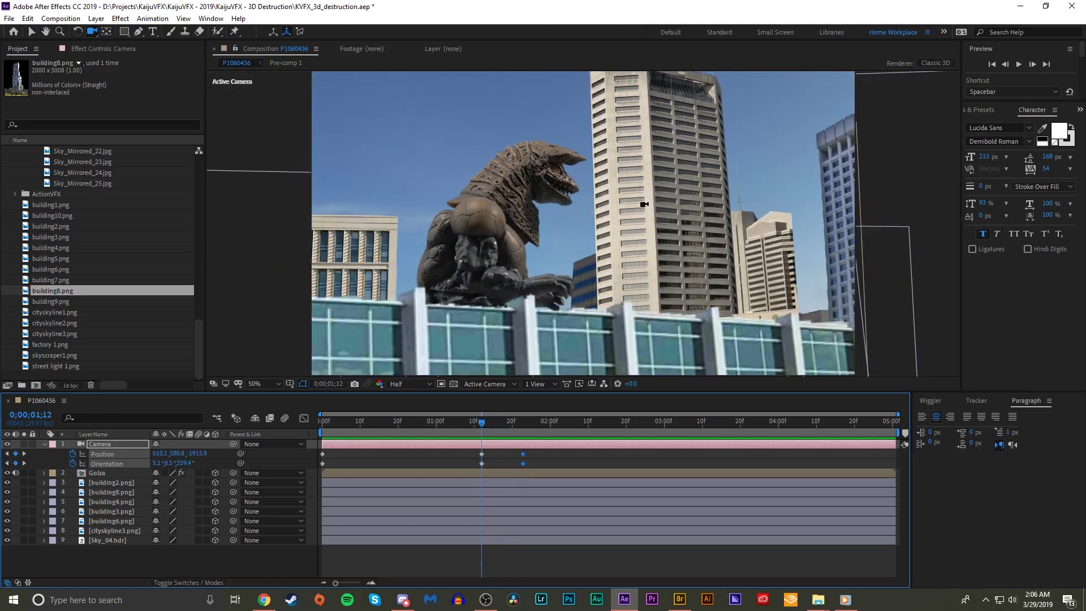
left_click_drag(482, 423, 515, 406)
left_click_drag(526, 463, 537, 463)
mouse_move(518, 454)
left_mouse_down()
mouse_move(538, 467)
mouse_move(556, 452)
left_mouse_up()
left_click(495, 428)
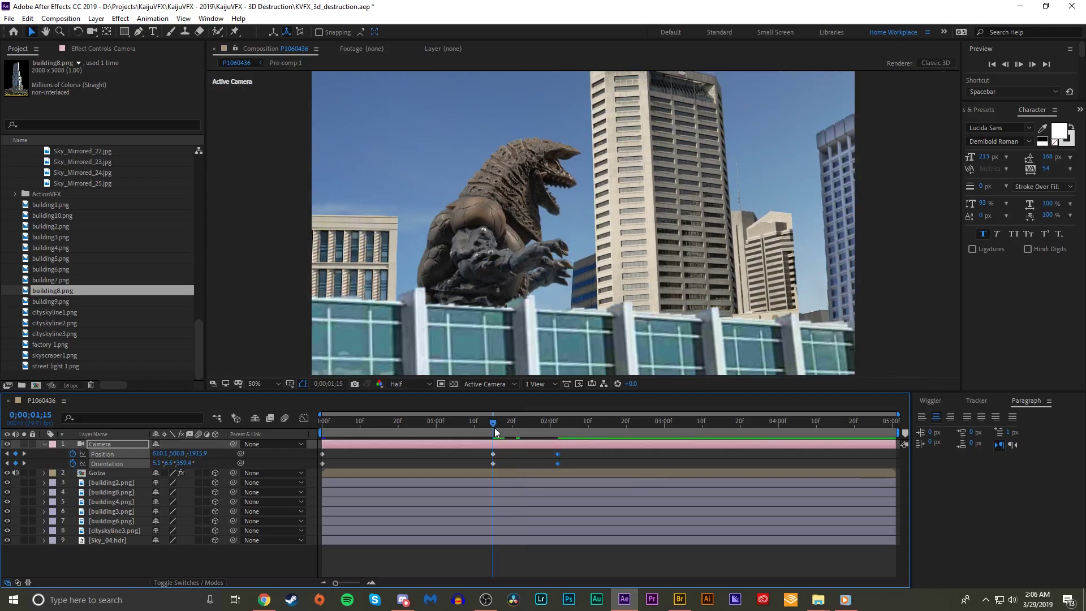
left_click_drag(494, 427, 310, 433)
key("space")
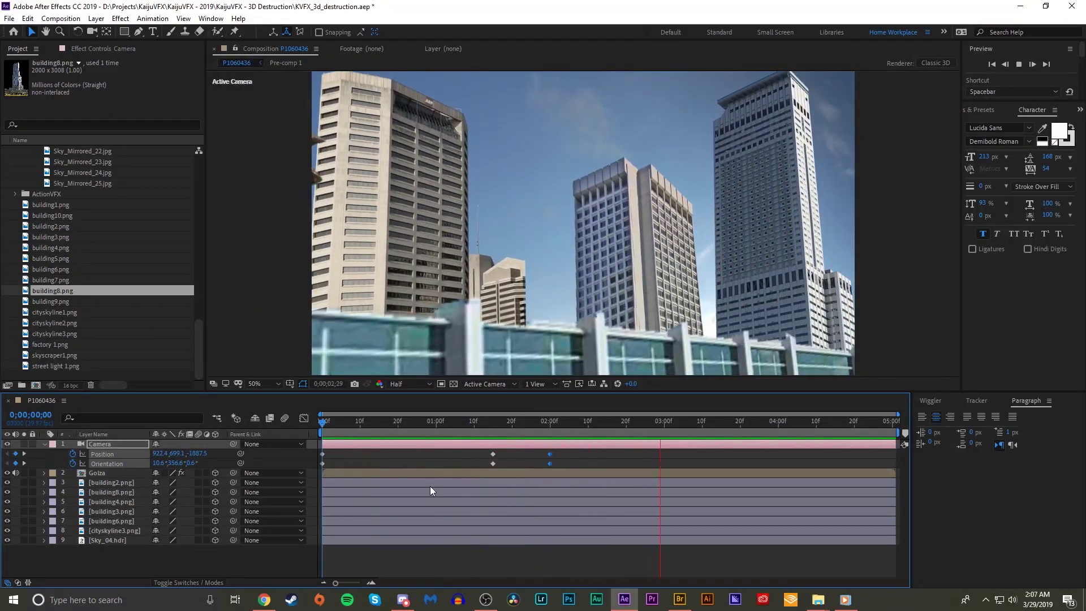
key("space")
left_click(491, 424)
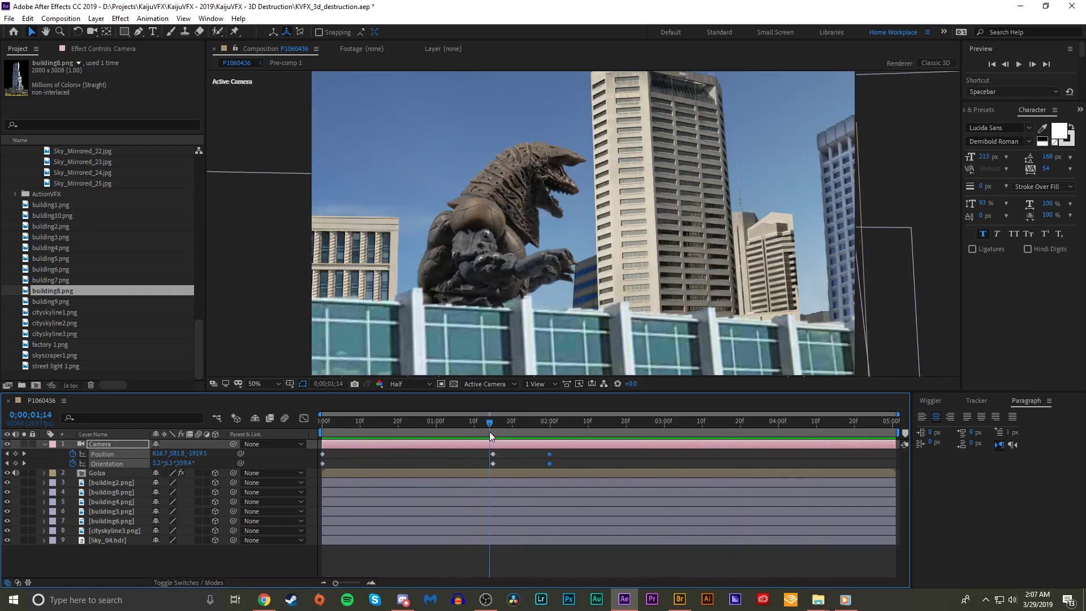
Step: Apply Easy Ease to the camera's Position and Orientation keyframes at 0;00;01;15 and 0;00;02;00, and play the result
left_click_drag(567, 453, 482, 461)
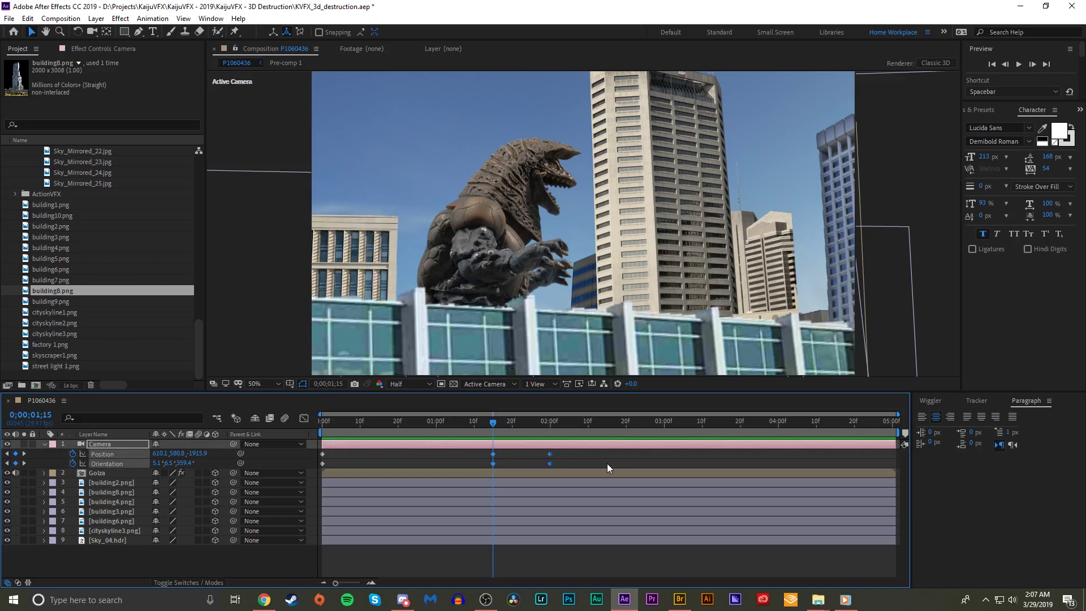
key("F9")
left_click(419, 422)
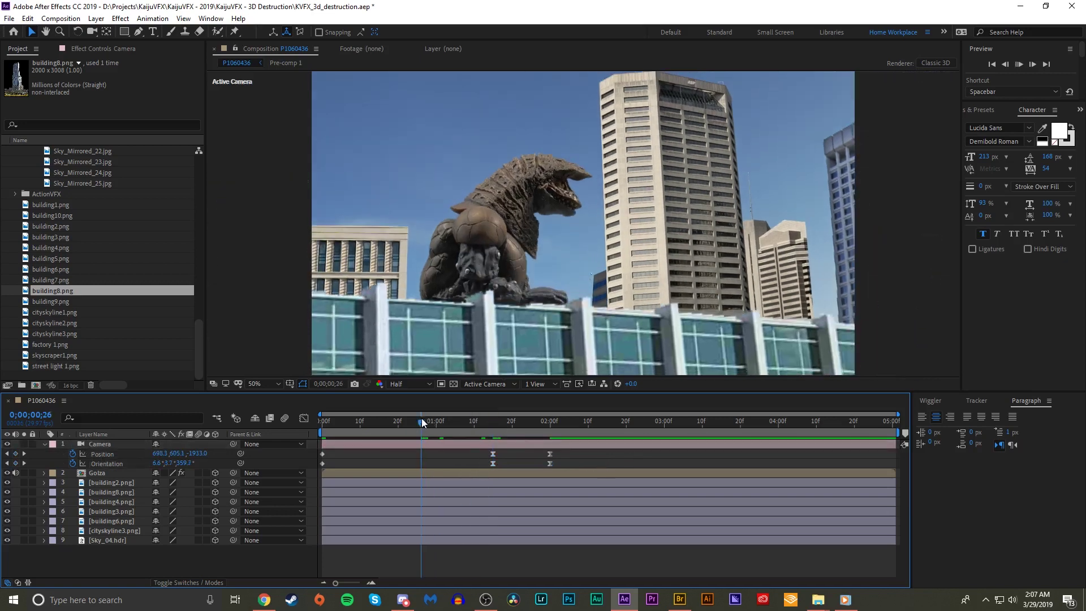
key("space")
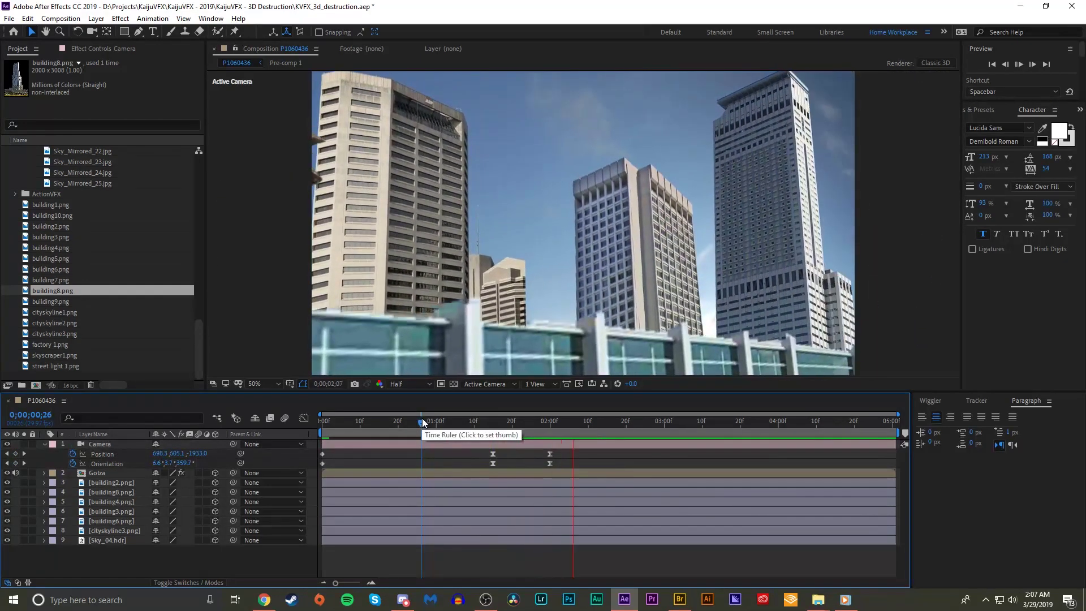
Step: Reset the camera's keyframes at 0;00;01;15 to linear and apply Easy Ease Out to them
left_click_drag(495, 422, 489, 423)
left_click_drag(486, 450, 498, 466)
left_click(493, 465, "ctrl")
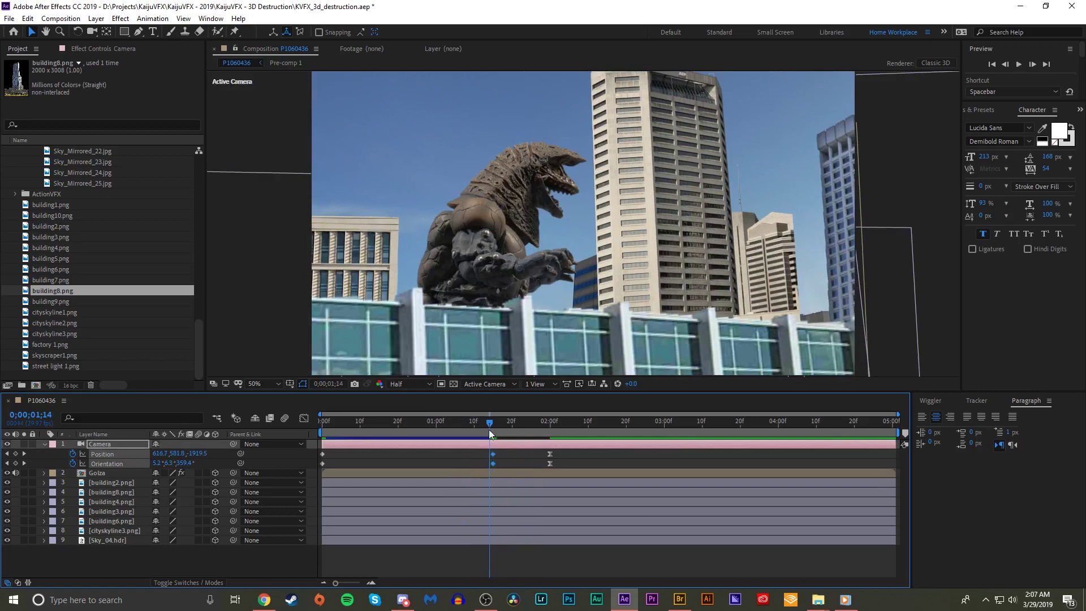
left_click_drag(489, 429, 493, 424)
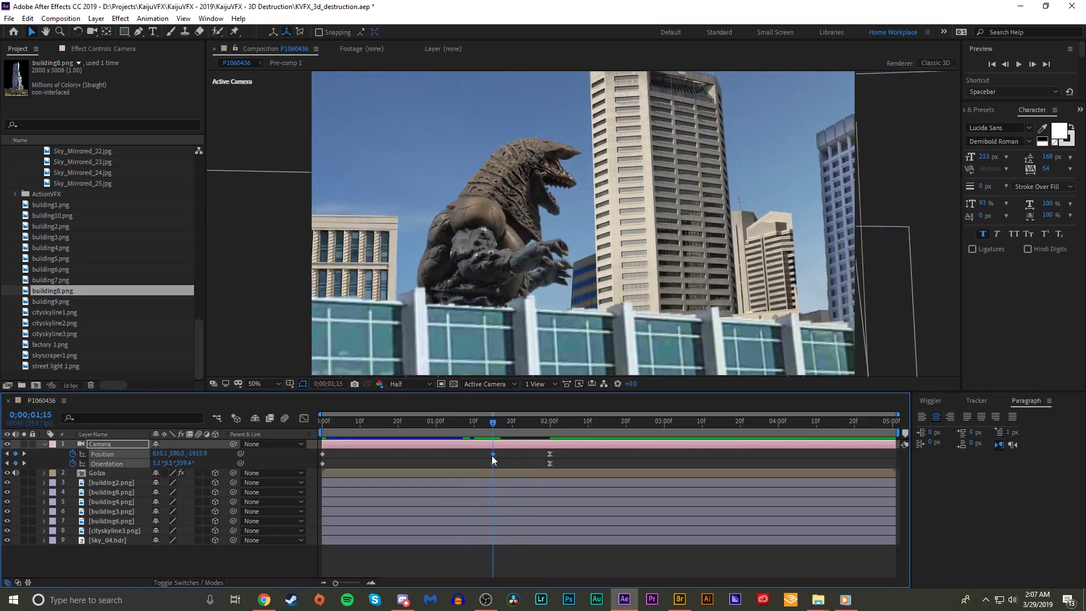
right_click(492, 455)
mouse_move(511, 448)
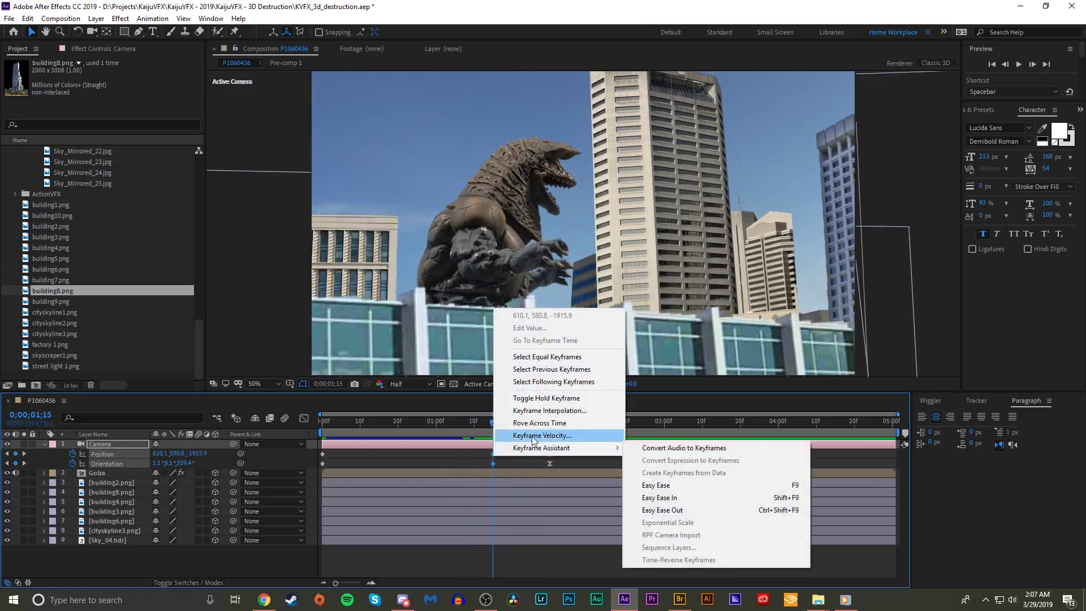
left_click(662, 509)
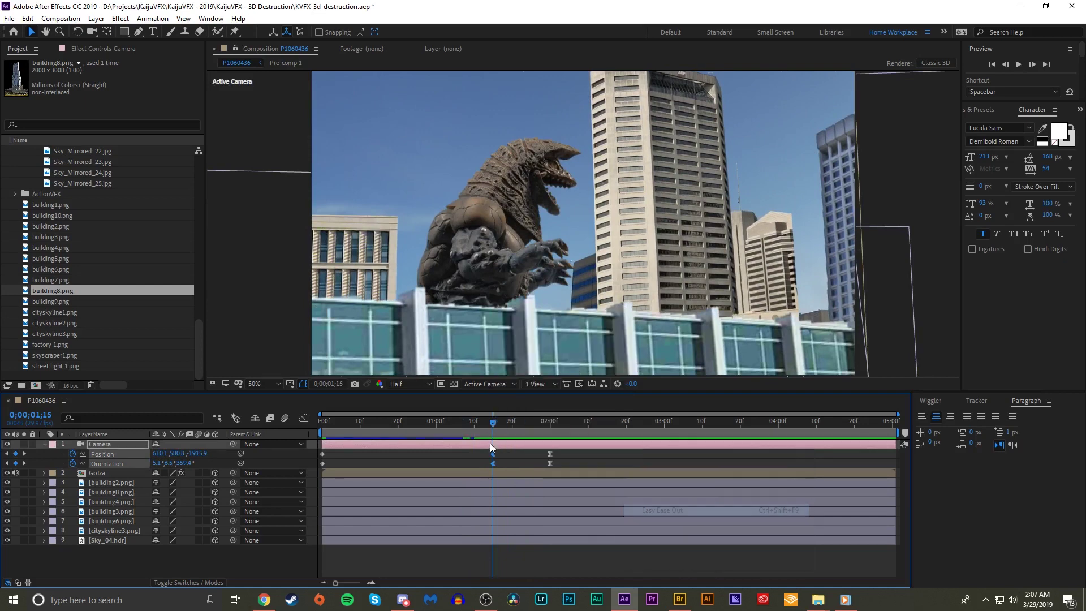
Step: Play and scrub the camera move around 0;00;01;15 to check the transition between the slow move and the fast pan
mouse_move(502, 426)
left_mouse_down()
mouse_move(466, 423)
mouse_move(497, 425)
left_mouse_up()
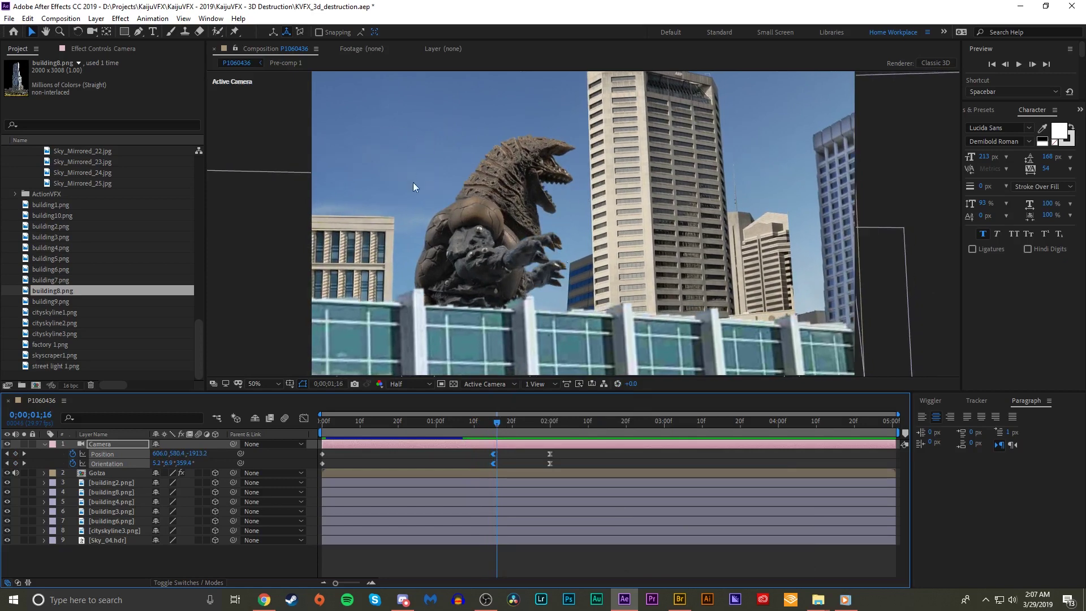
left_click_drag(500, 424, 463, 428)
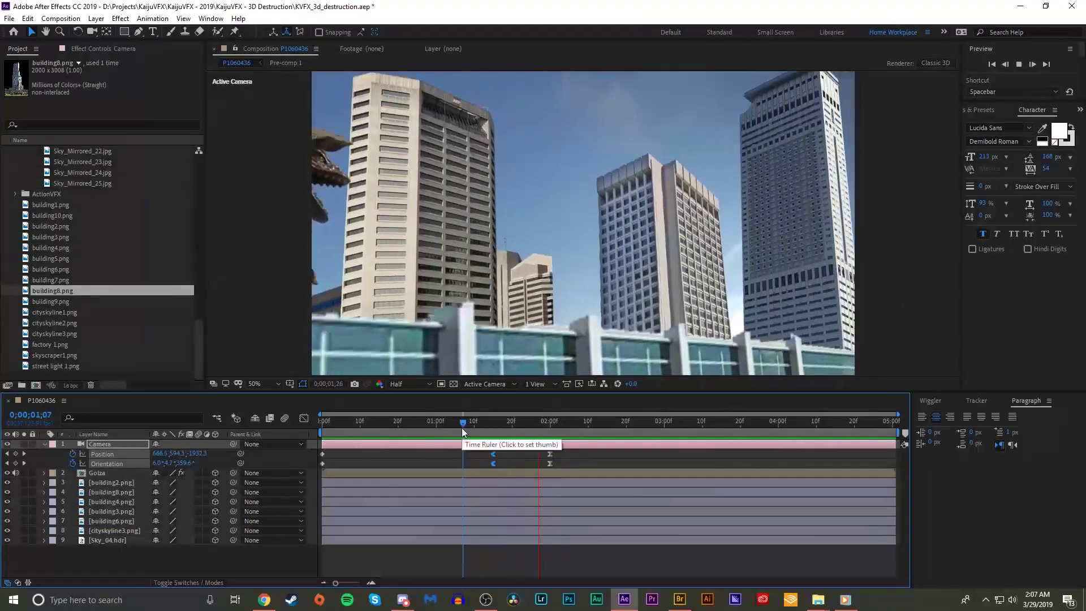
left_click(496, 429)
key("space")
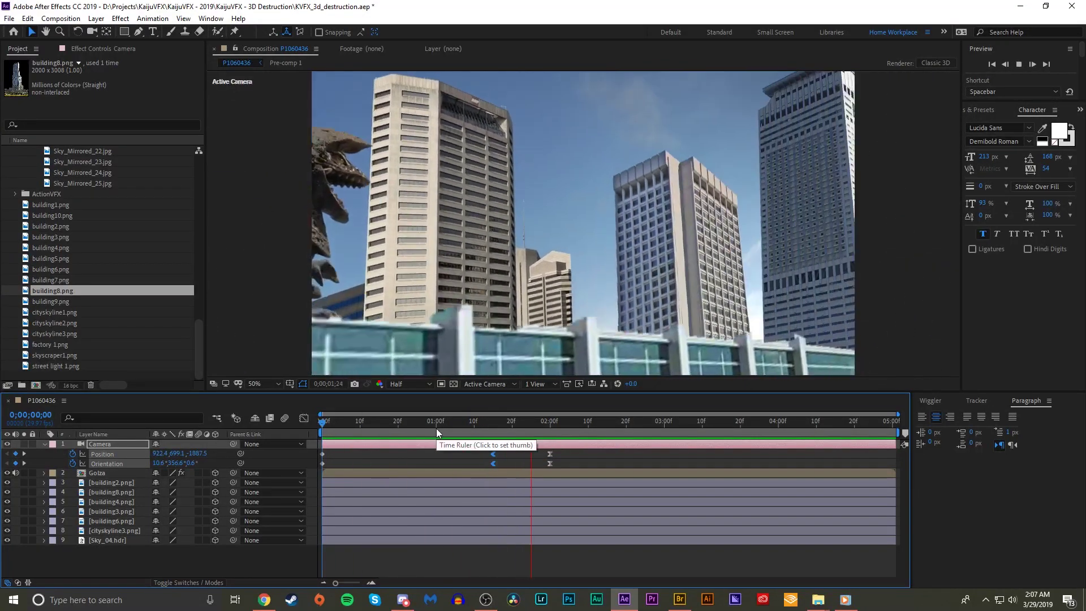
left_click(509, 426)
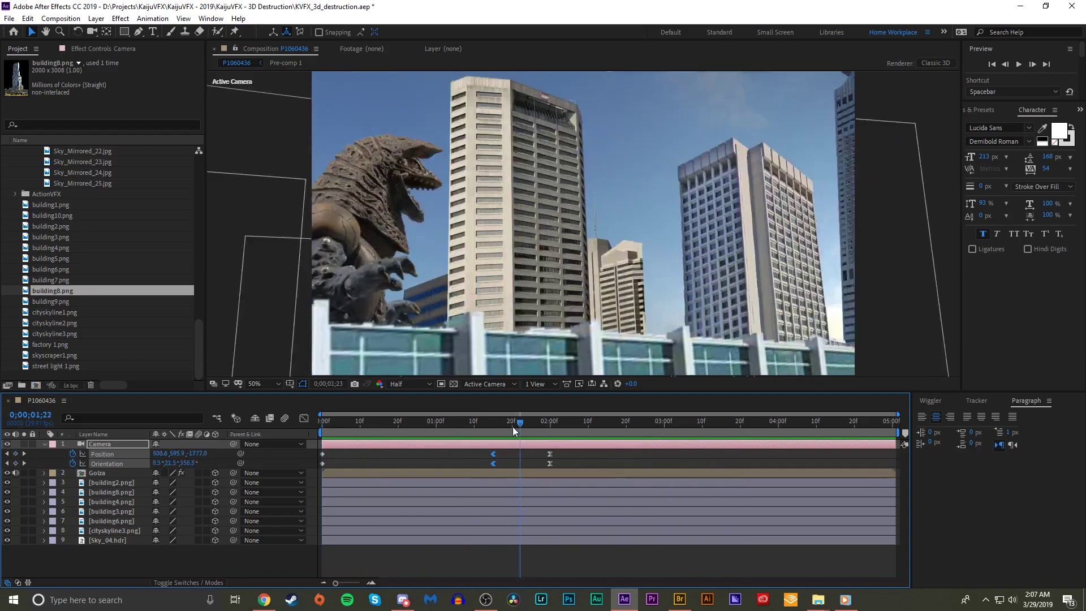
left_click(456, 423)
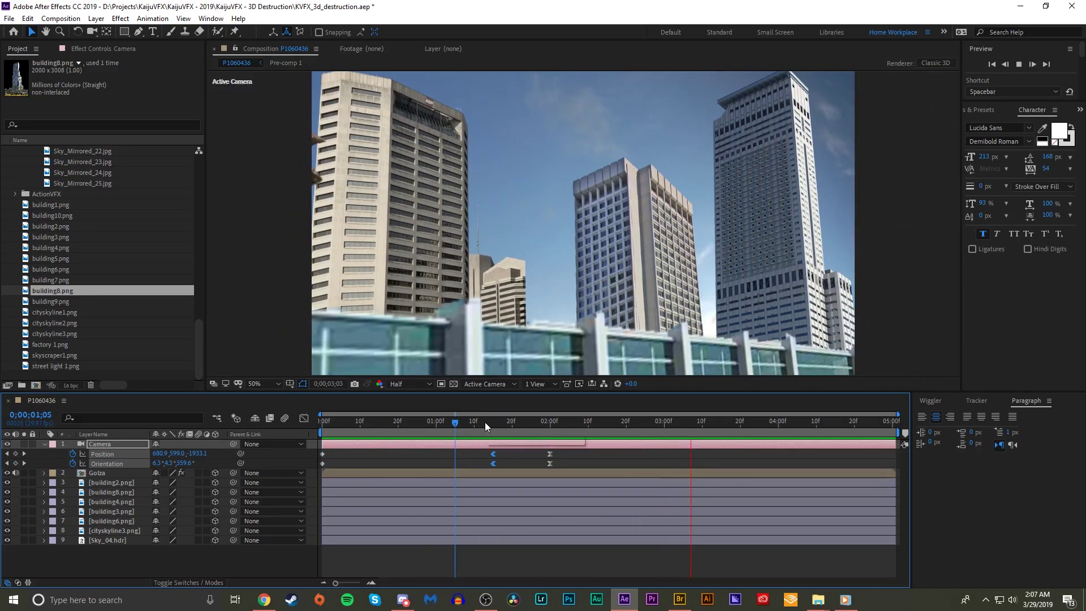
left_click(487, 420)
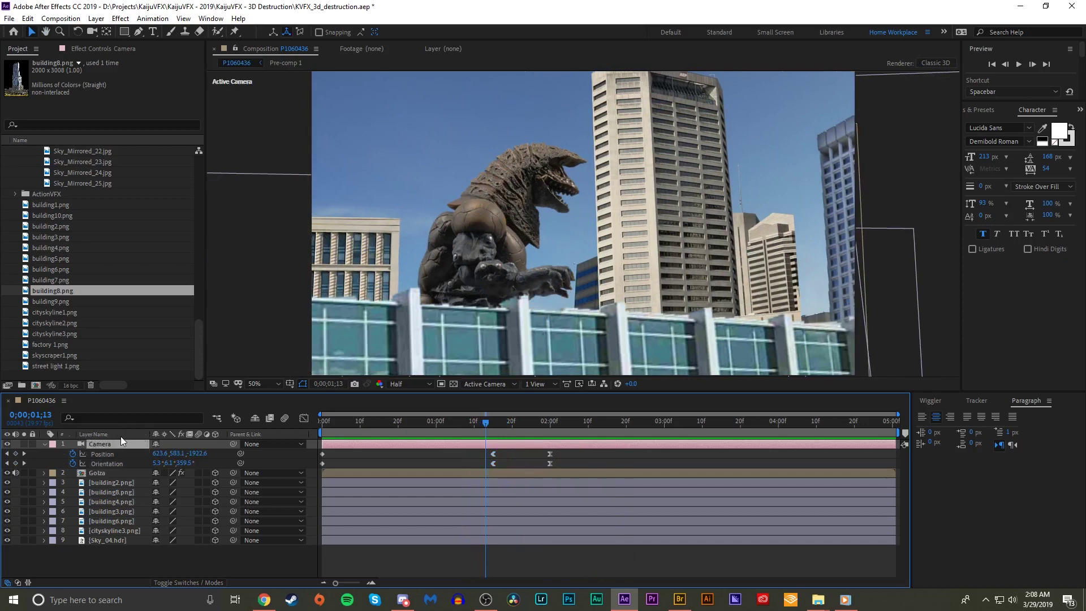
Step: Show the Camera Options and examine the foreground building's focus close up before fitting the whole frame in view
key("a")
key("a")
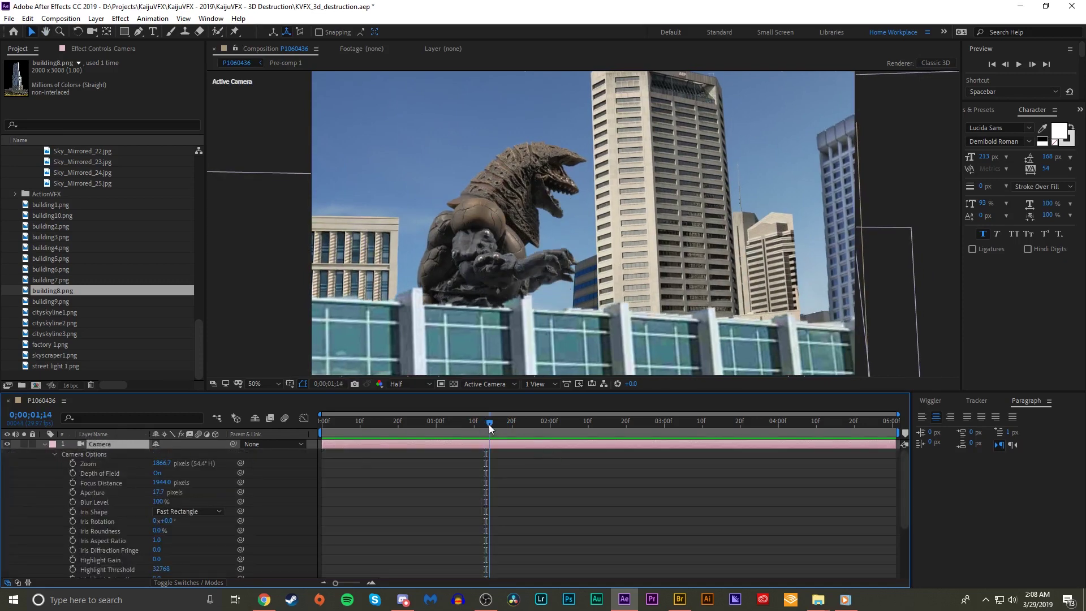
left_click_drag(491, 423, 489, 348)
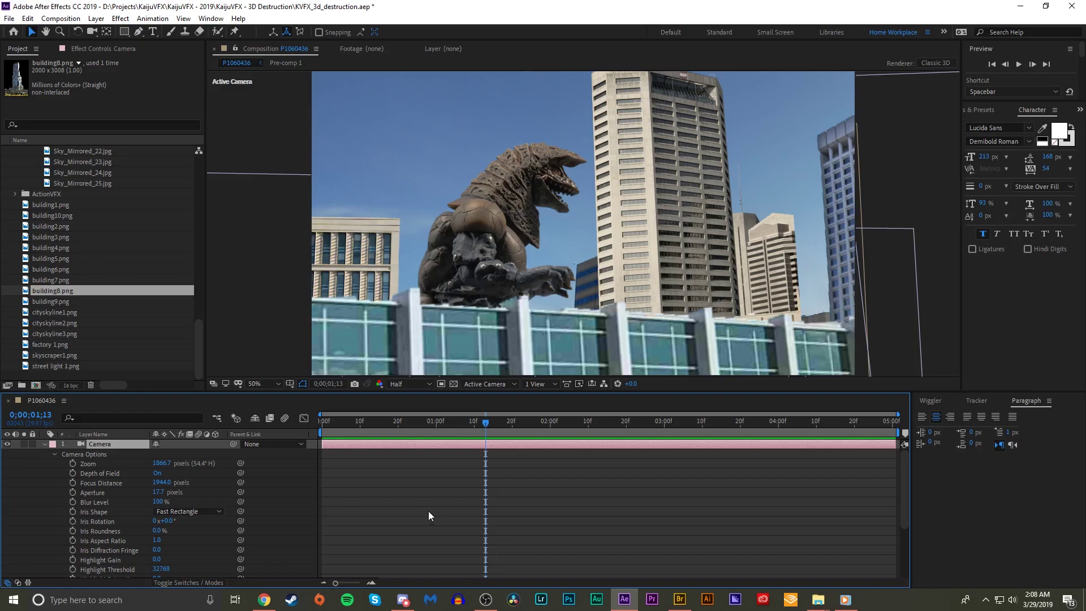
scroll(531, 328, "up", 1)
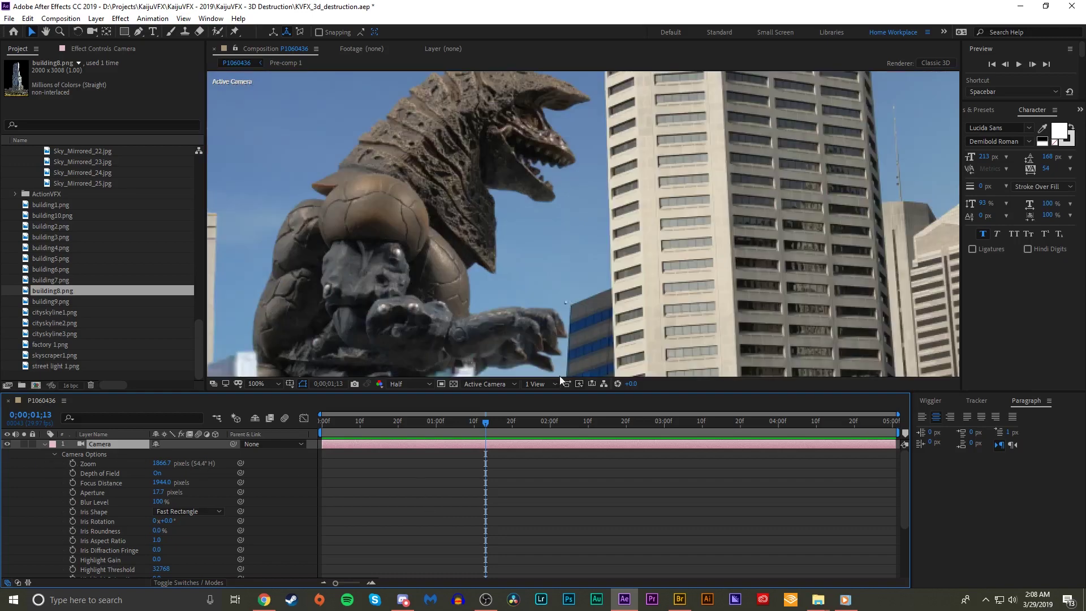
left_click_drag(559, 373, 560, 141)
scroll(571, 167, "up", 2)
scroll(572, 170, "down", 1)
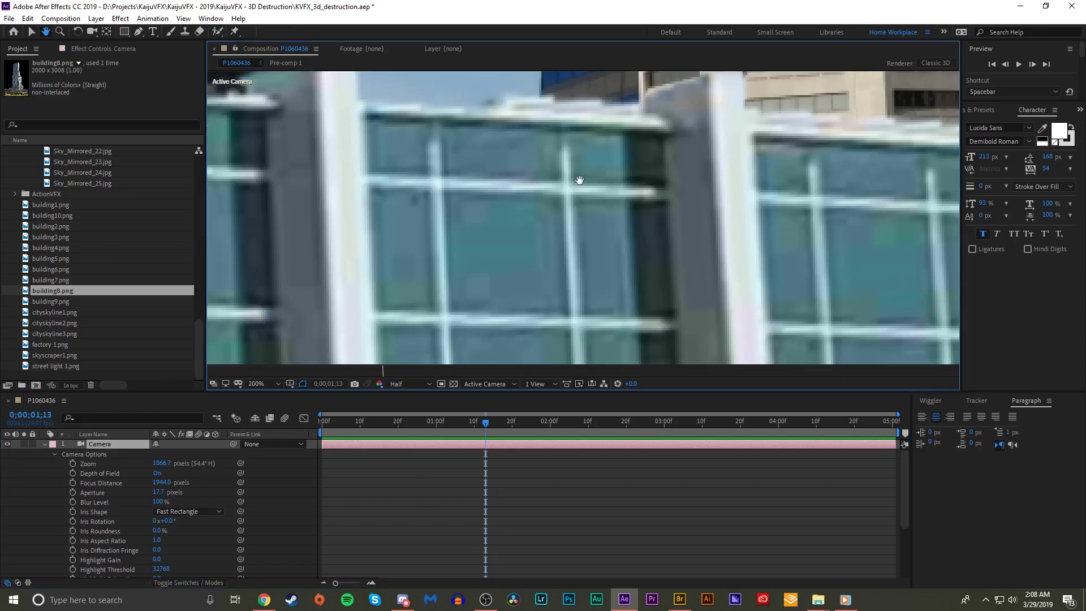
left_click(269, 381)
left_click(267, 183)
mouse_move(517, 420)
left_mouse_down()
mouse_move(517, 403)
mouse_move(466, 417)
mouse_move(517, 415)
mouse_move(499, 409)
left_mouse_up()
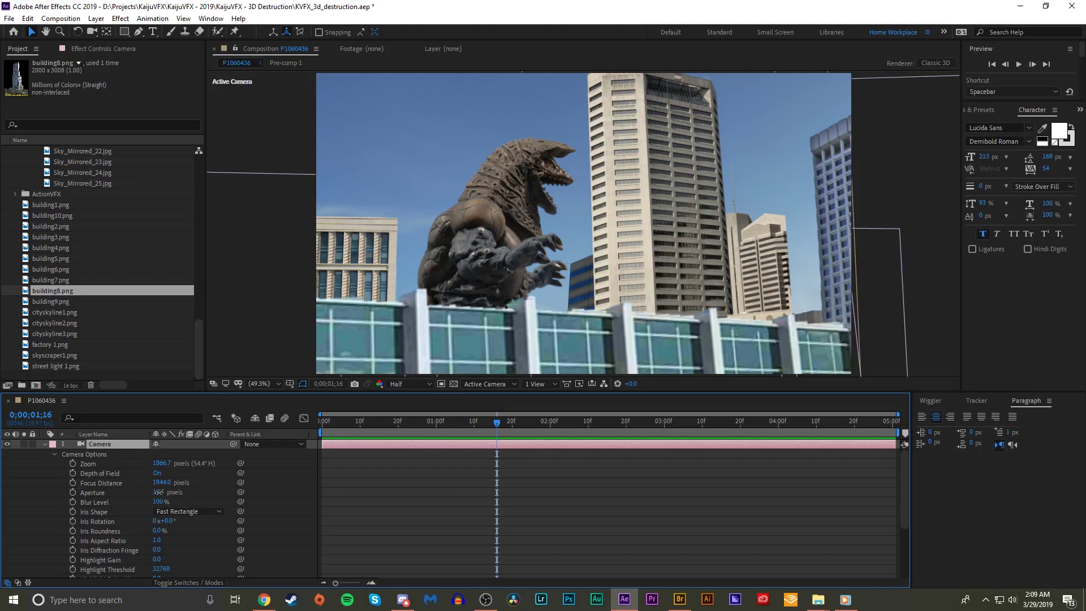
Step: Try stronger depth-of-field blur with an Aperture up to 309 pixels, and settle on an Aperture of 149 pixels
left_click_drag(158, 493, 198, 474)
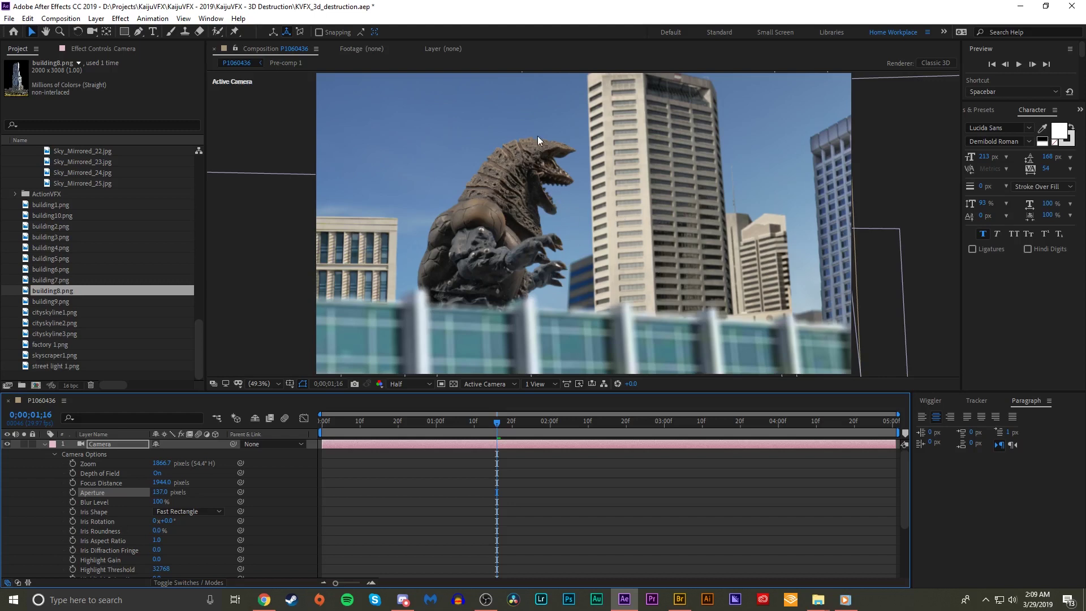
scroll(526, 185, "up", 1)
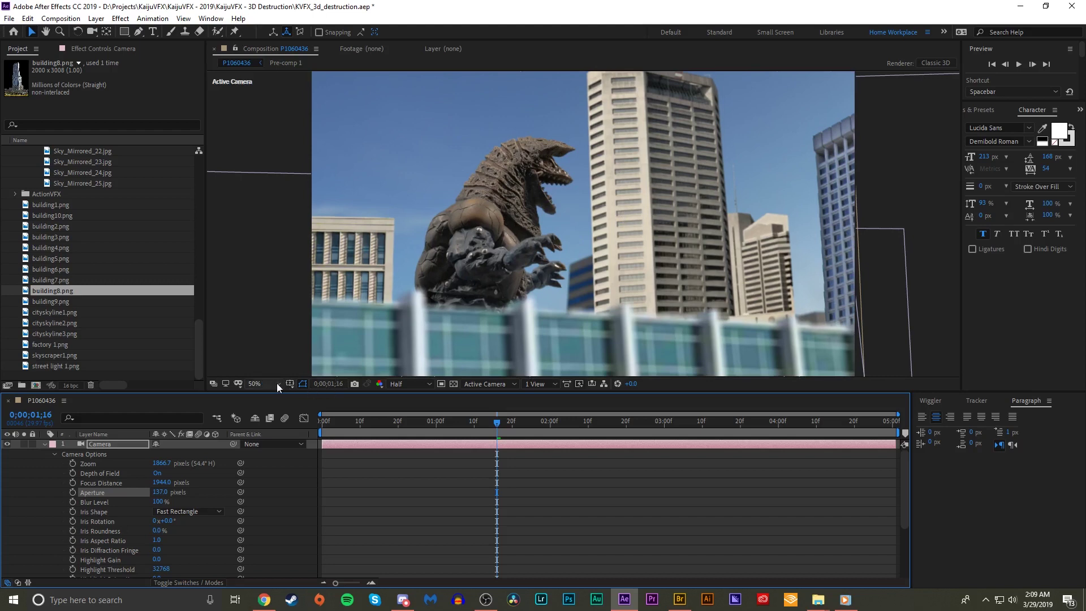
scroll(280, 194, "down", 1)
mouse_move(162, 492)
left_mouse_down()
mouse_move(146, 495)
mouse_move(177, 486)
left_mouse_up()
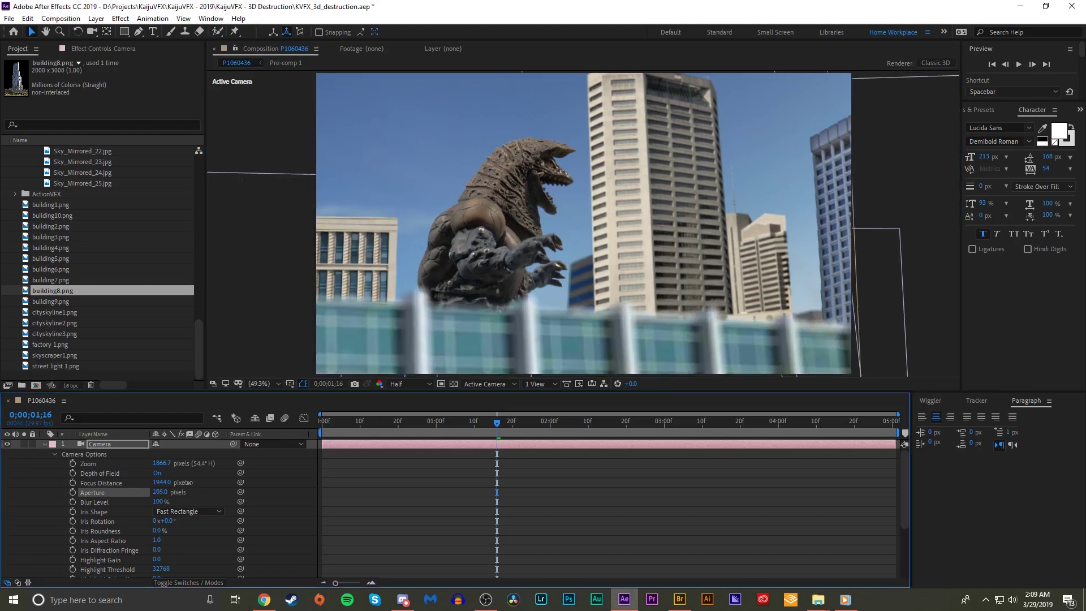
left_click_drag(195, 481, 231, 467)
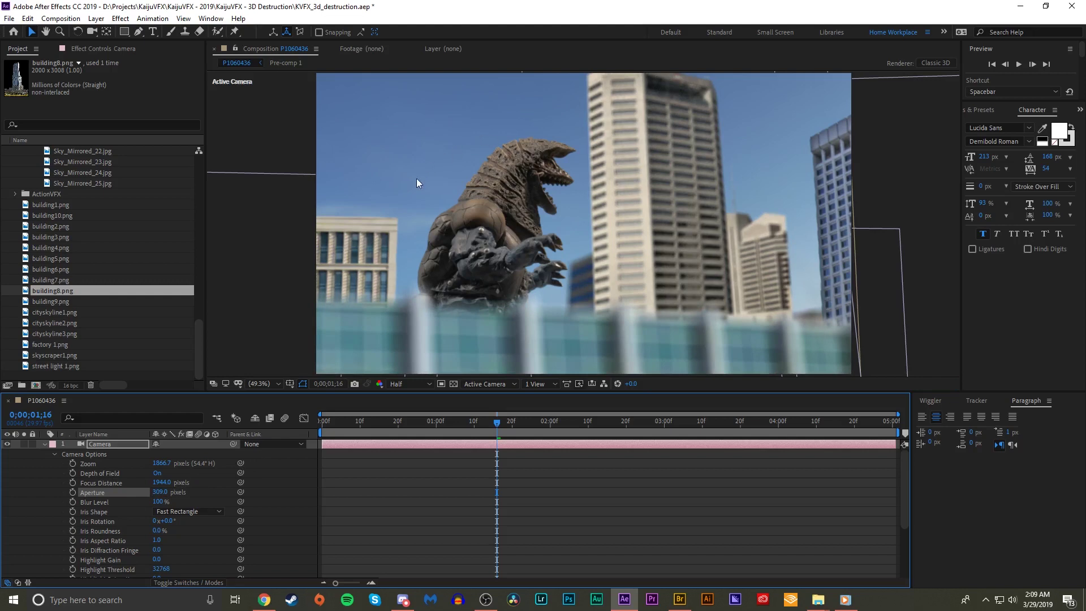
left_click_drag(161, 492, 47, 493)
left_click_drag(83, 541, 94, 536)
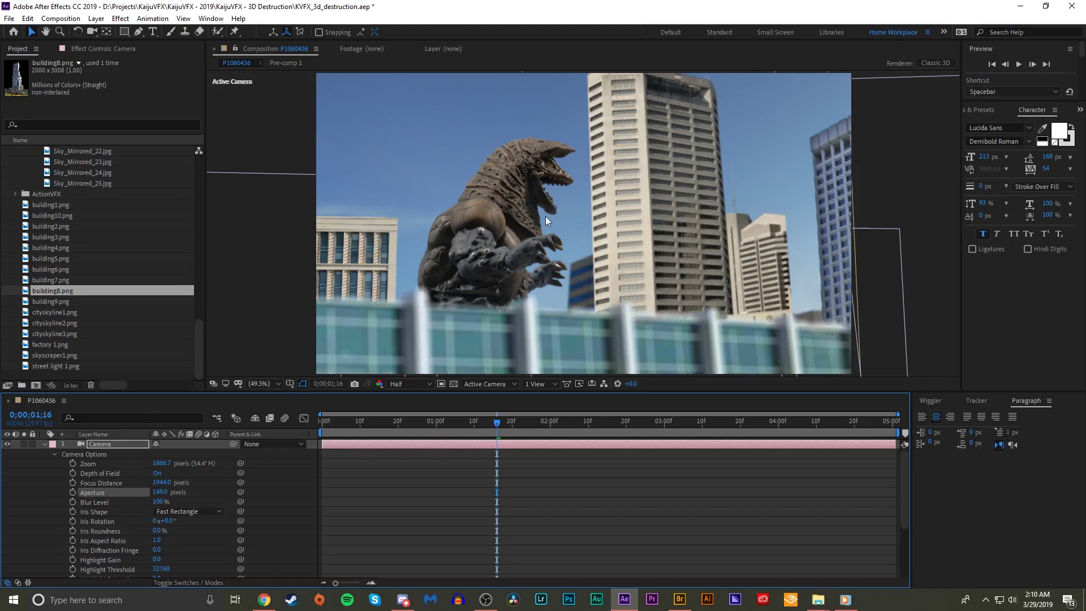
key("c")
left_click_drag(553, 304, 513, 222)
key("ctrl+z")
Step: Turn off the camera's Depth of Field and show only the keyframed properties
left_click(157, 473)
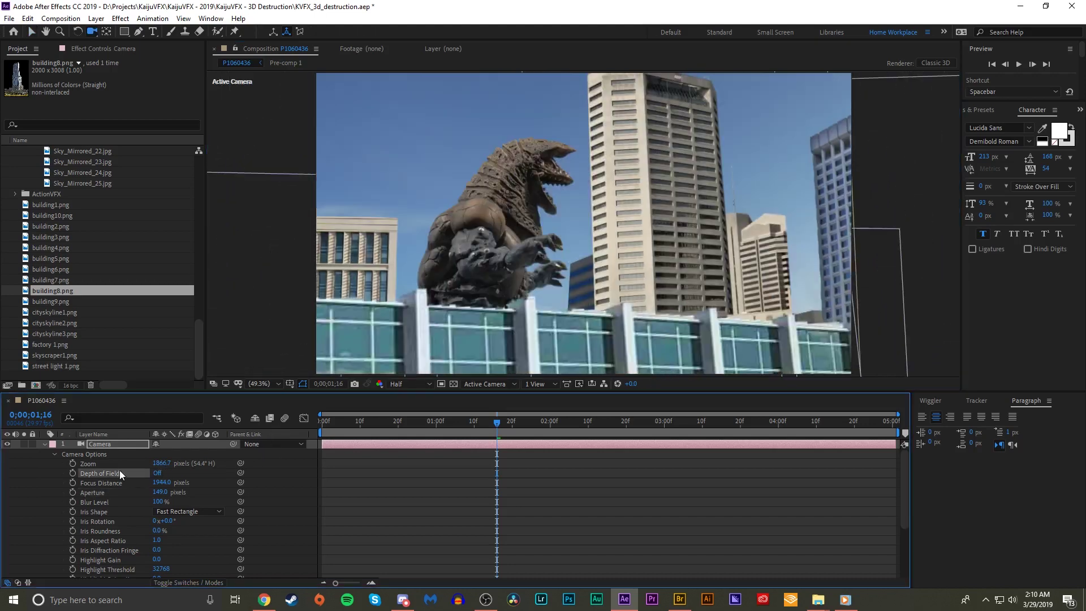
left_click_drag(463, 423, 398, 424)
left_click(429, 474)
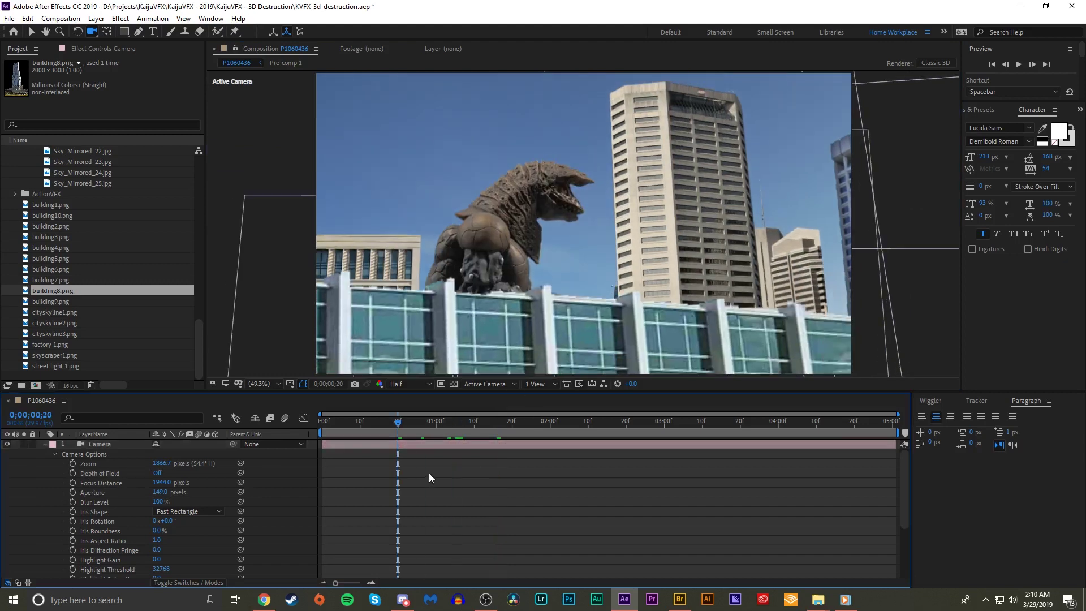
key("u")
left_click(463, 424)
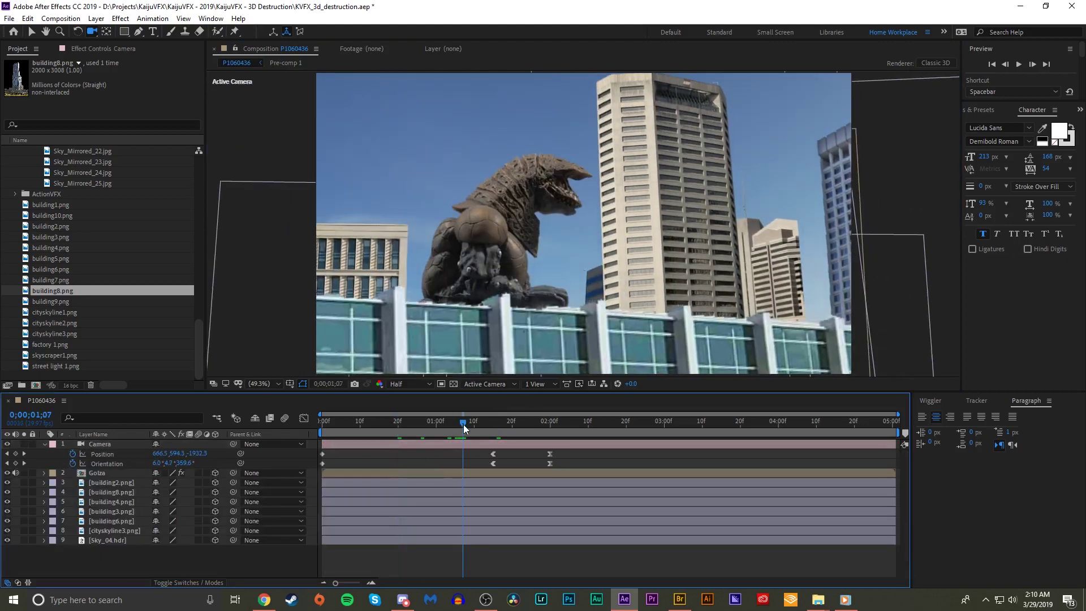
Step: Preview and scrub the camera move around 0;00;01;17 to find the moment when the kaiju opens its mouth
key("space")
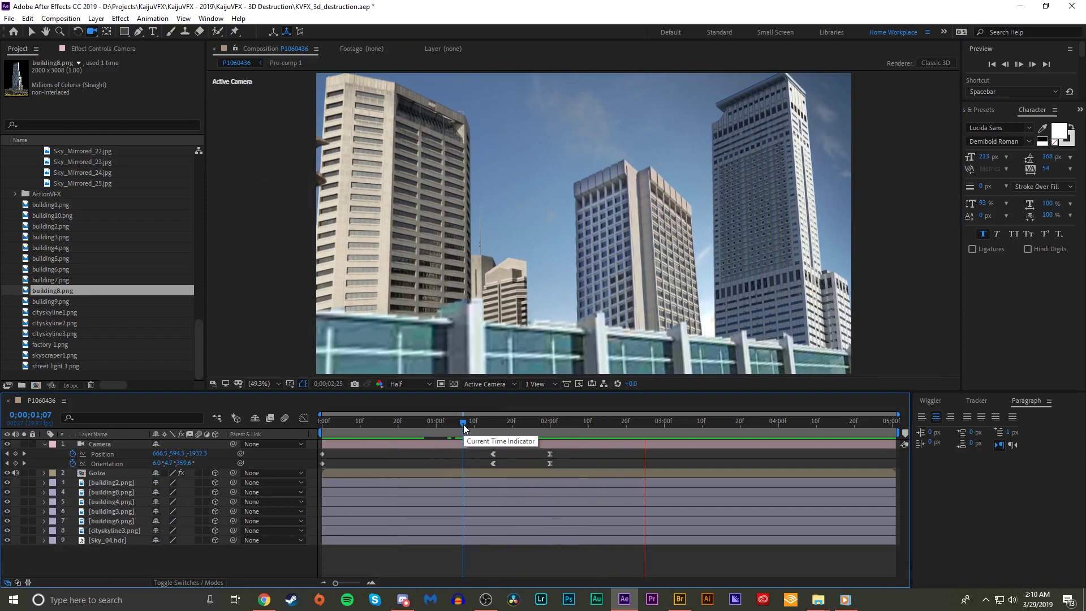
left_click(348, 424)
key("space")
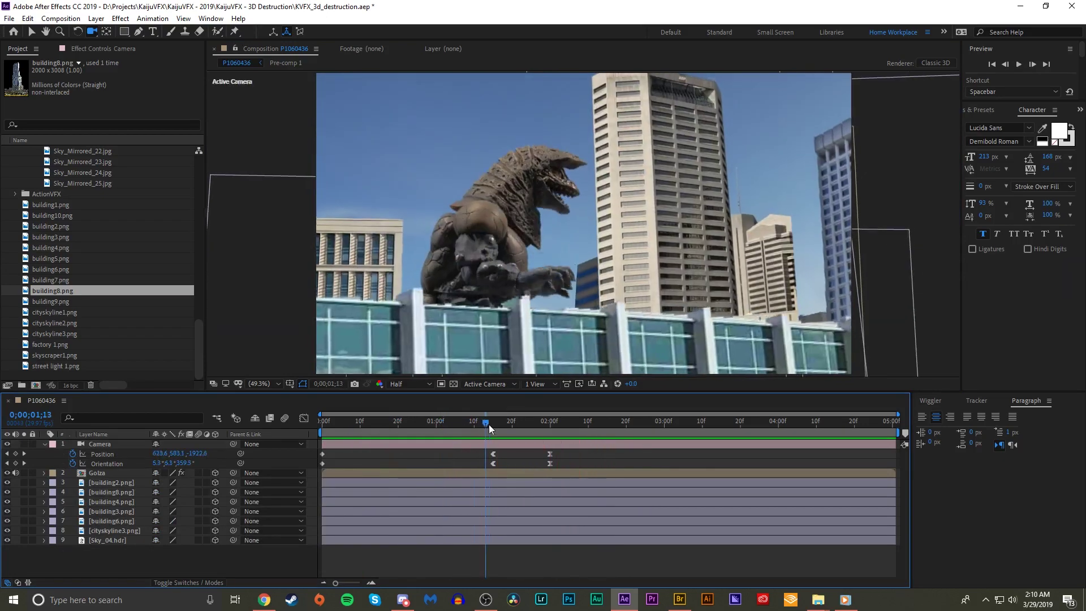
left_click(571, 422)
left_click_drag(571, 422, 558, 422)
left_click(501, 422)
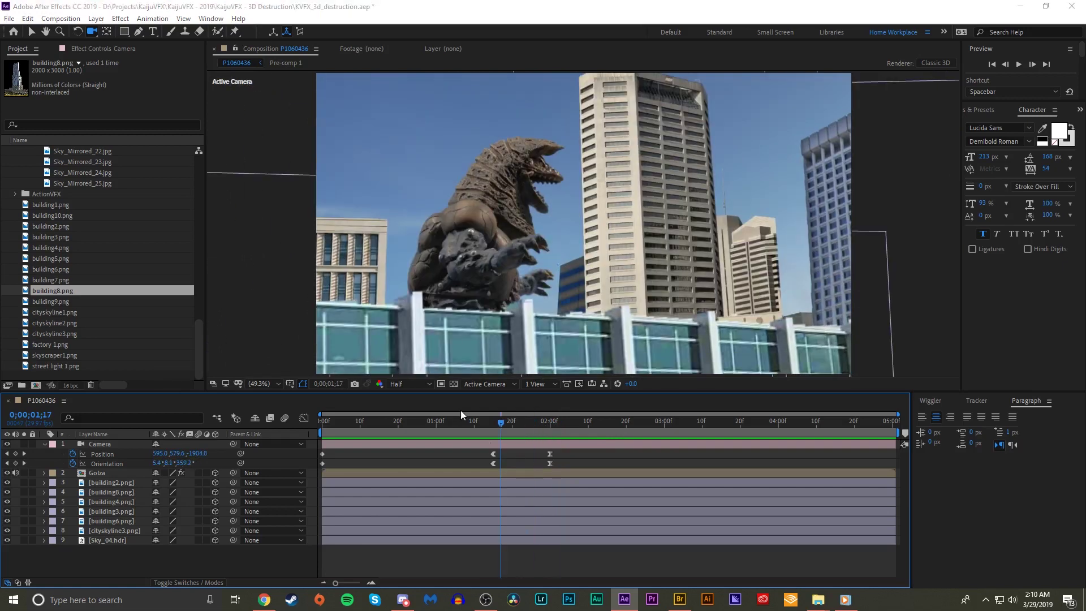
Step: Create a 1920 x 1080 black solid named Beam and apply the CC Particle World effect to it
key("ctrl+y")
type("Beam")
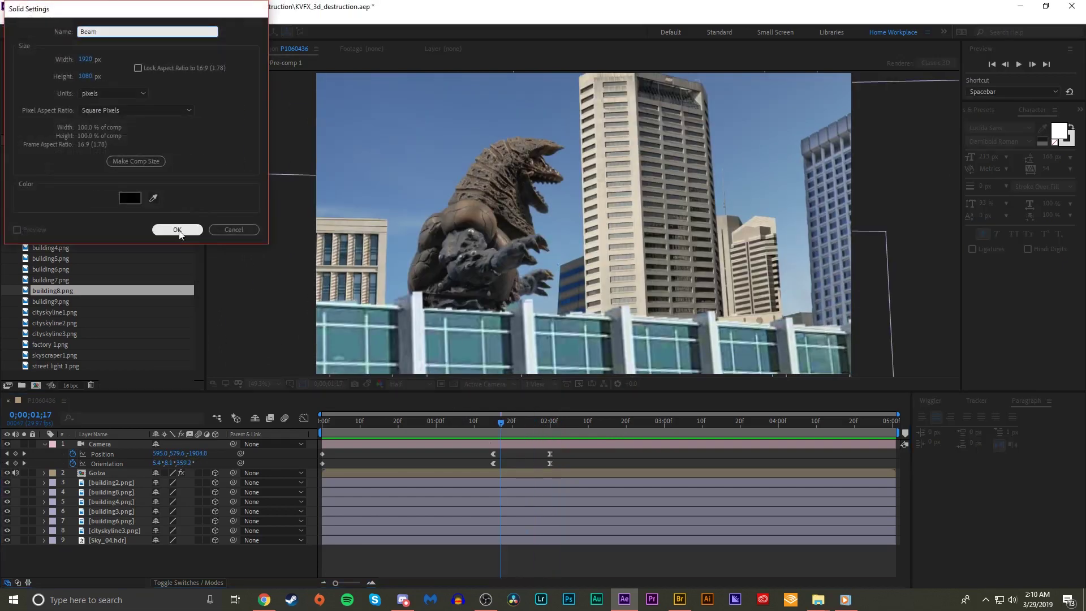
left_click(179, 230)
key("ctrl+space")
type("art")
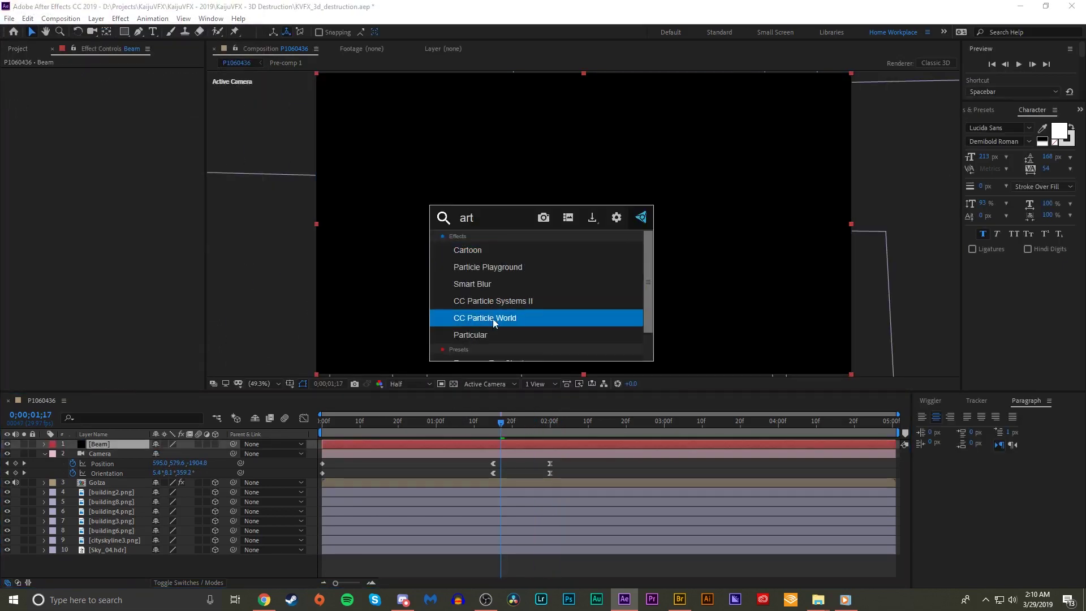
left_click(506, 320)
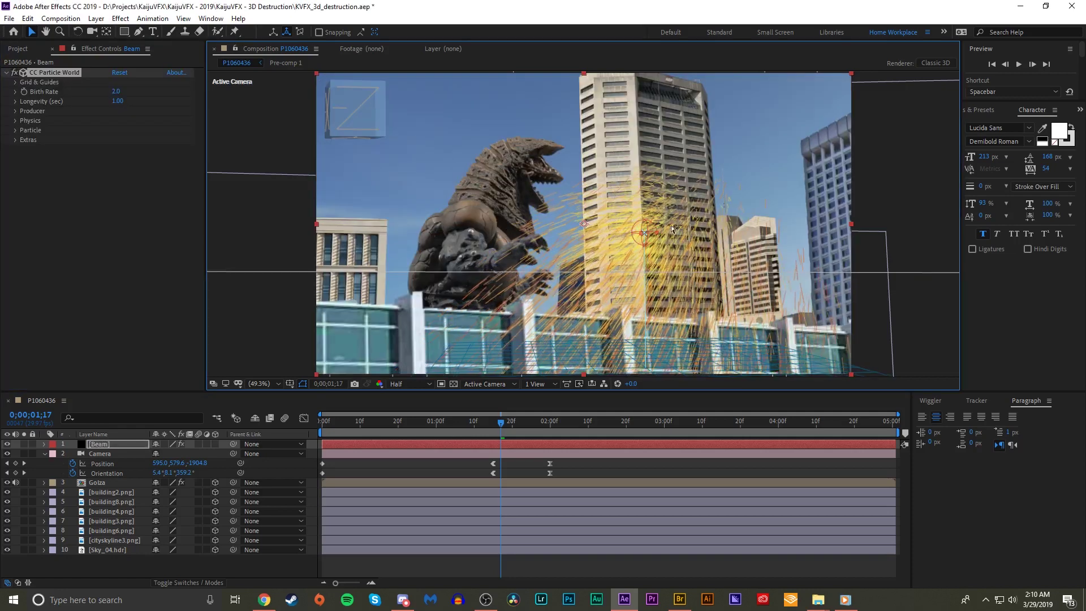
Step: Move the particle emitter to the kaiju's mouth at 0;00;01;11, at about Position X -0.08 and Position Y -0.16
mouse_move(610, 266)
left_mouse_down()
mouse_move(797, 167)
mouse_move(617, 265)
left_mouse_up()
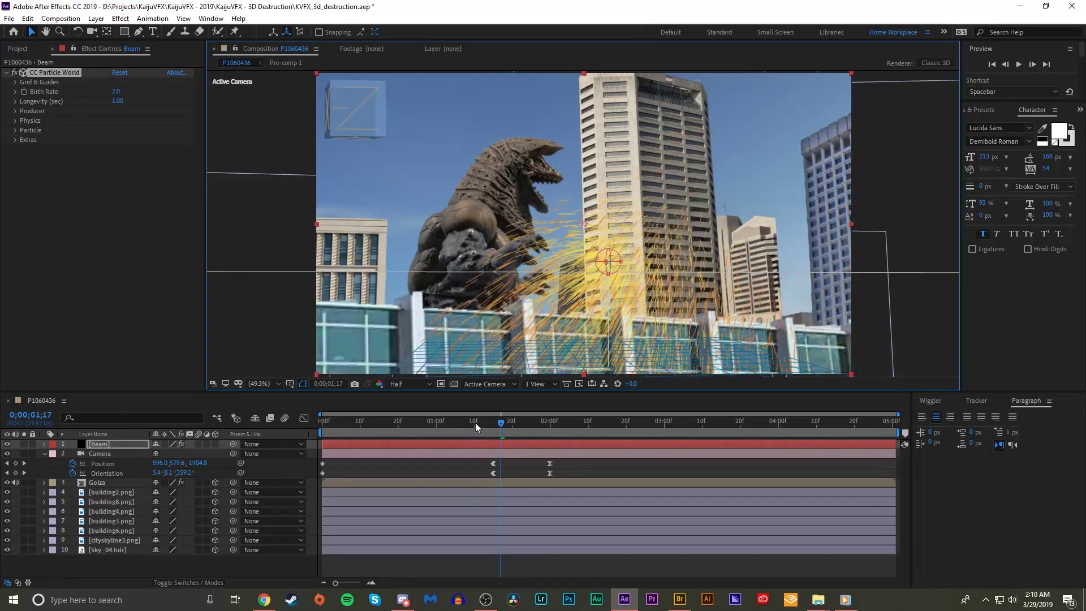
mouse_move(478, 425)
left_mouse_down()
mouse_move(464, 426)
mouse_move(564, 407)
mouse_move(422, 409)
mouse_move(484, 394)
mouse_move(568, 424)
mouse_move(328, 433)
mouse_move(478, 433)
left_mouse_up()
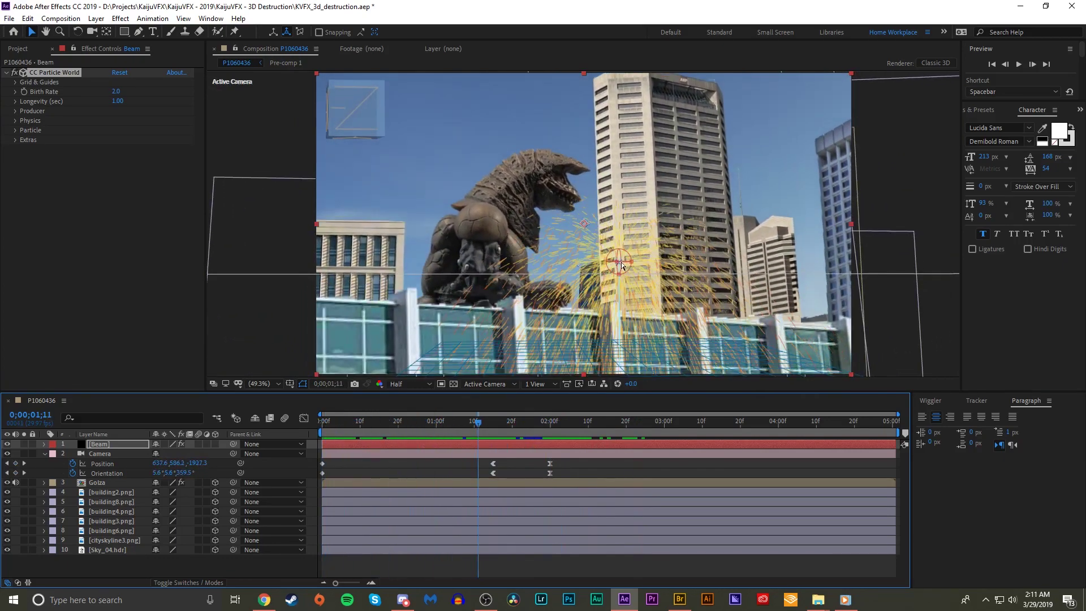
left_click_drag(622, 266, 551, 153)
key("ctrl+z")
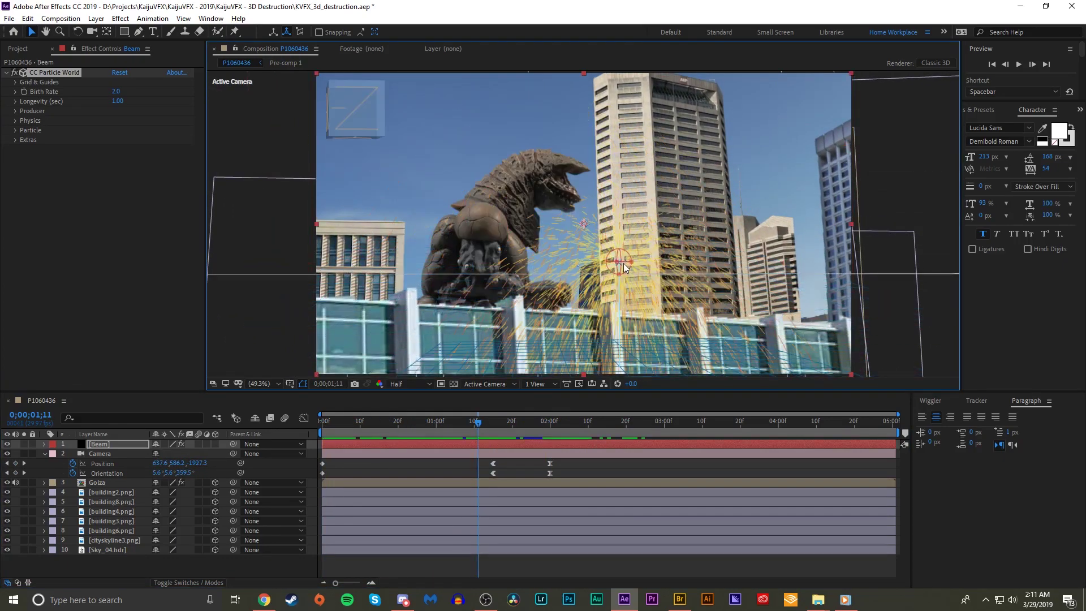
mouse_move(621, 268)
left_mouse_down()
mouse_move(749, 190)
mouse_move(704, 158)
mouse_move(557, 189)
mouse_move(529, 170)
mouse_move(832, 241)
mouse_move(563, 234)
mouse_move(549, 195)
mouse_move(558, 191)
left_mouse_up()
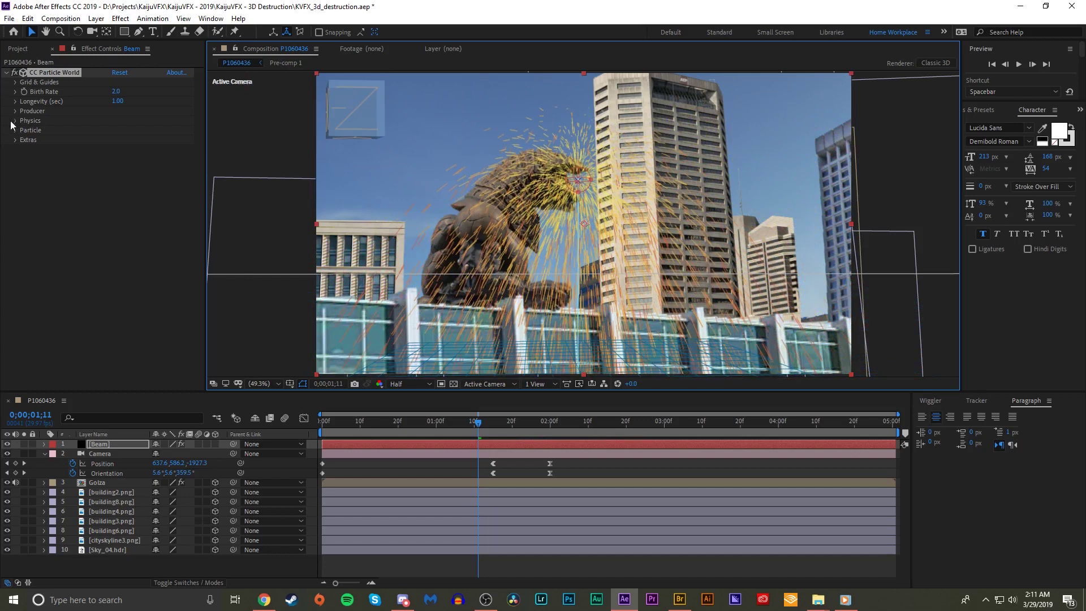
Step: Set the particle animation to Fire, with Radius X, Y and Z at 0, Velocity 0.42 and Gravity 1.870
left_click(15, 121)
left_click(150, 130)
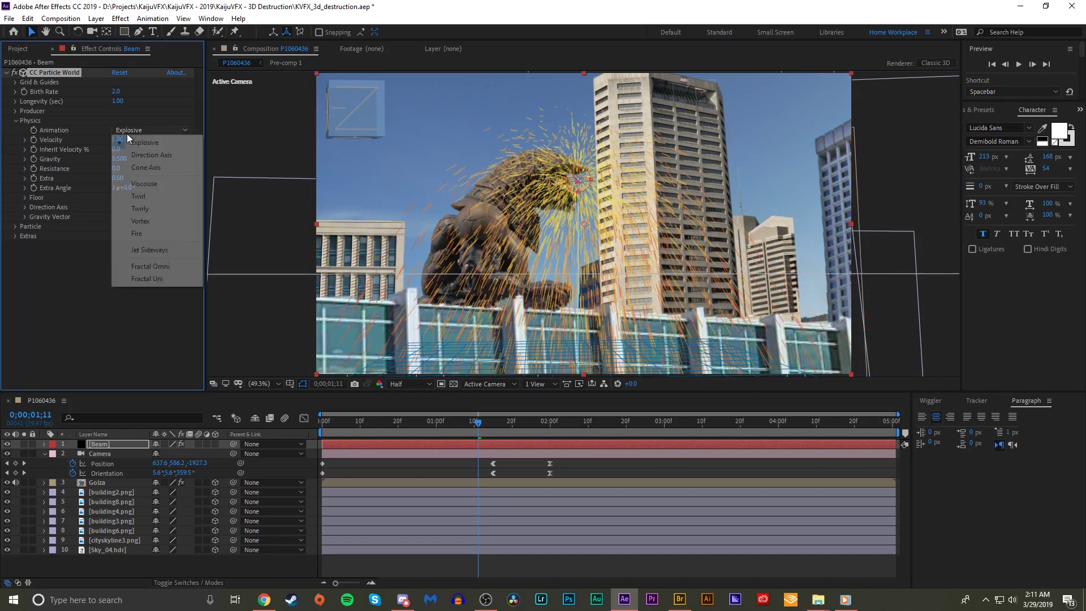
left_click(149, 234)
left_click(12, 242)
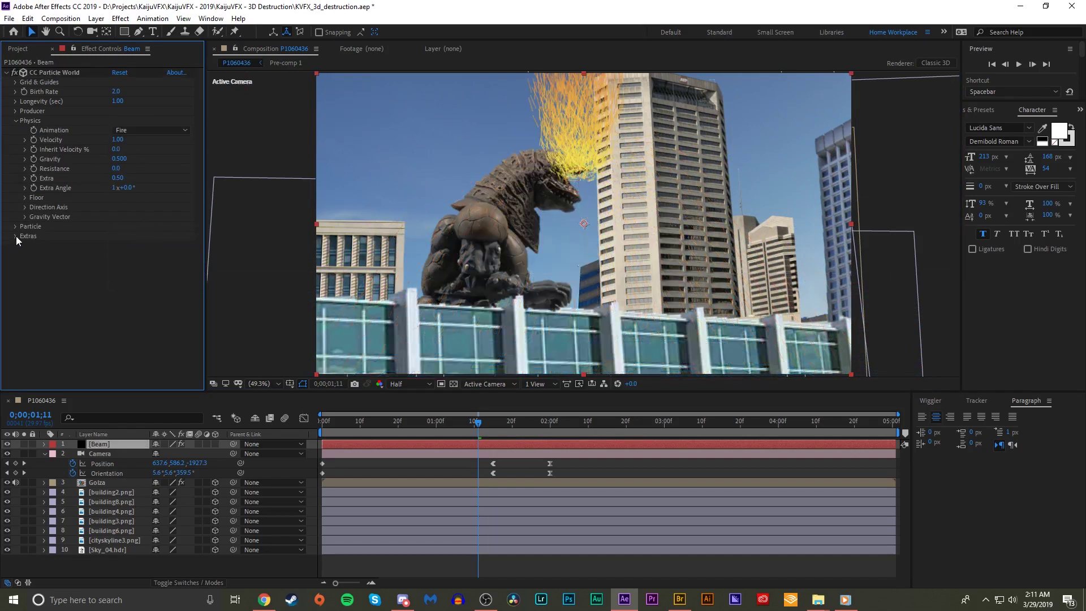
left_click(16, 111)
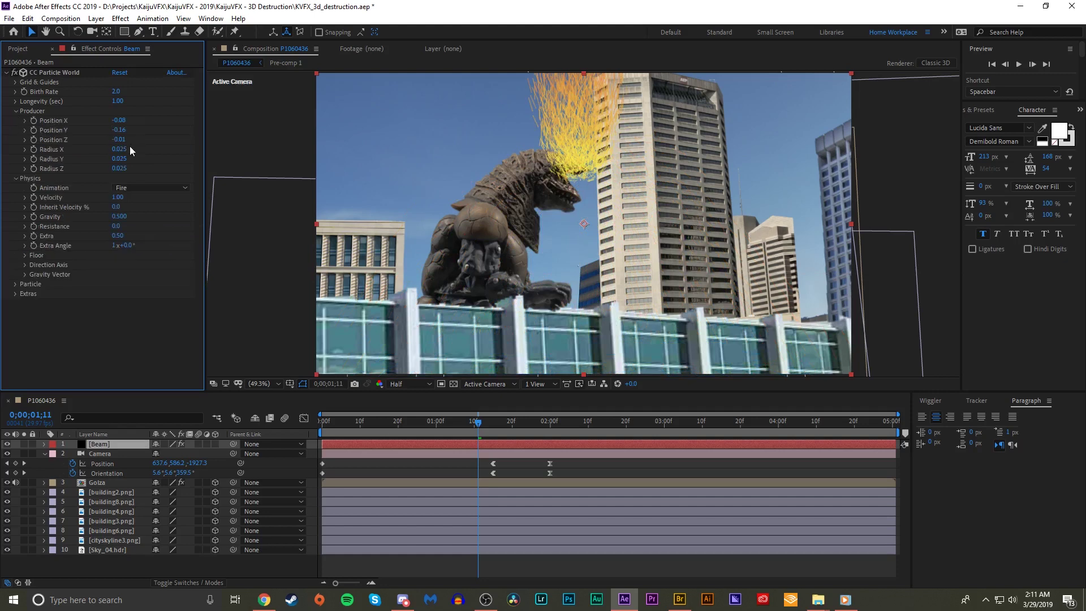
left_click_drag(120, 149, 192, 207)
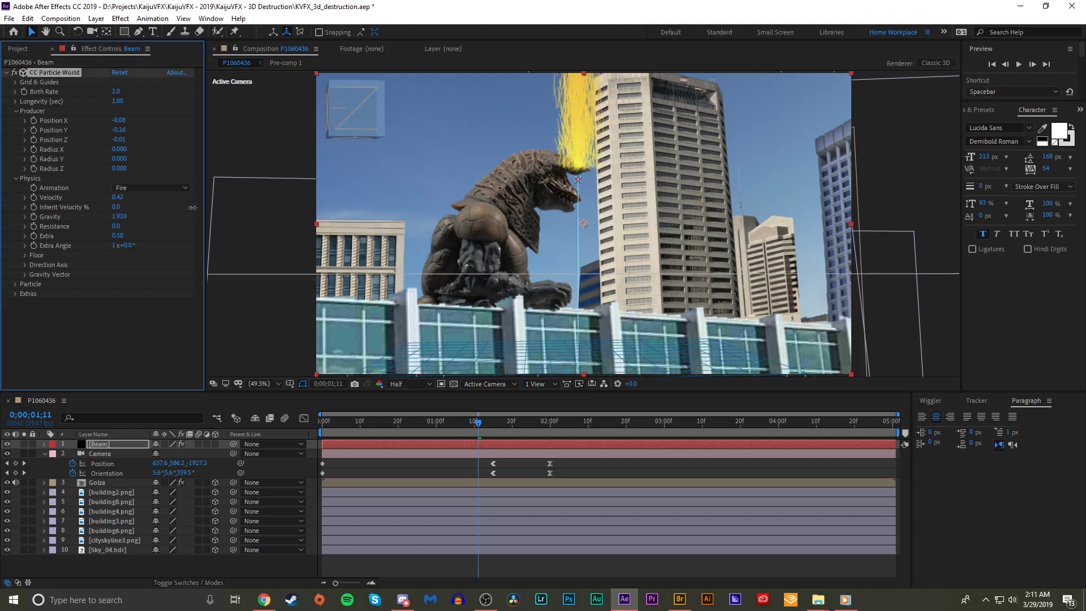
Step: Expand the Effect Camera settings under Extras and try different rotation values to turn the particle stream, undoing each change
left_click(16, 285)
left_click(16, 231)
left_click(16, 294)
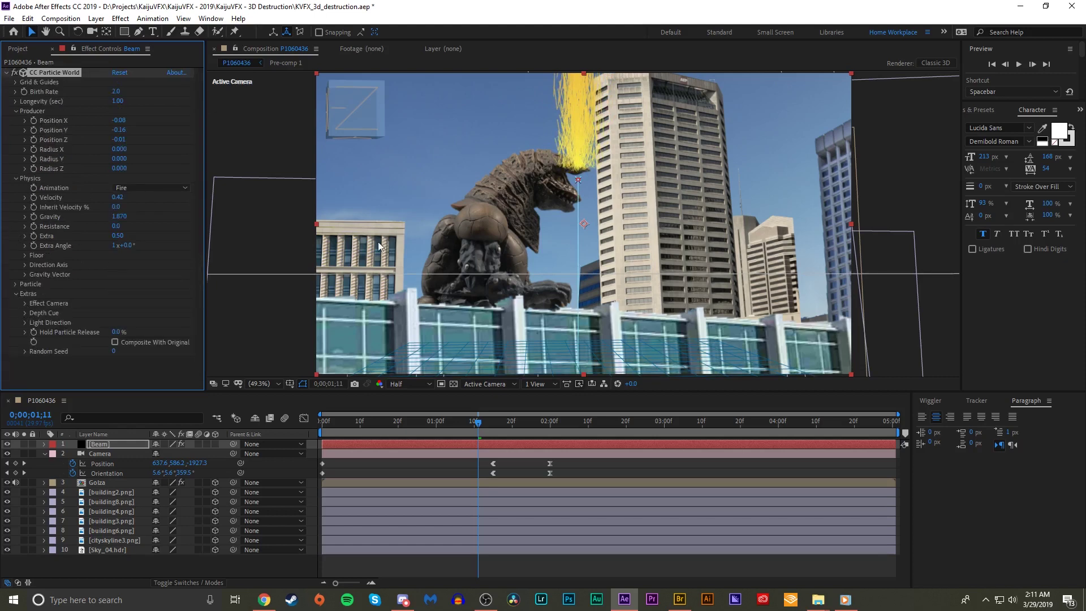
left_click(25, 304)
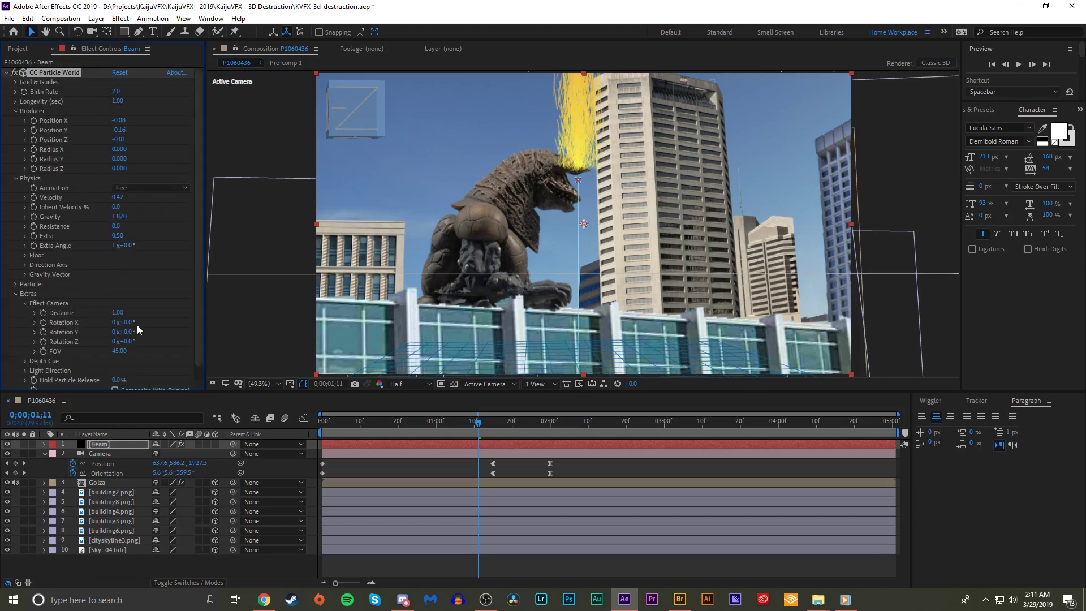
key("ctrl+z")
left_click_drag(128, 342, 161, 332)
key("ctrl+z")
left_click(500, 446)
left_click_drag(123, 322, 147, 329)
key("ctrl+z")
key("ctrl+z")
Step: Try turning the particle stream with the Rotation tool on the effect's orientation box and with the Effect Camera's Rotation X
key("w")
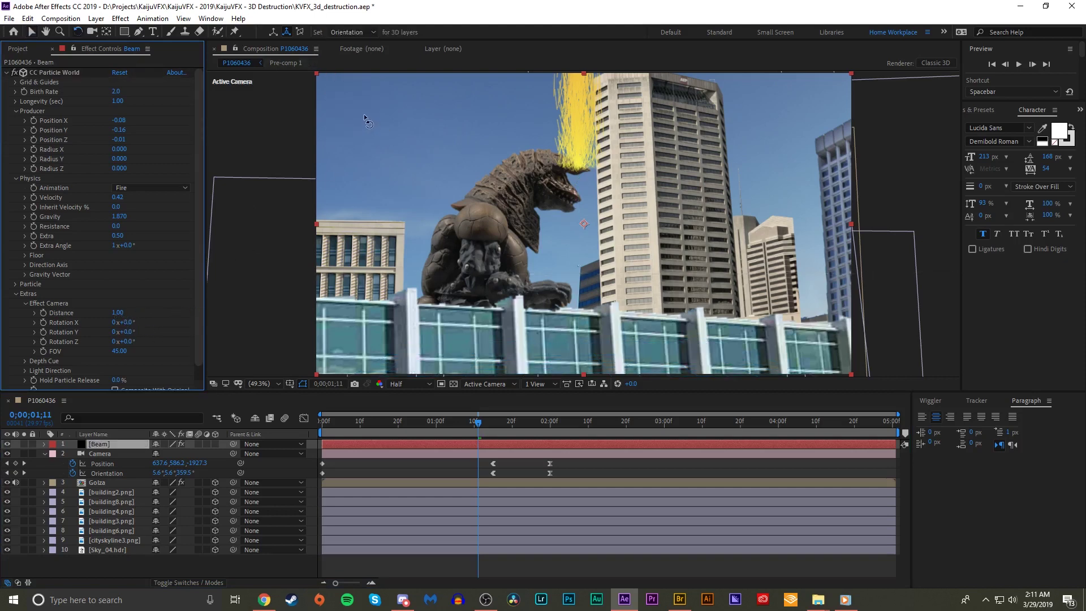
left_click(345, 444)
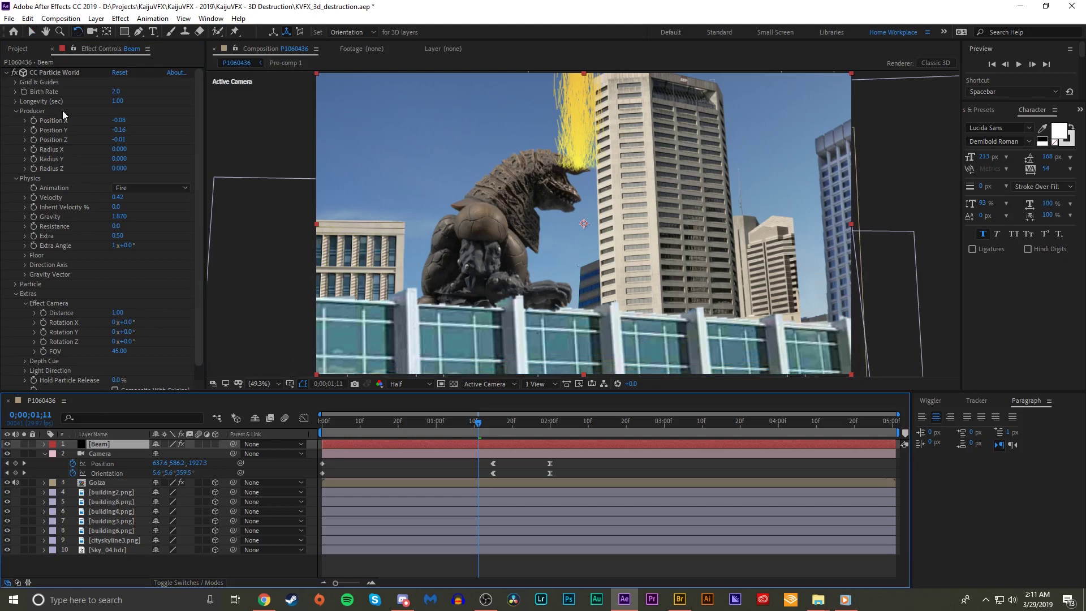
left_click(79, 73)
left_click(351, 117)
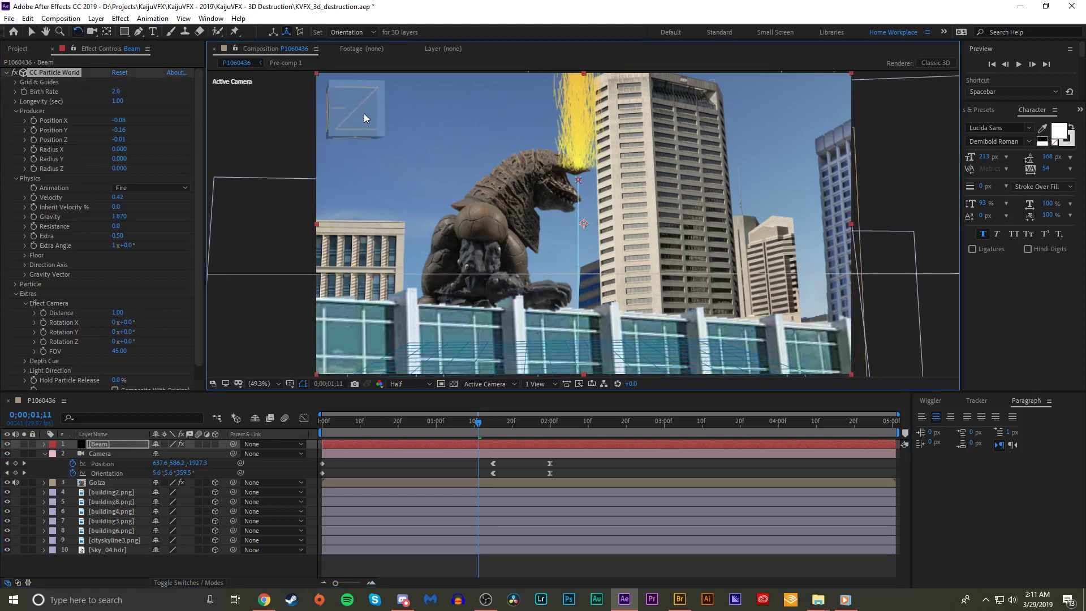
key("v")
left_click_drag(125, 323, 181, 319)
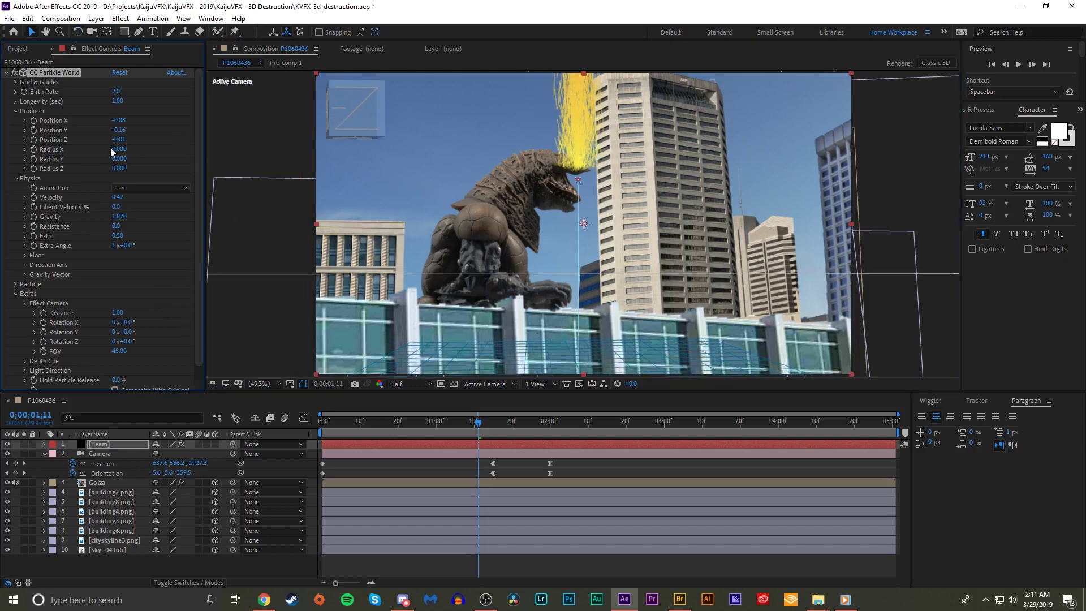
Step: Move the emitter onto the tall building at Position X 0.02 and Y 0.03, and try Particular on the Beam layer
left_click_drag(578, 180, 623, 253)
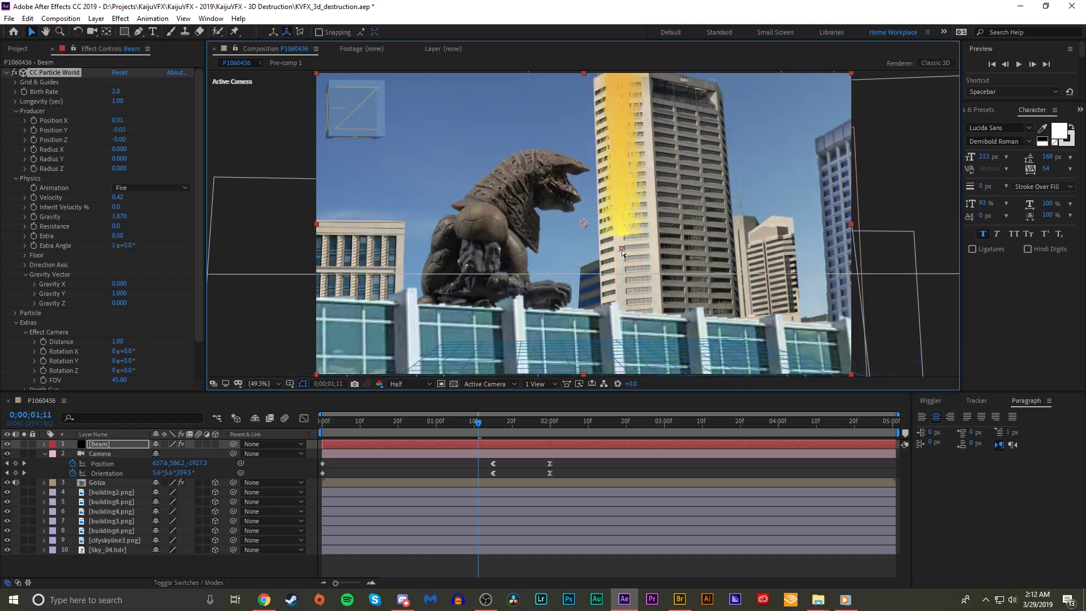
left_click_drag(622, 252, 627, 276)
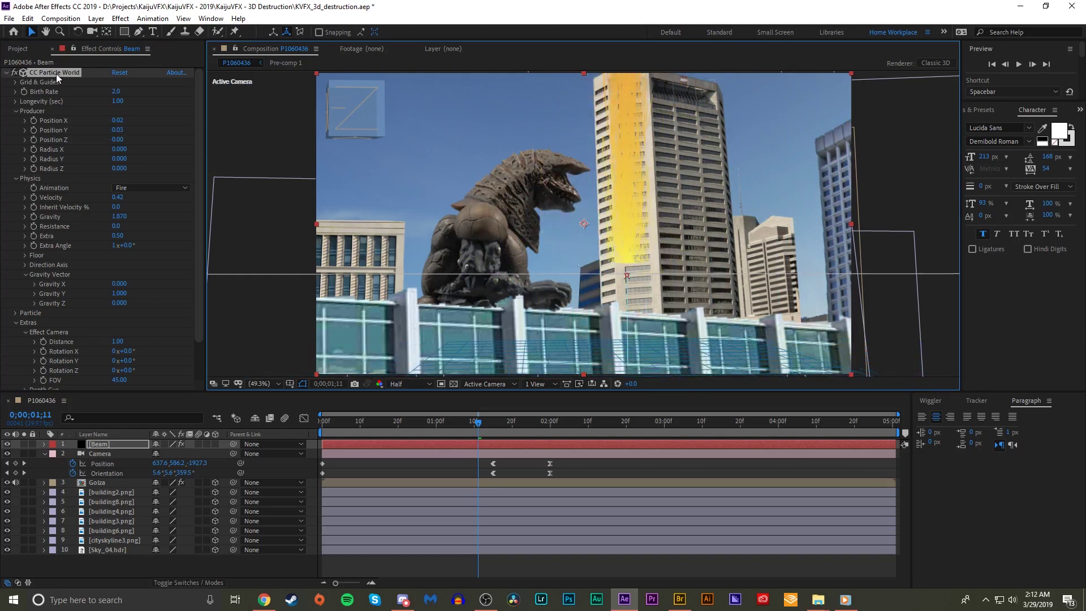
key("ctrl+space")
type("art")
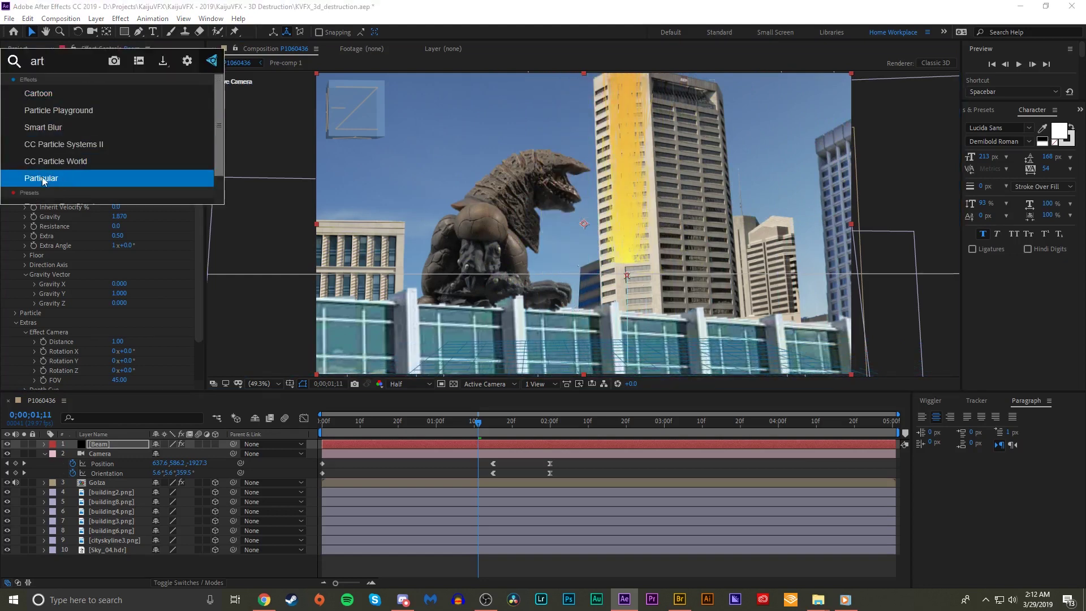
left_click(44, 179)
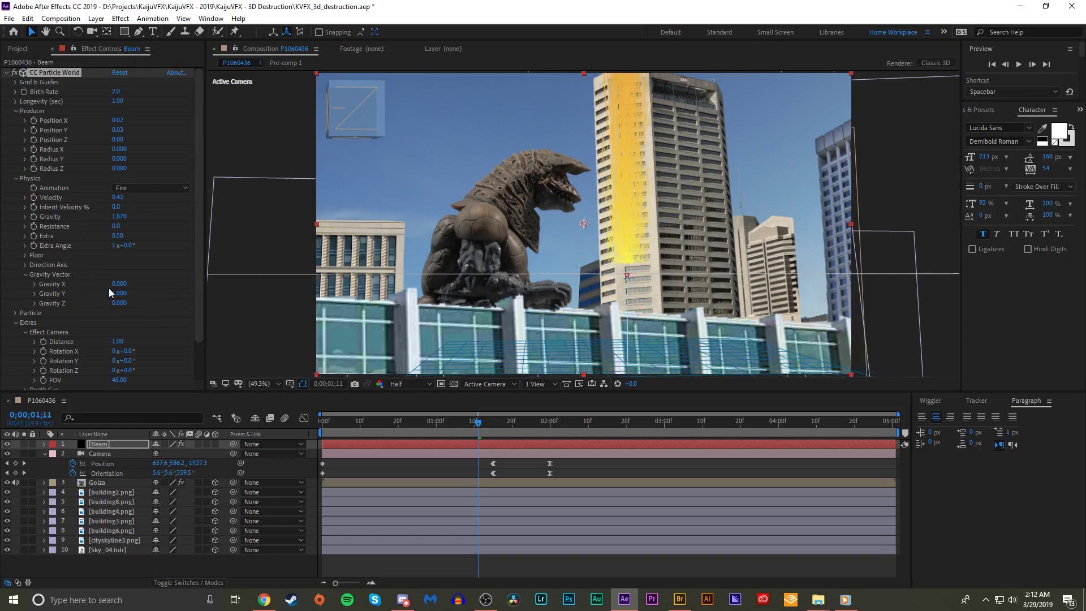
Step: Try a Gravity Y of -0.380 with the emitter at the top of the tall building, and undo both changes
left_click_drag(119, 295, 43, 286)
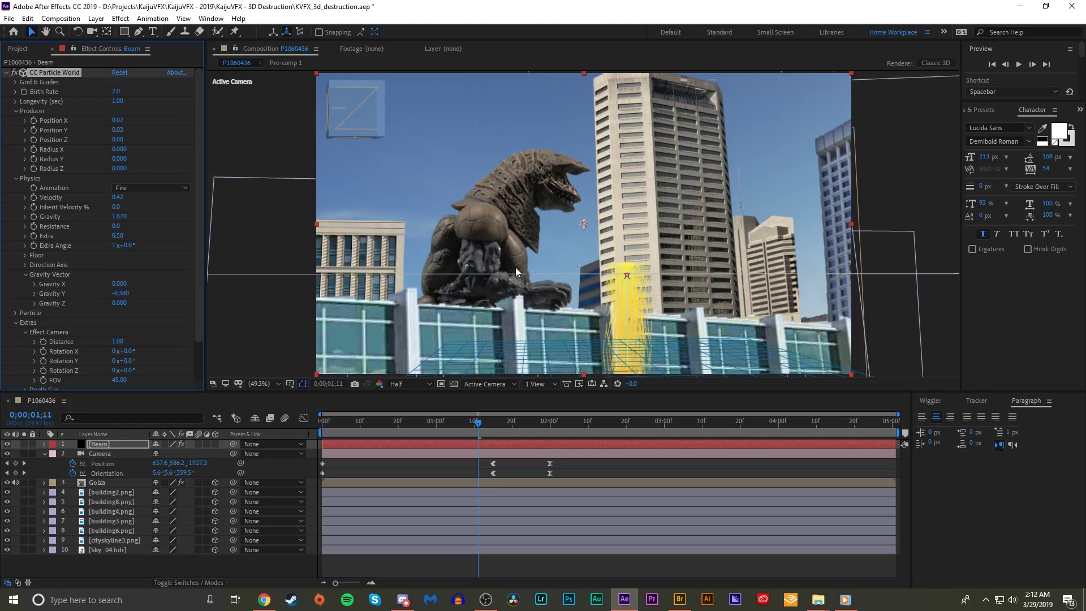
left_click_drag(626, 276, 625, 93)
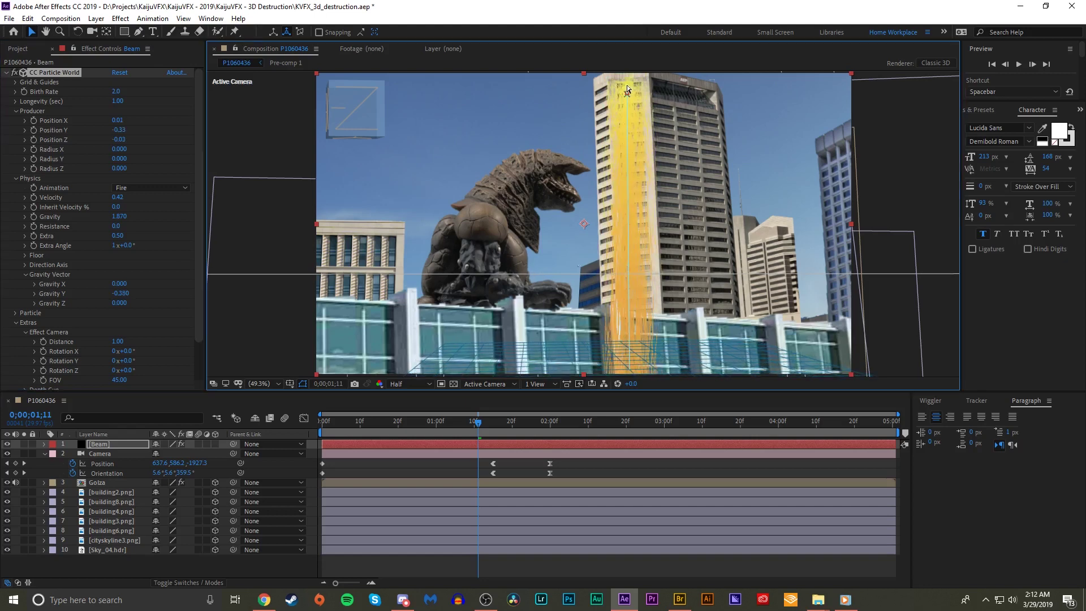
mouse_move(487, 427)
left_mouse_down()
mouse_move(582, 417)
mouse_move(501, 418)
left_mouse_up()
key("ctrl+z")
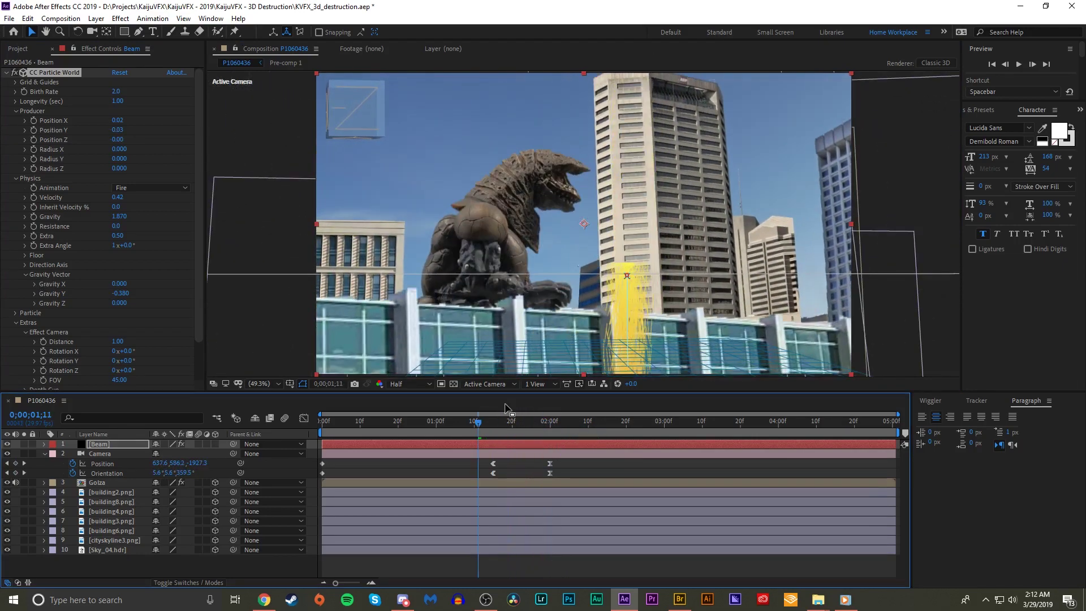
key("ctrl+z")
Step: Turn the particle stream horizontal by setting the Gravity Vector to Gravity X 1.000 and Gravity Y 0
left_click_drag(119, 283, 236, 258)
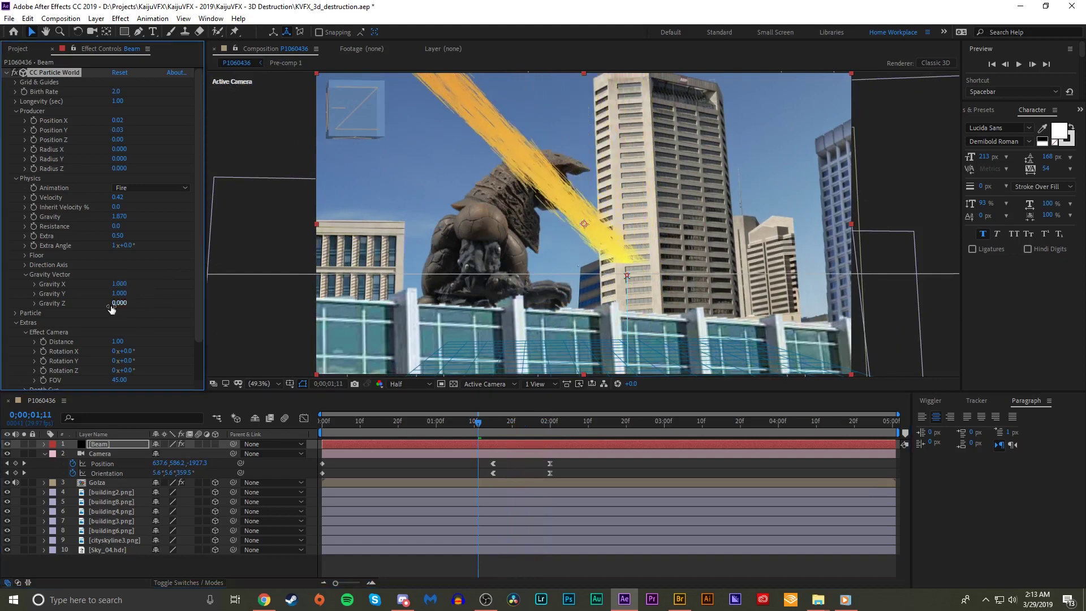
left_click(119, 294)
type("0")
key("Return")
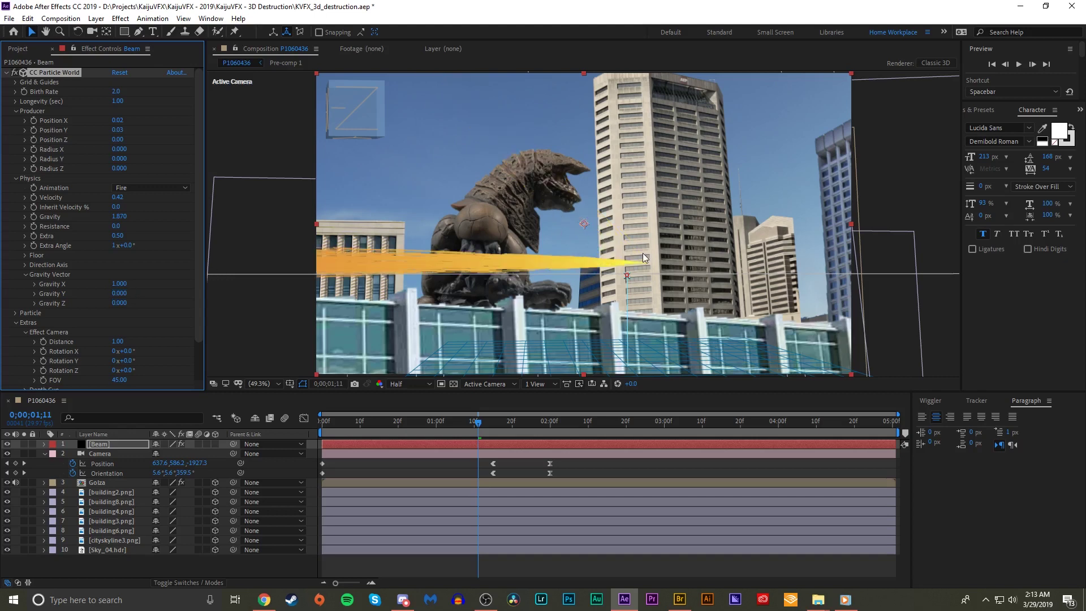
Step: Reverse the beam's direction with Gravity X -1.000 and move the emitter to the kaiju's mouth
left_click_drag(453, 426, 407, 425)
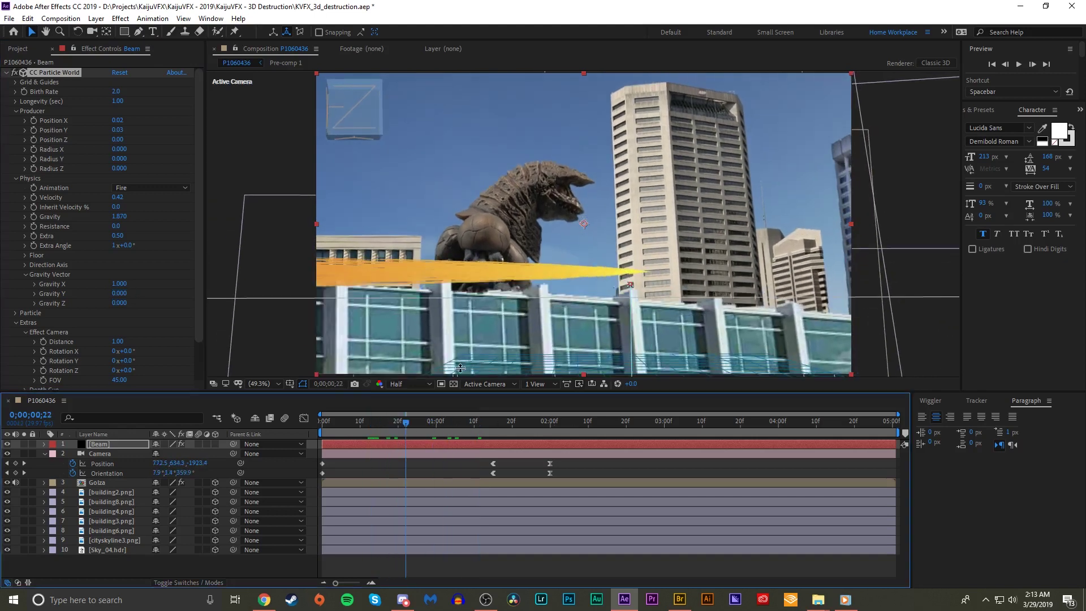
left_click_drag(632, 288, 791, 224)
left_click_drag(121, 284, 7, 290)
left_click_drag(789, 224, 567, 214)
Step: Start the Beam layer at about 0;00;01;20 and align the emitter with the open mouth at Position X -0.12
left_click_drag(383, 445, 532, 444)
left_click_drag(446, 425, 531, 447)
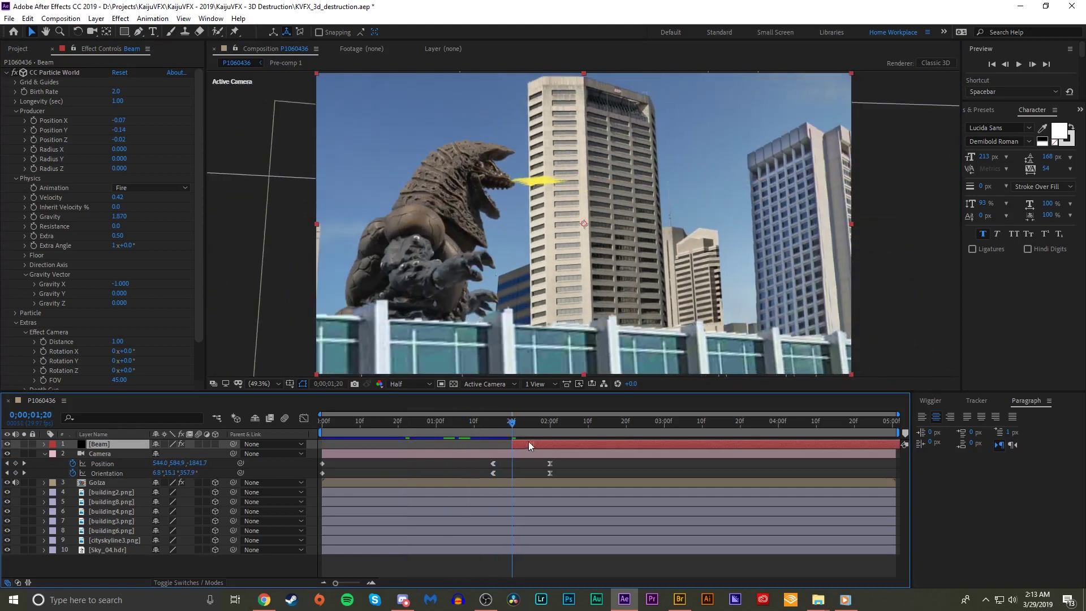
left_click(69, 77)
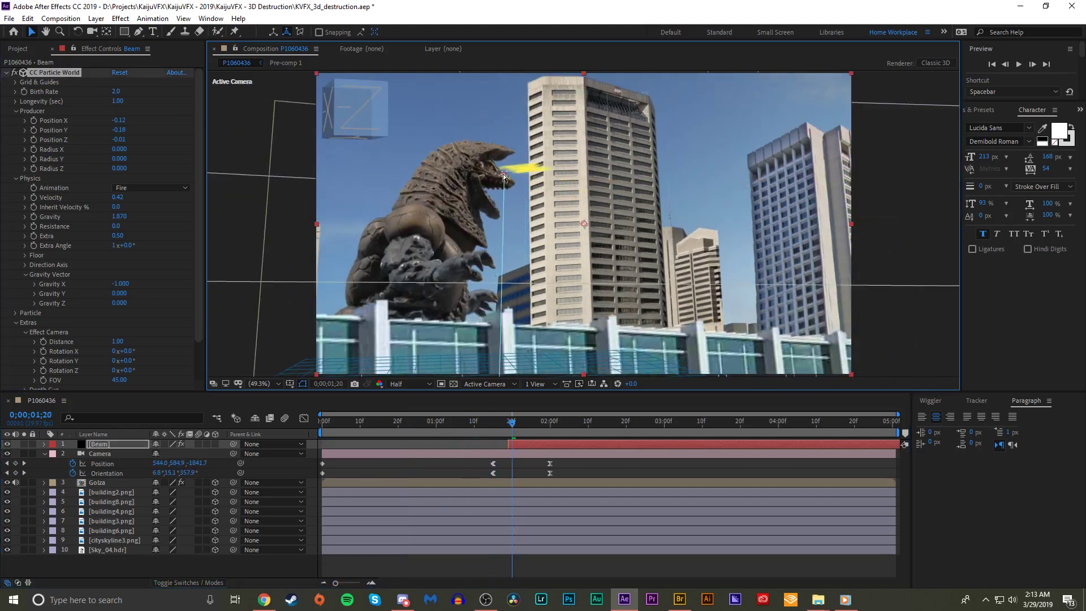
Step: Aim the beam at the far skyscraper with Gravity Y 0.220 and Gravity Z -0.360, and nudge the emitter slightly down toward the mouth
key("space")
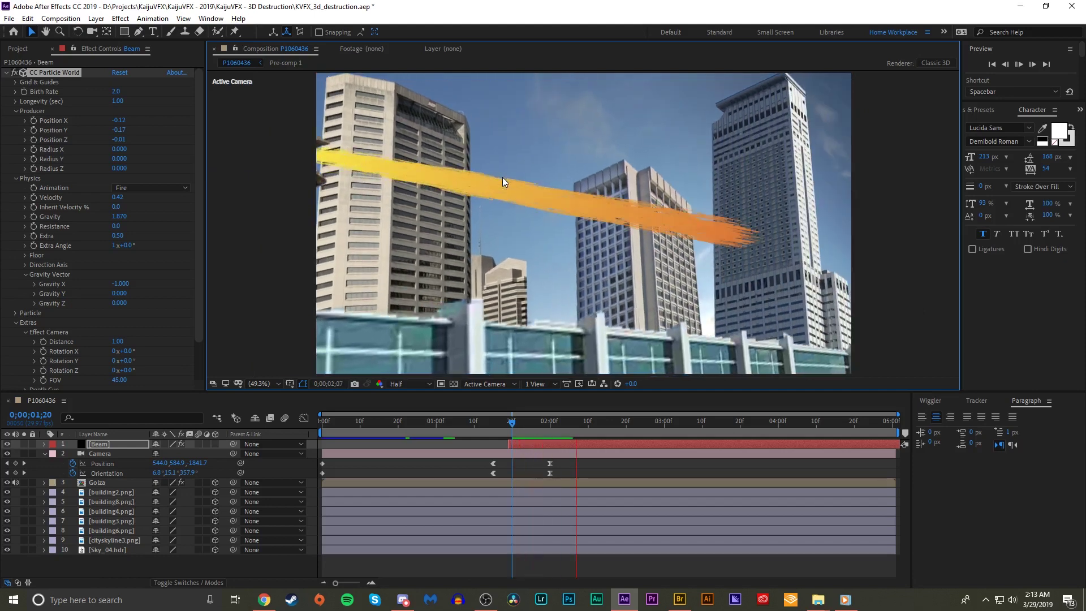
key("space")
left_click_drag(532, 424, 573, 425)
left_click_drag(120, 298, 123, 291)
key("space")
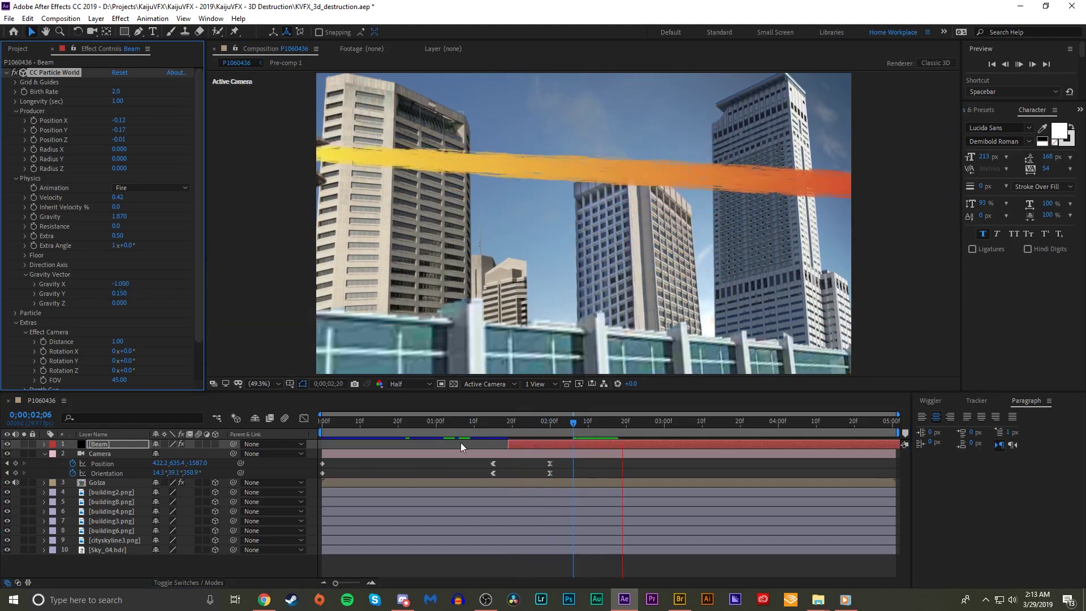
left_click_drag(121, 307, 104, 298)
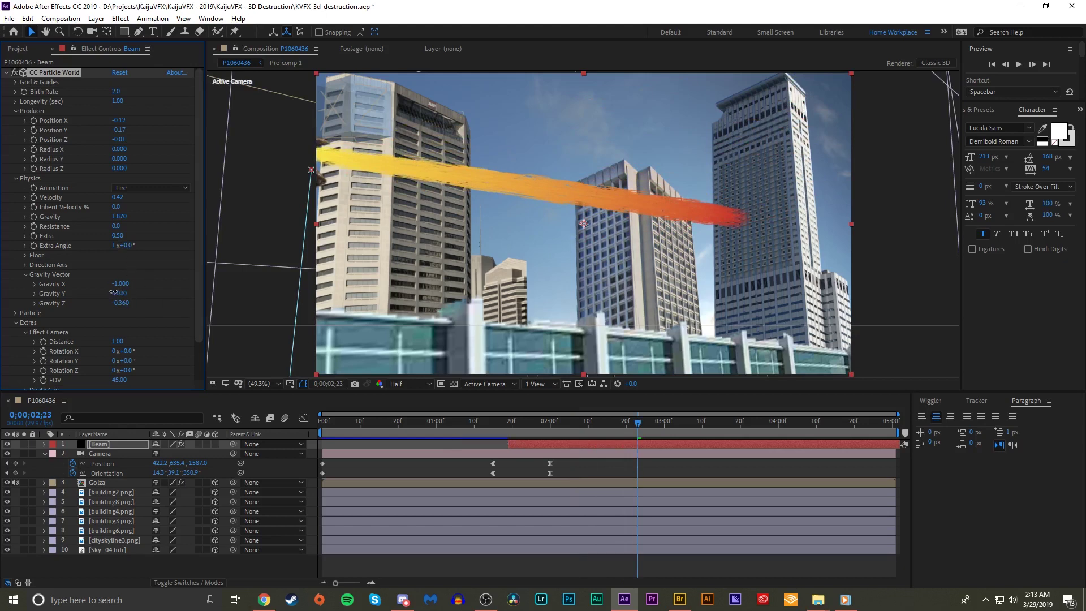
left_click_drag(113, 293, 117, 292)
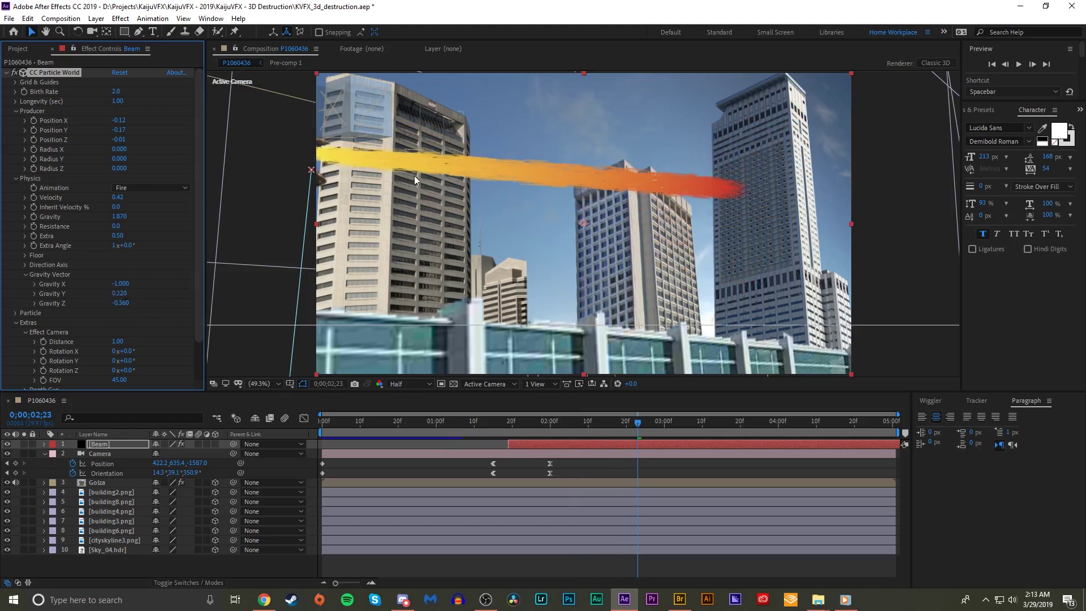
left_click_drag(311, 170, 304, 173)
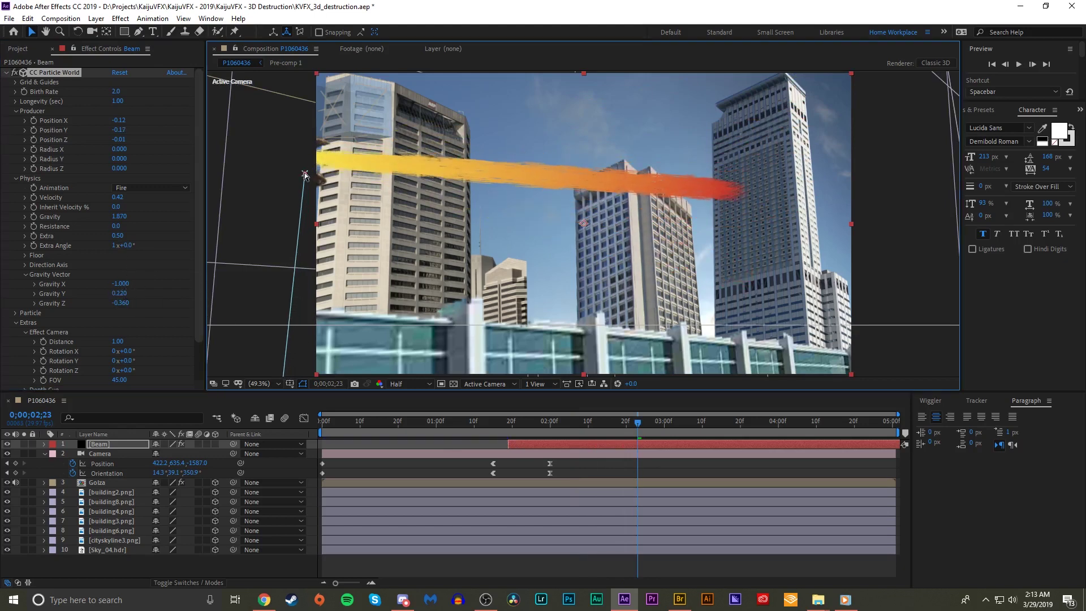
Step: Shift the Beam layer so it starts at about 0;00;01;16, as the kaiju opens its mouth, and preview the timing
left_click_drag(638, 414, 669, 421)
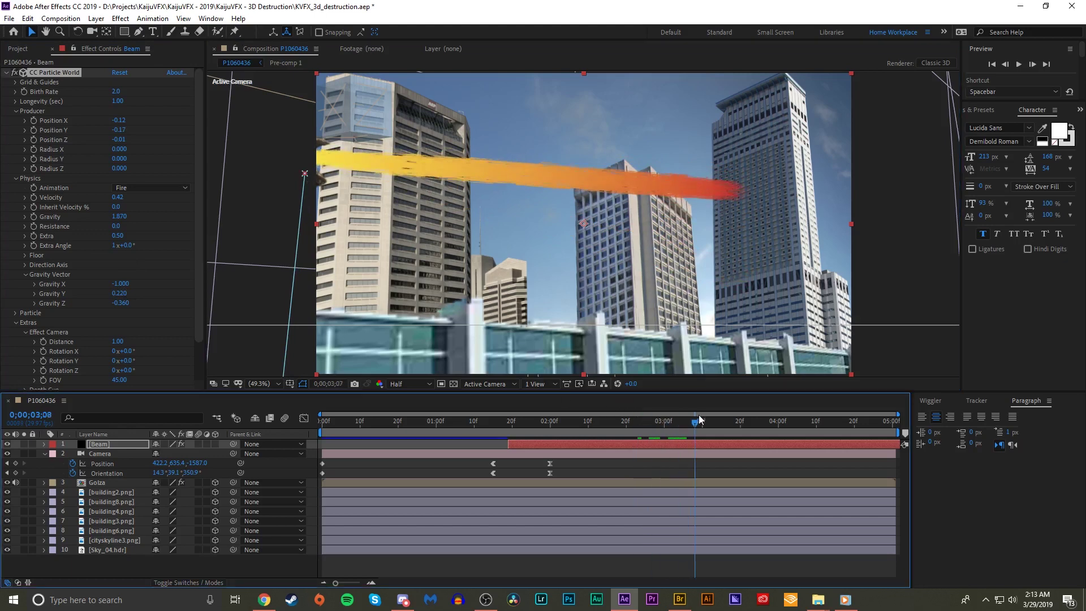
left_click_drag(581, 410, 504, 440)
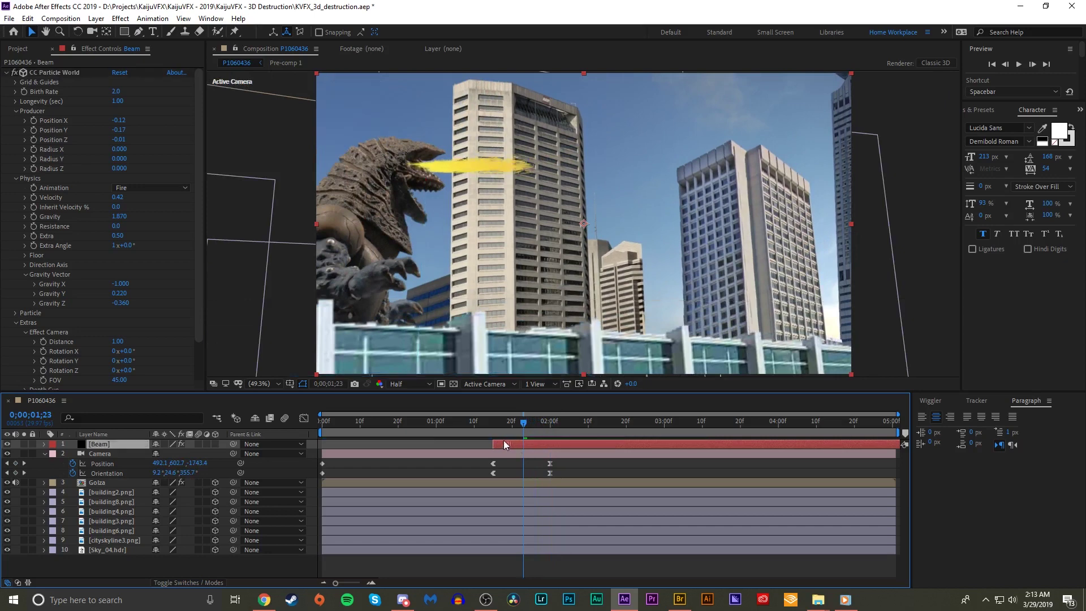
left_click(486, 425)
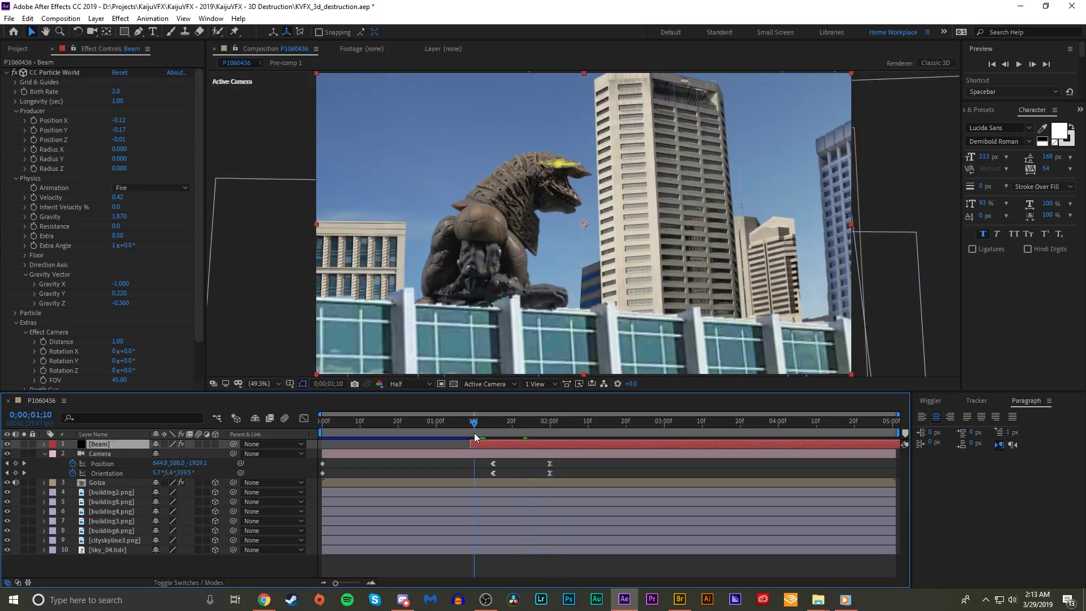
left_click_drag(486, 429, 498, 424)
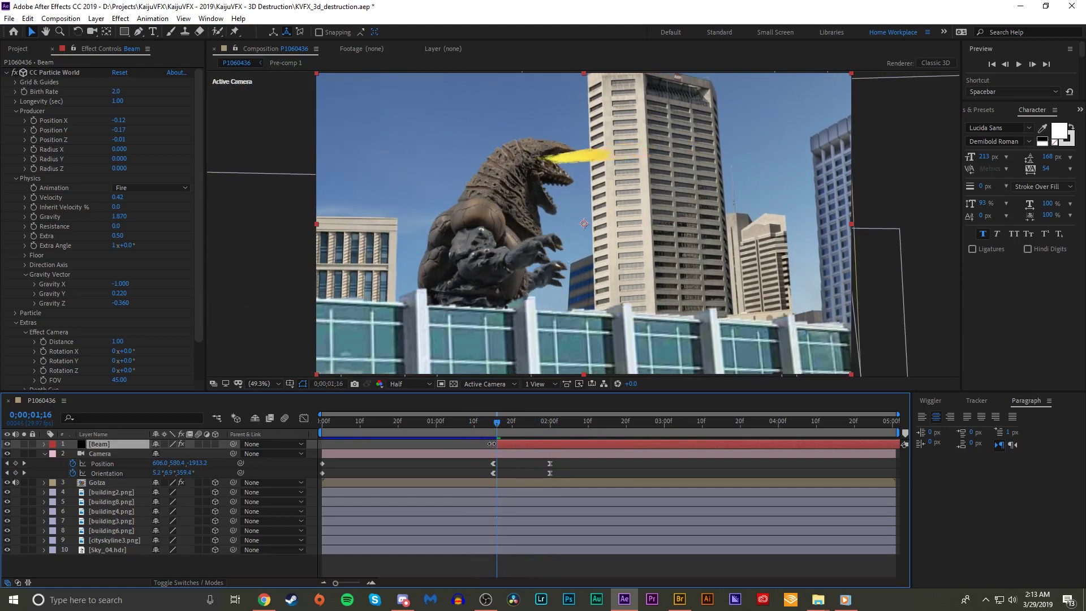
left_click(479, 425)
key("space")
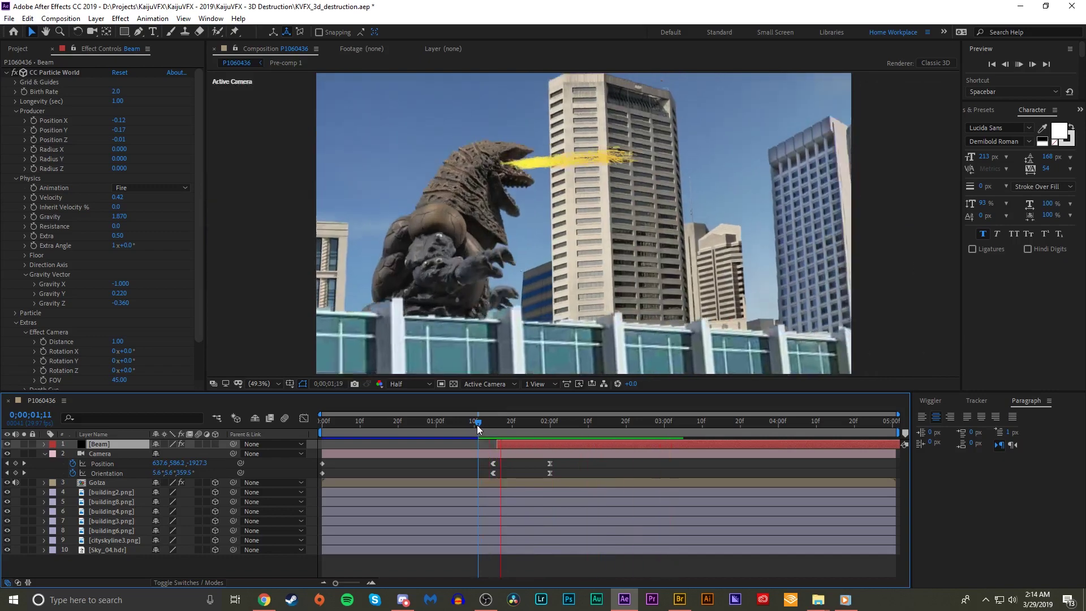
left_click(441, 424)
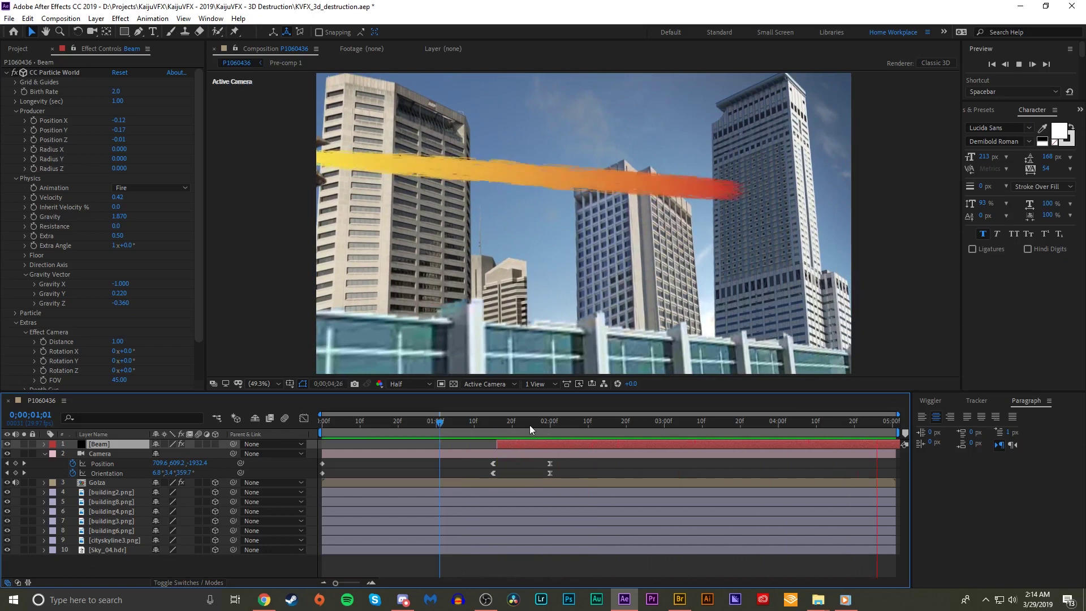
key("space")
Step: Change the beam's Particle Type to Faded Sphere
left_click(21, 316)
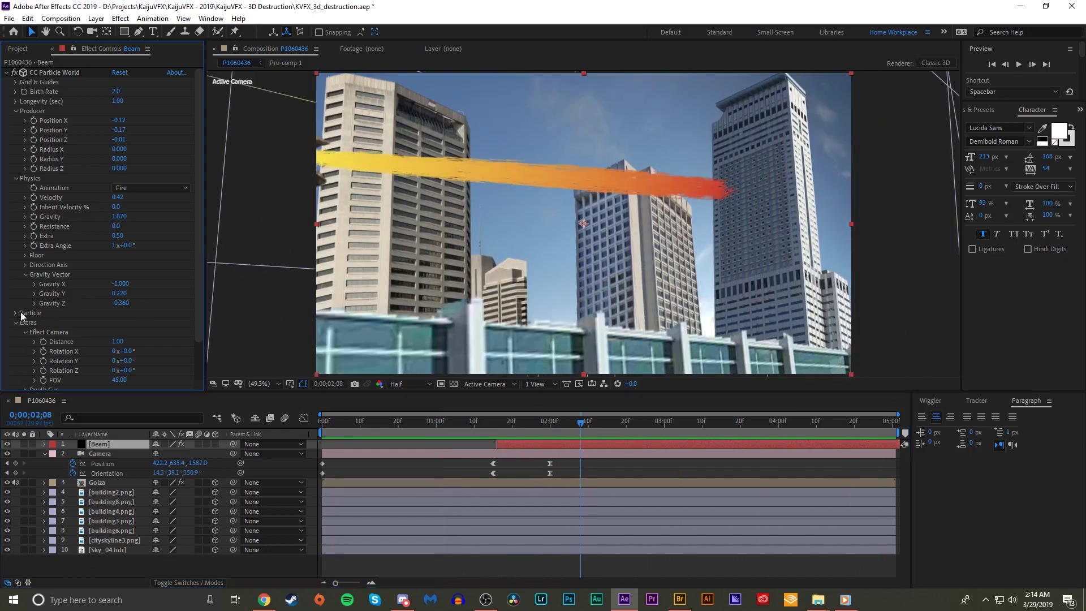
left_click(16, 313)
scroll(181, 296, "down", 3)
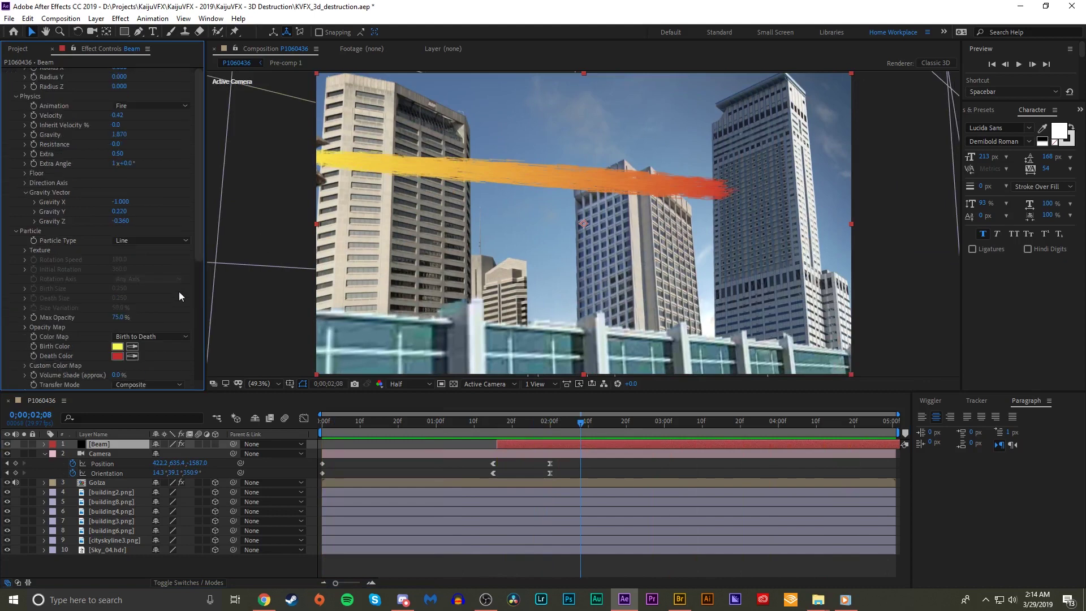
left_click(153, 244)
left_click(144, 293)
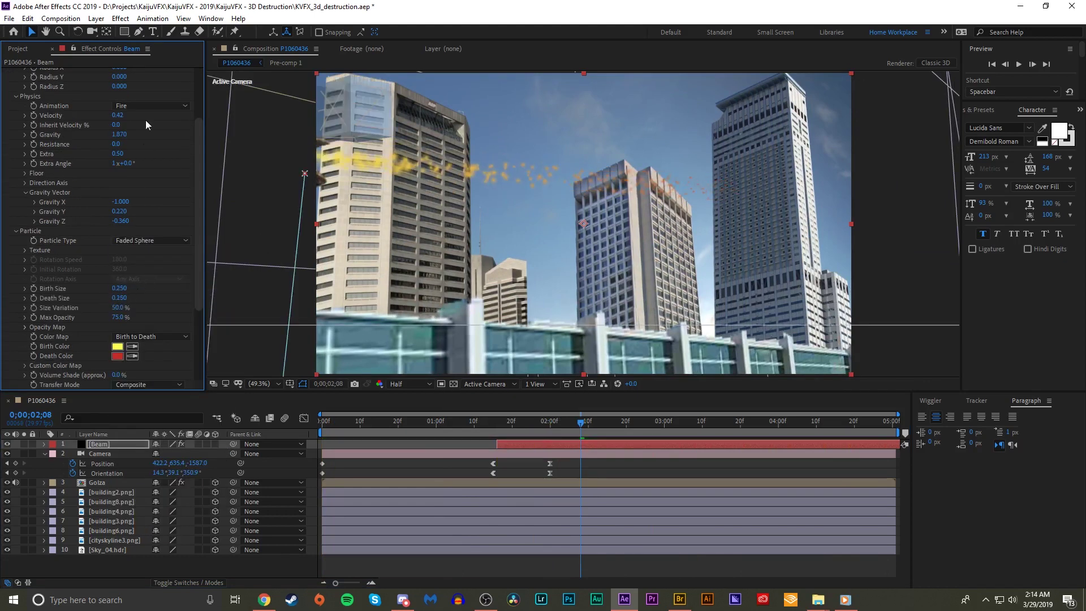
scroll(136, 112, "up", 3)
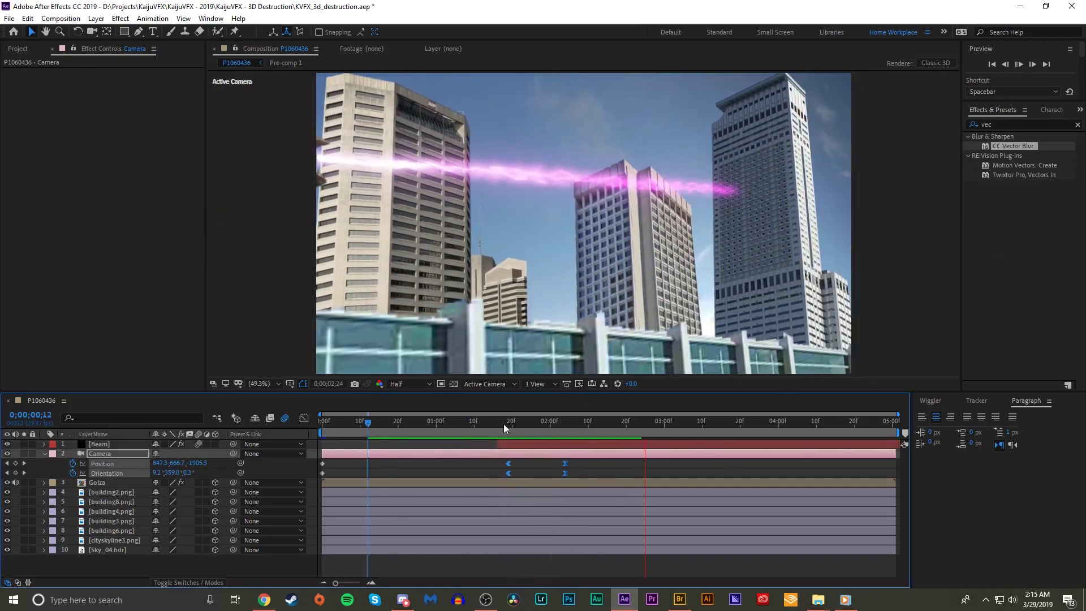
Step: Preview the pink beam against the camera move between about 0;00;01;10 and 0;00;02;13
left_click(472, 424)
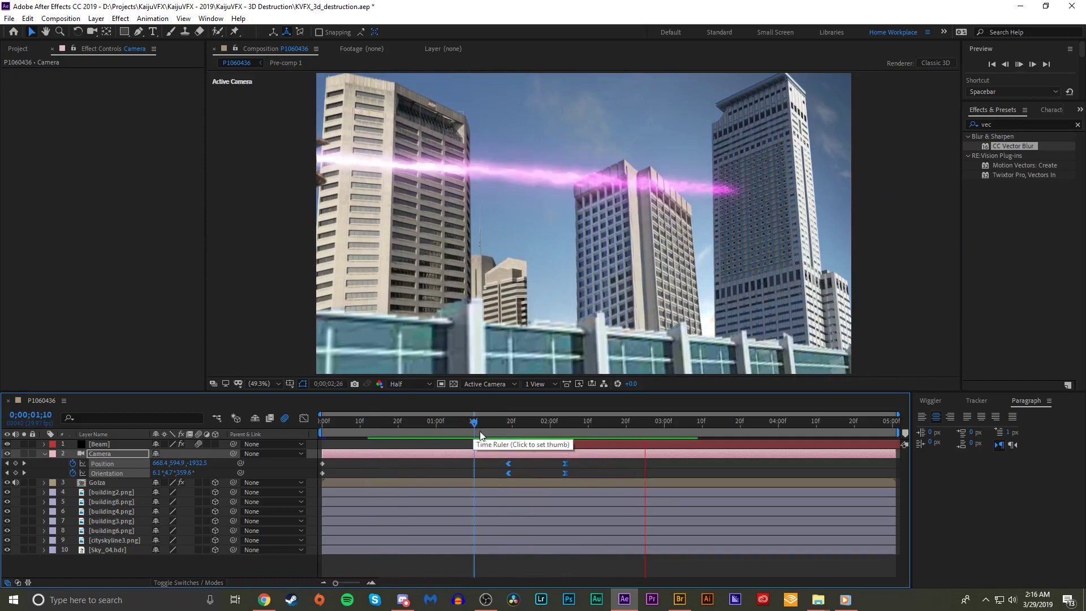
mouse_move(500, 427)
left_mouse_down()
mouse_move(406, 426)
mouse_move(509, 422)
left_mouse_up()
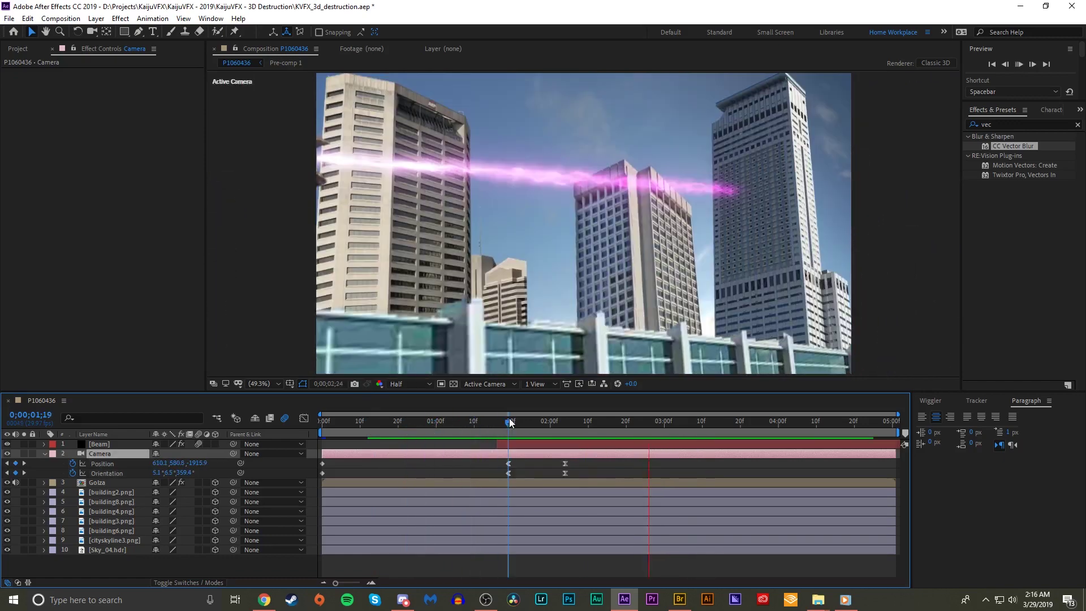
left_click(479, 424)
key("space")
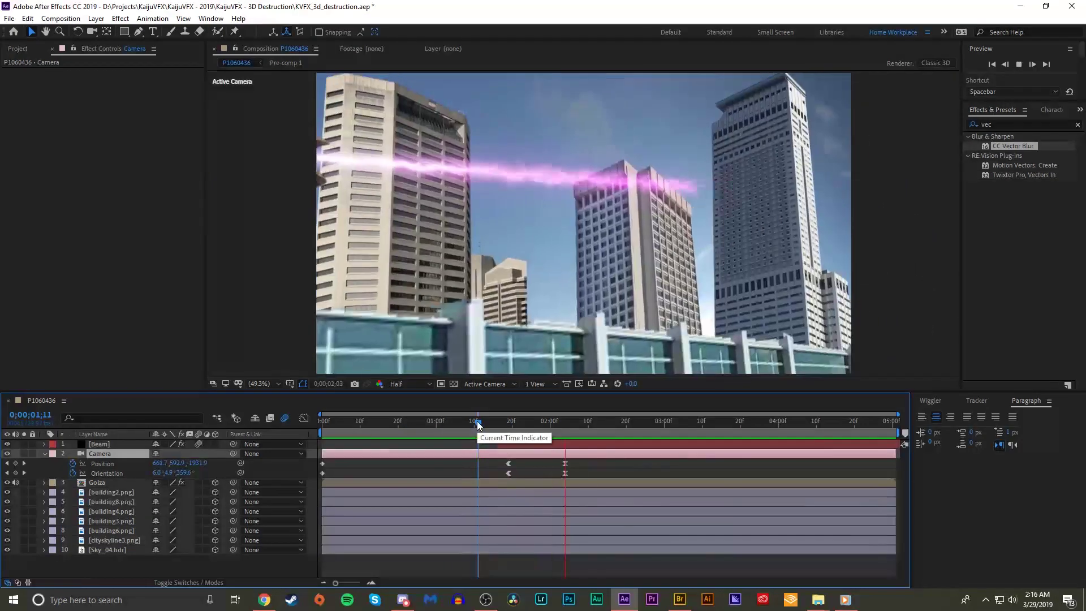
left_click_drag(481, 424, 600, 427)
Step: Find and expand the AVFX Aerial Explosions folder inside the project's ActionVFX folder
left_click(17, 48)
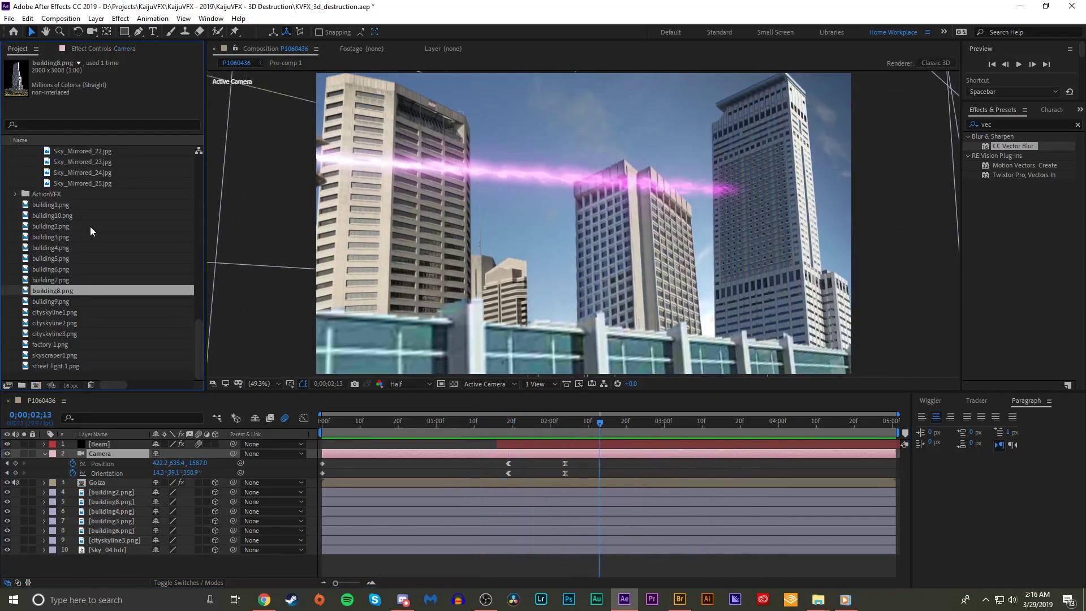
scroll(56, 211, "up", 5)
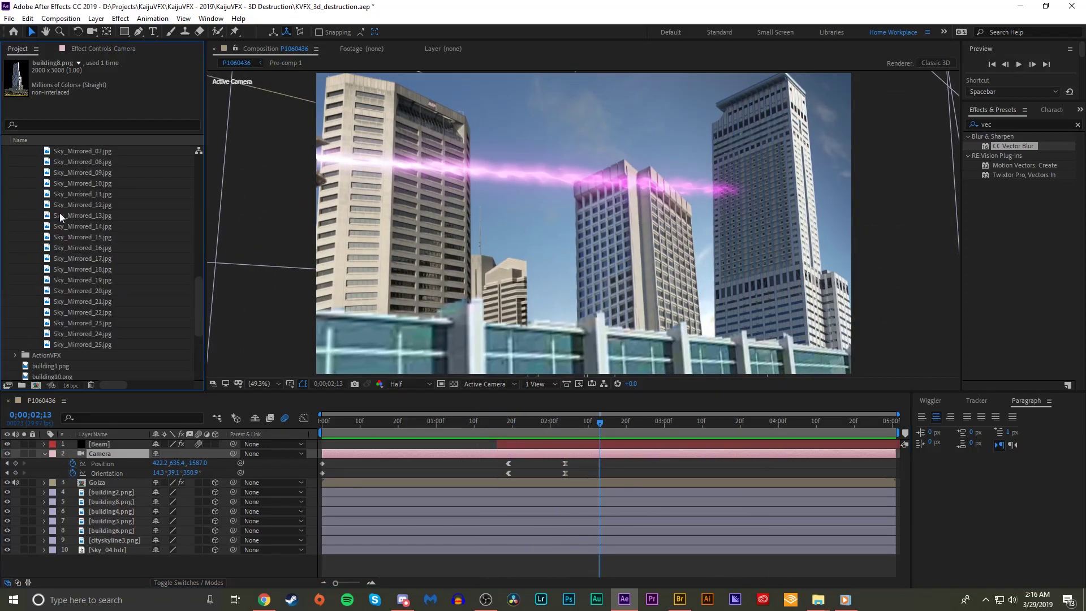
scroll(57, 217, "down", 5)
left_click(14, 195)
scroll(94, 229, "down", 3)
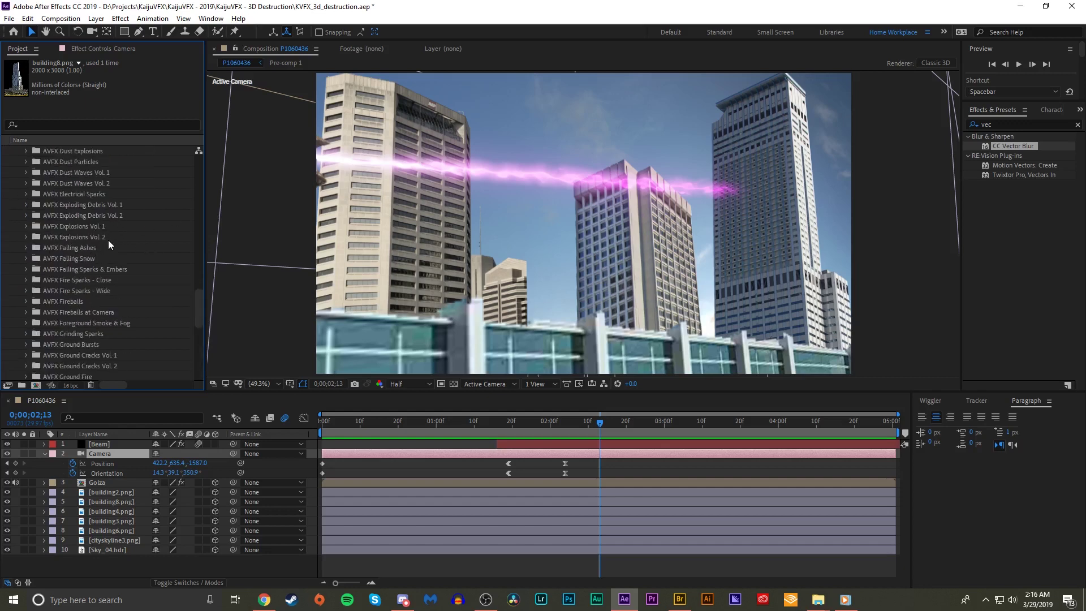
scroll(77, 184, "up", 3)
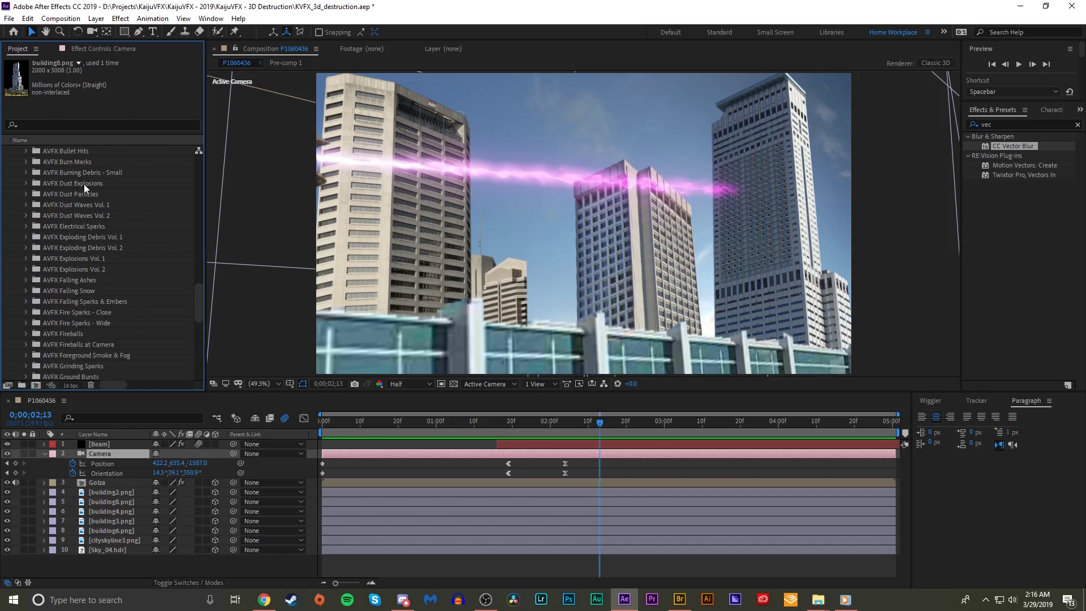
scroll(86, 184, "up", 1)
left_click(25, 195)
Step: Inspect the explosion clips Aerial_Explosion_1_0779_4K.mov, Aerial_Explosion_6_0784_2K.mov and Aerial_Explosion_8_0786_4K.mov
double_click(92, 205)
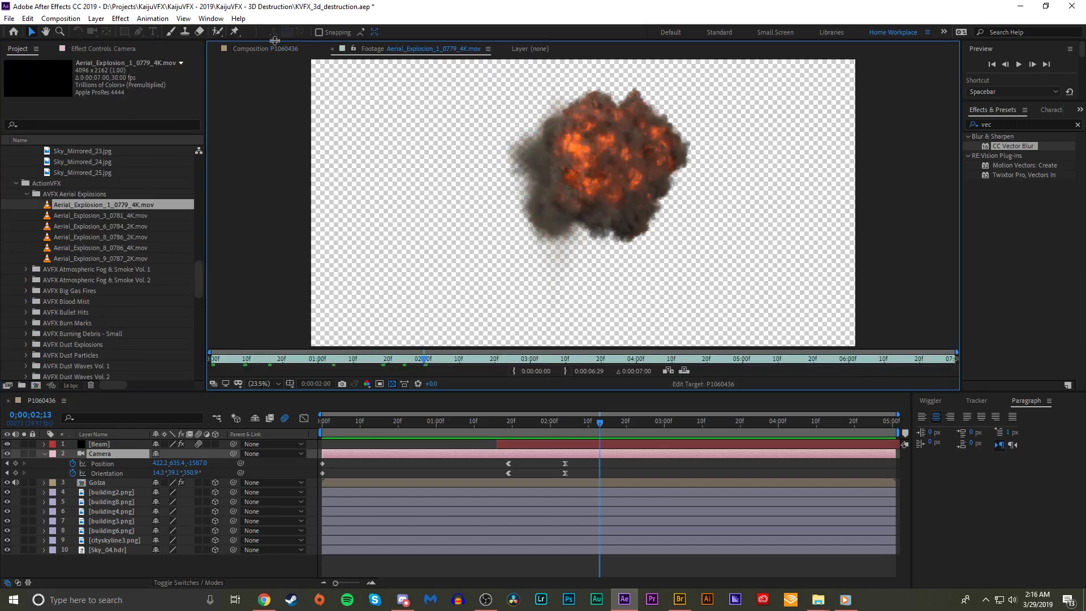
double_click(144, 226)
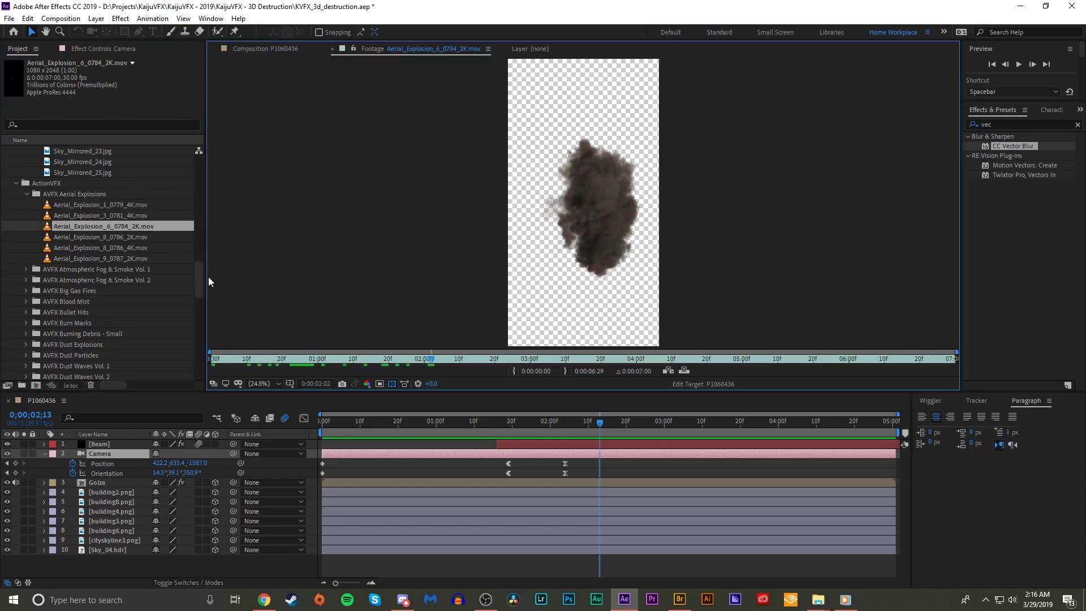
double_click(169, 248)
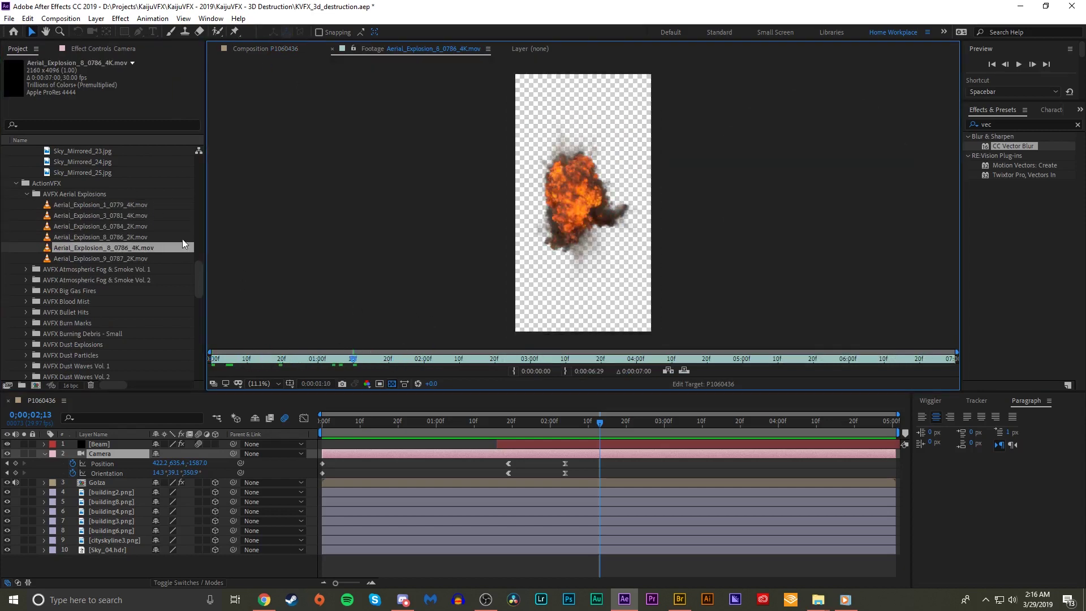
Step: Add Aerial_Explosion_1_0779_4K.mov as a 3D layer below Beam, near the far skyscraper, starting at about 0;00;02;04
left_click(107, 205)
left_click(266, 49)
left_click_drag(721, 192, 601, 450)
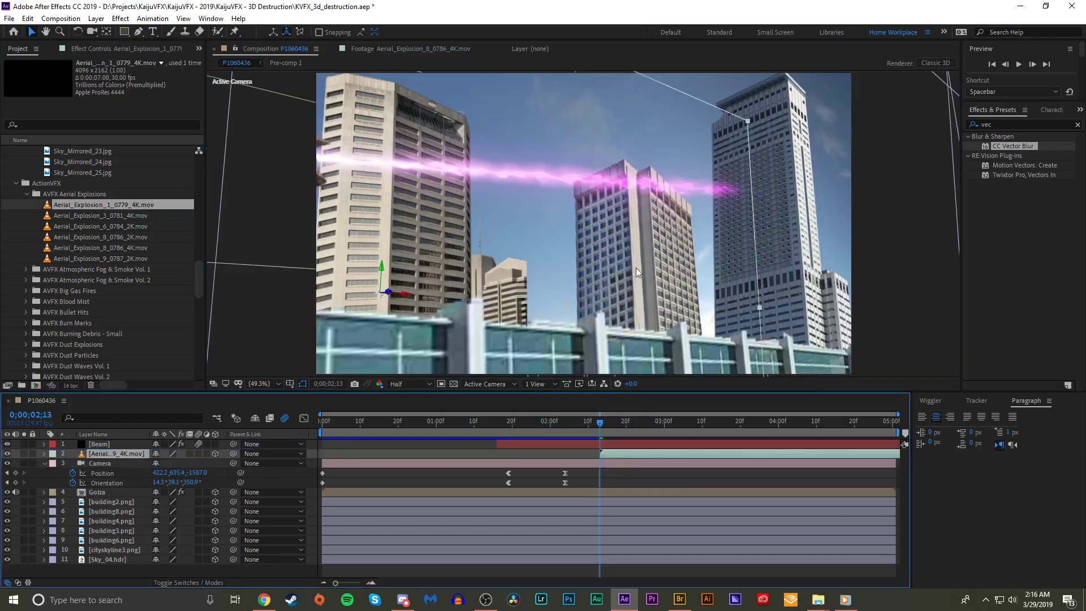
left_click_drag(636, 267, 767, 209)
mouse_move(565, 425)
left_mouse_down()
mouse_move(528, 427)
mouse_move(588, 419)
mouse_move(577, 419)
left_mouse_up()
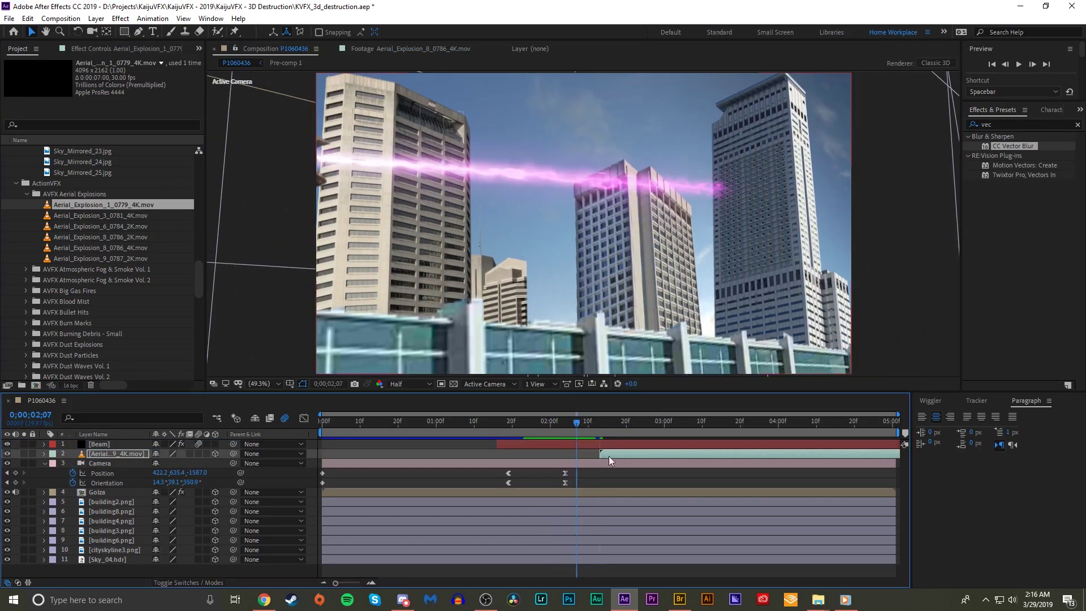
left_click_drag(609, 456, 572, 449)
Step: Move and rotate the explosion layer to fit the skyscraper's perspective, and scale it uniformly to 30%
left_click_drag(656, 87, 756, 189)
key("w")
key("v")
key("s")
left_click_drag(176, 465, 161, 466)
Step: Place the explosion on the beam's impact point on the skyscraper and trim the layer's start to about 0;00;02;06
left_click_drag(739, 201, 729, 188)
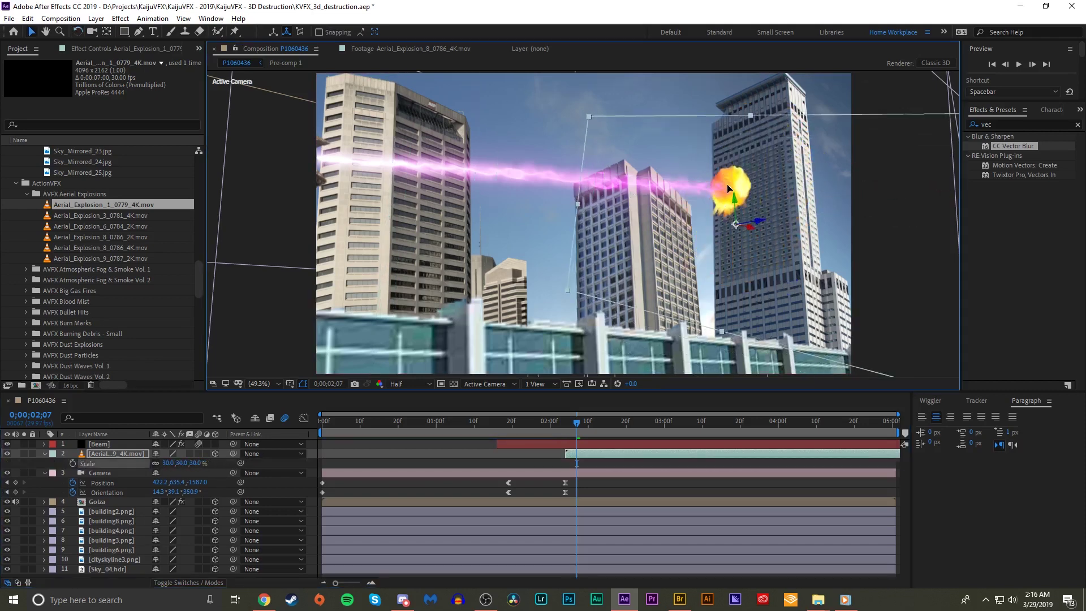
left_click(568, 425)
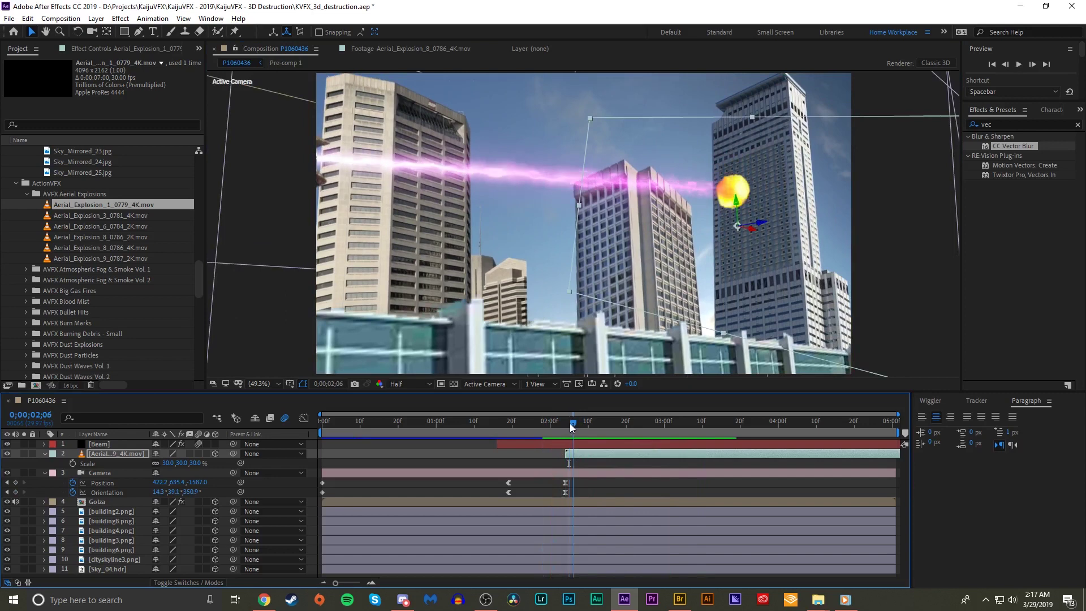
mouse_move(570, 426)
left_mouse_down()
mouse_move(553, 420)
mouse_move(573, 419)
left_mouse_up()
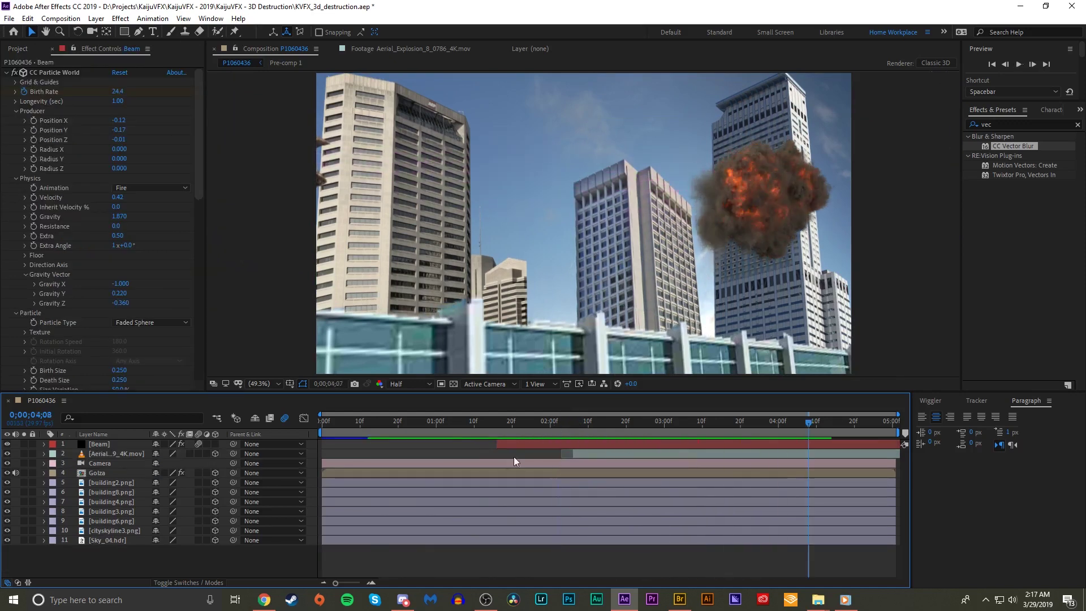
Step: Preview the beam and explosion sequence to check their timing
key("space")
left_click_drag(660, 412, 463, 400)
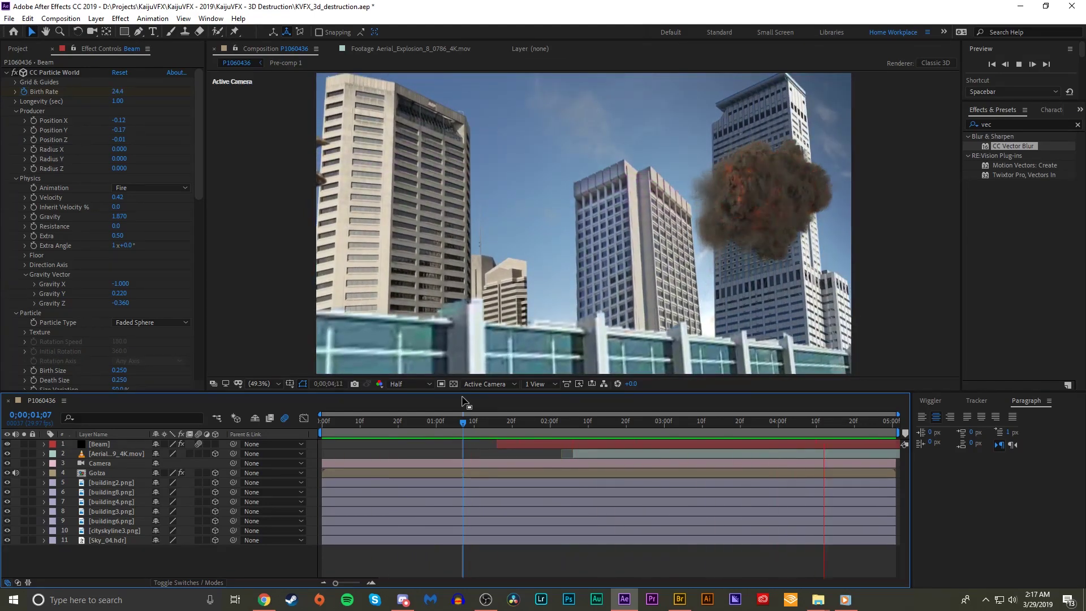
left_click_drag(463, 422, 644, 369)
left_click_drag(605, 423, 468, 430)
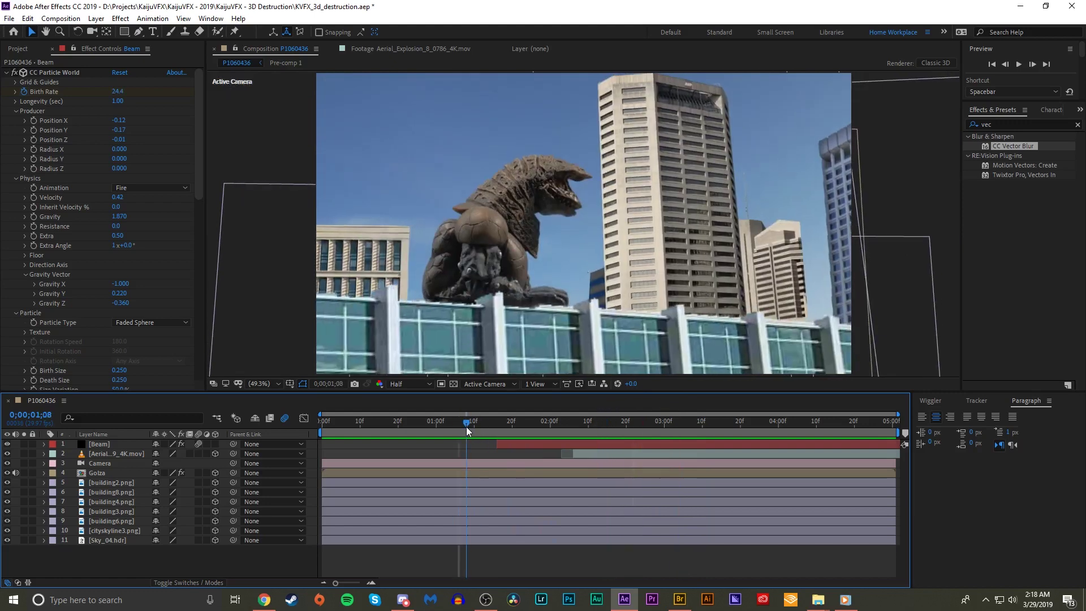
Step: Turn on Depth of Field in the Camera layer's options and preview the shot from the beginning
left_click(108, 463)
key("a")
key("a")
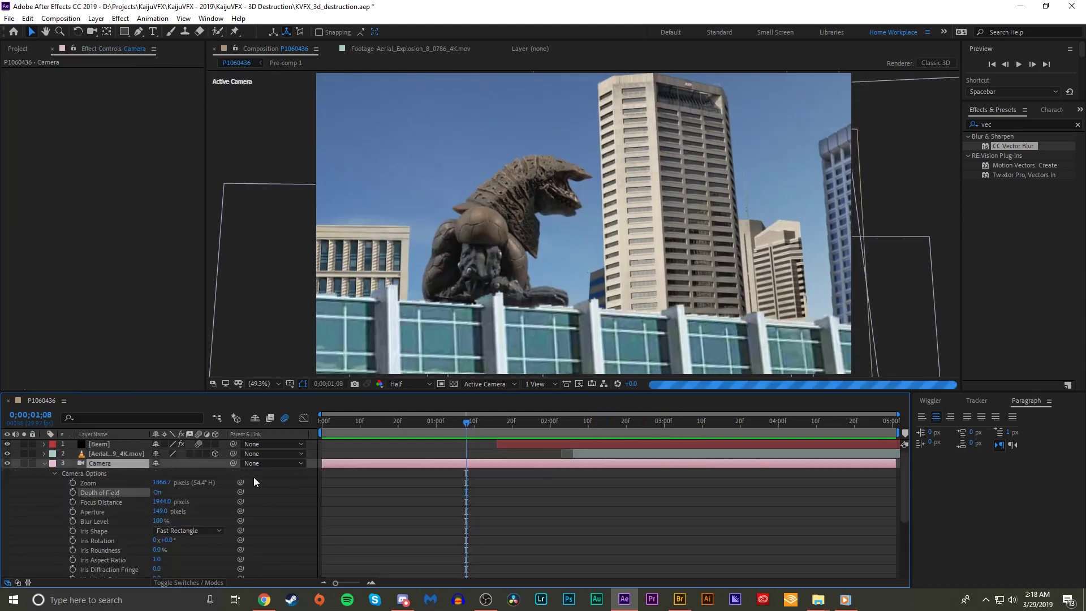
left_click_drag(468, 424, 256, 423)
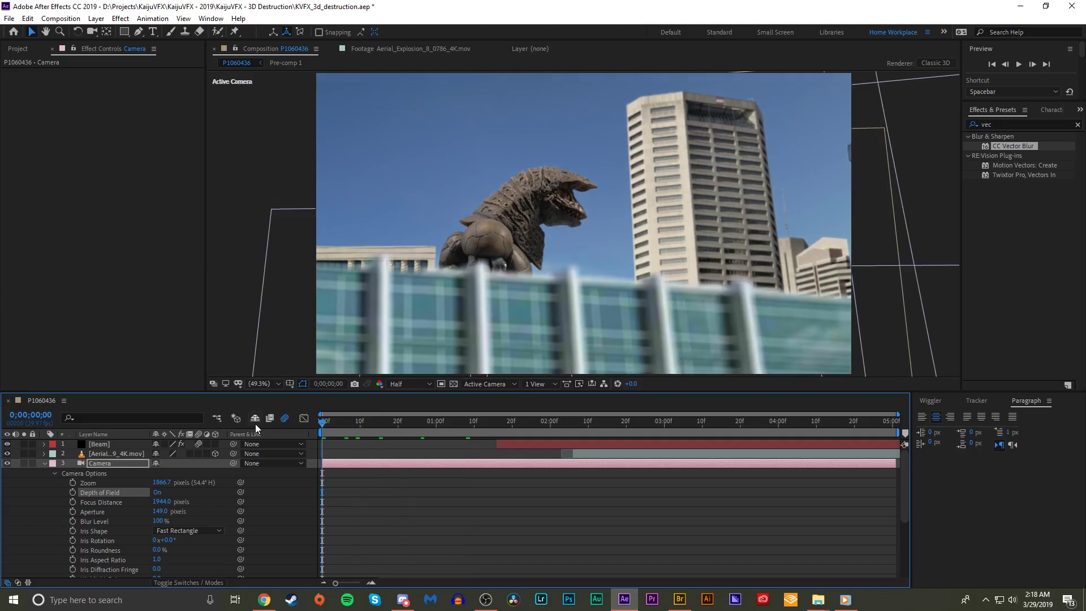
key("space")
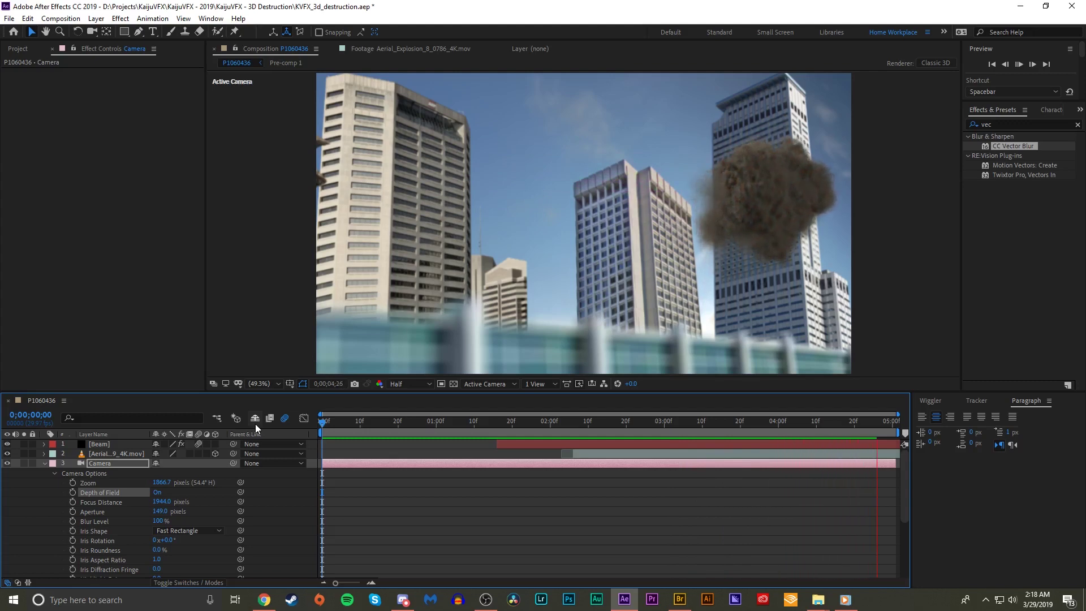
key("space")
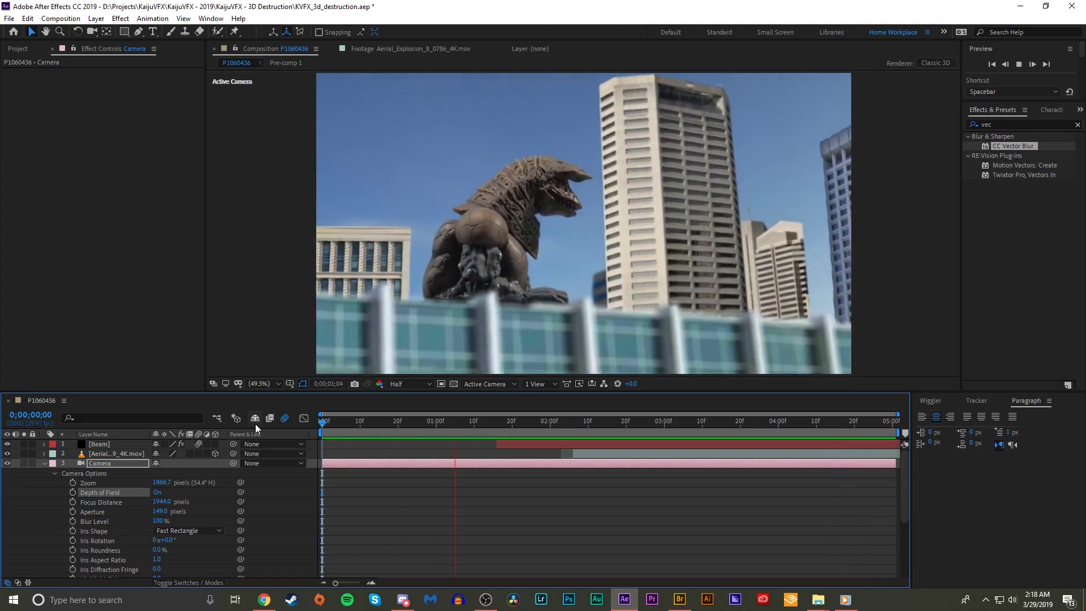